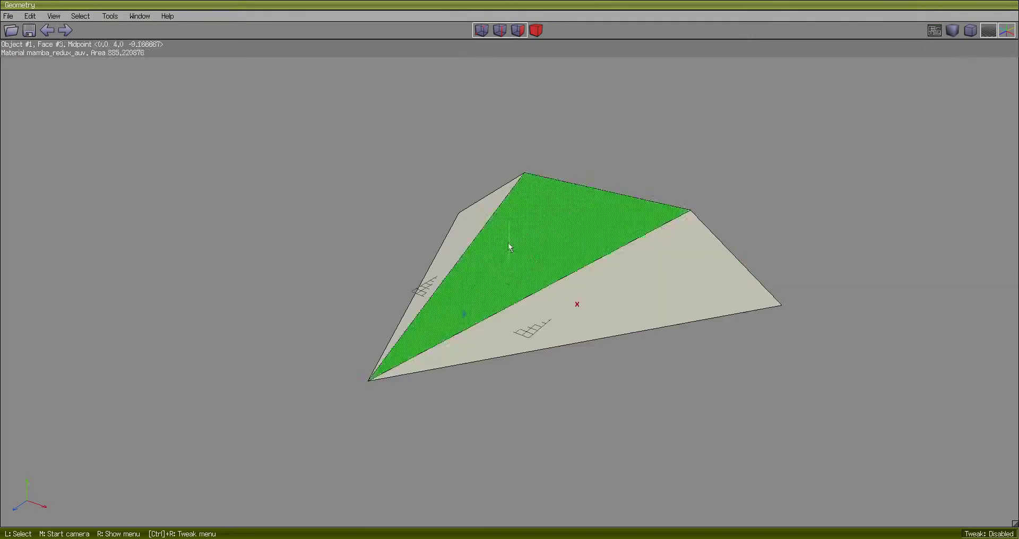
- Open the primitive shape menu twice and close it each time without adding a shape
right_click(604, 150)
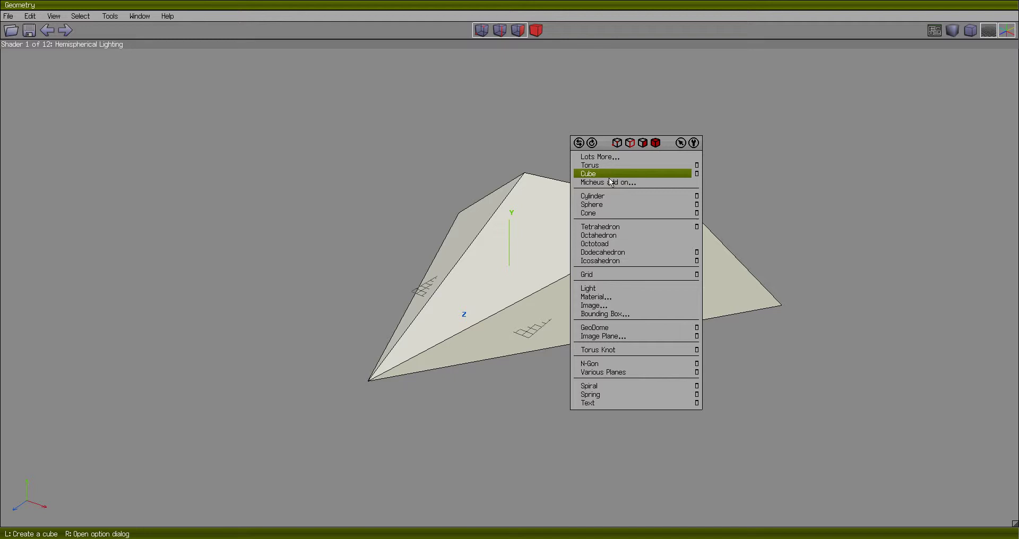
left_click(756, 146)
right_click(667, 117)
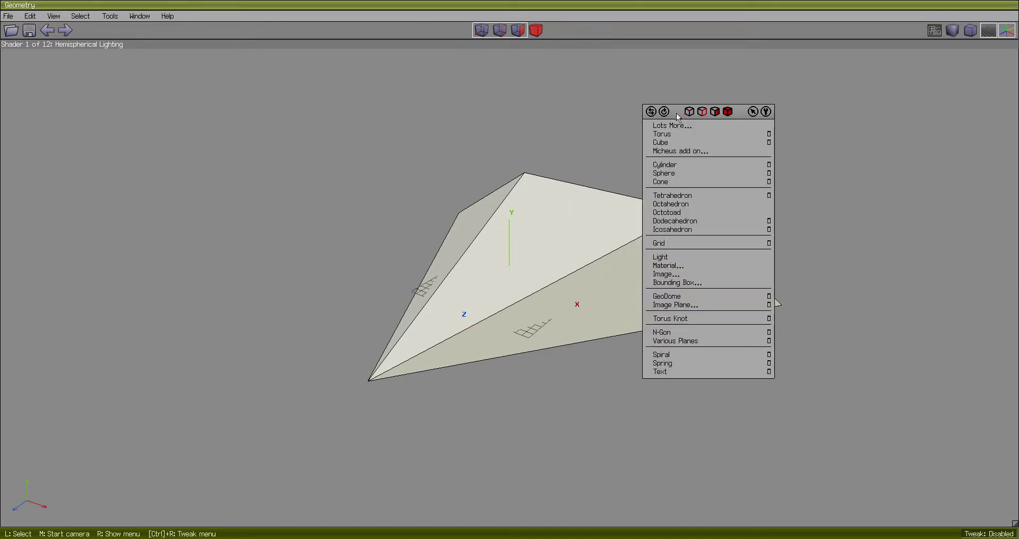
left_click(594, 121)
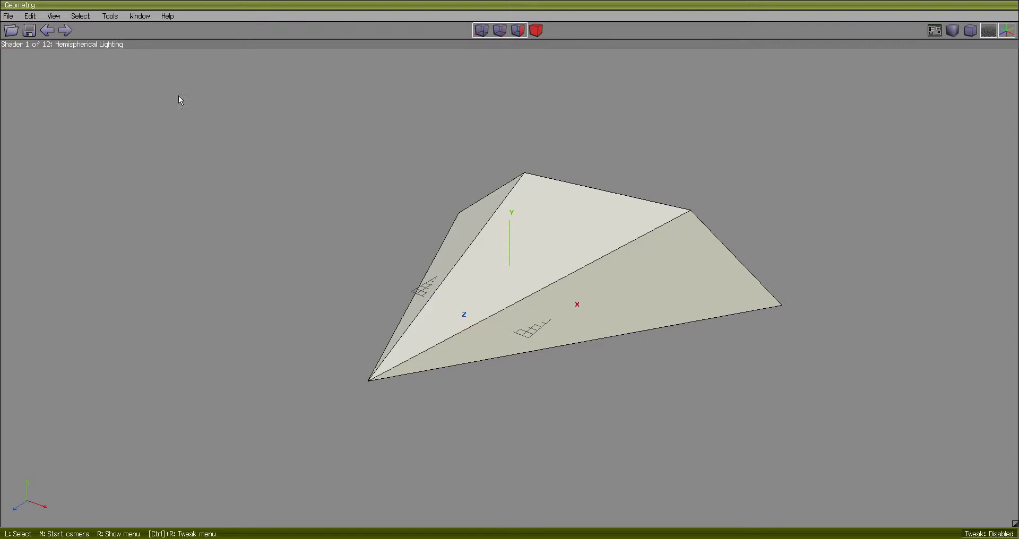
left_click(31, 16)
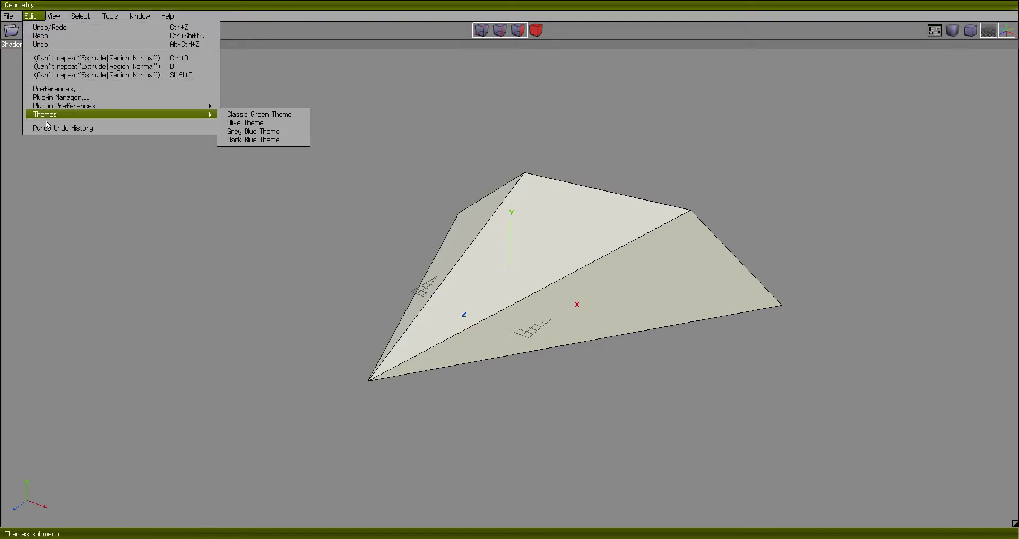
left_click(56, 89)
left_click(270, 99)
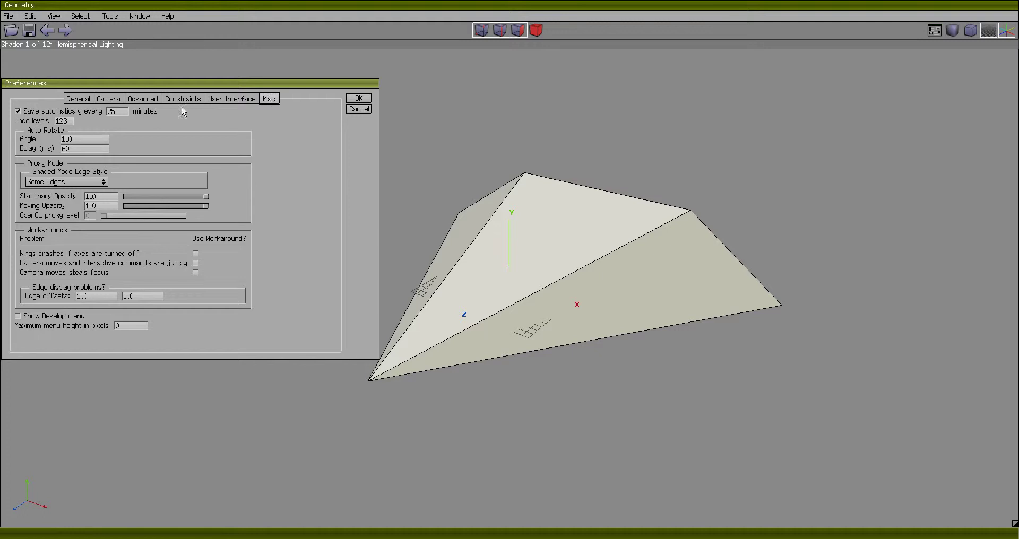
left_click(65, 122)
left_click_drag(72, 122, 49, 122)
left_click_drag(302, 83, 441, 94)
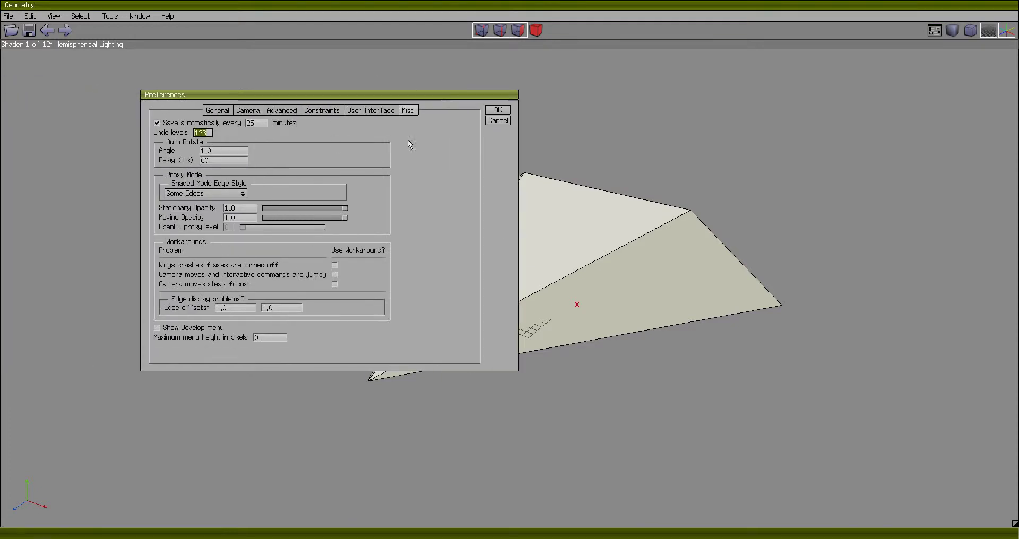
left_click(499, 110)
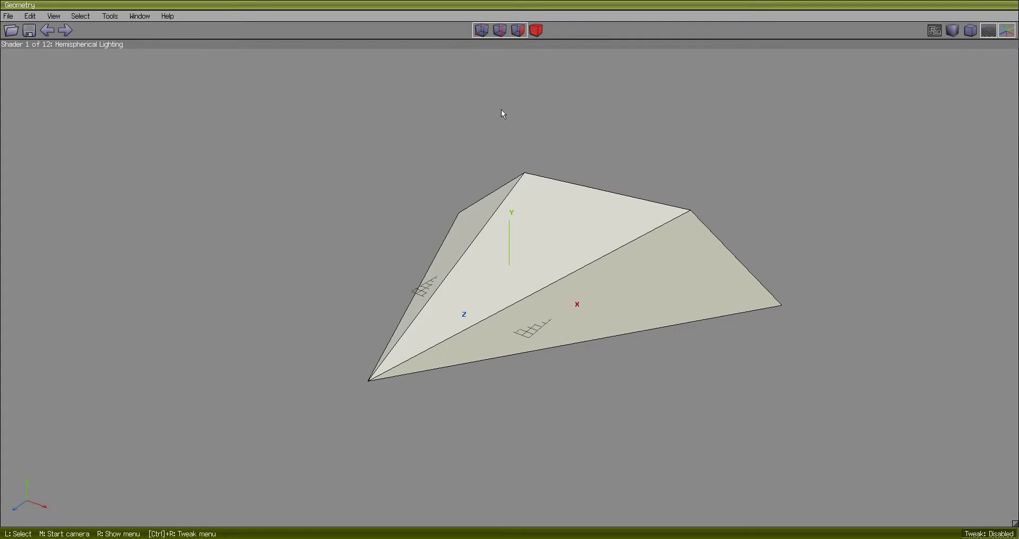
- Select the wedge's nose, corner and top vertices, then clear that vertex selection
middle_click(644, 135)
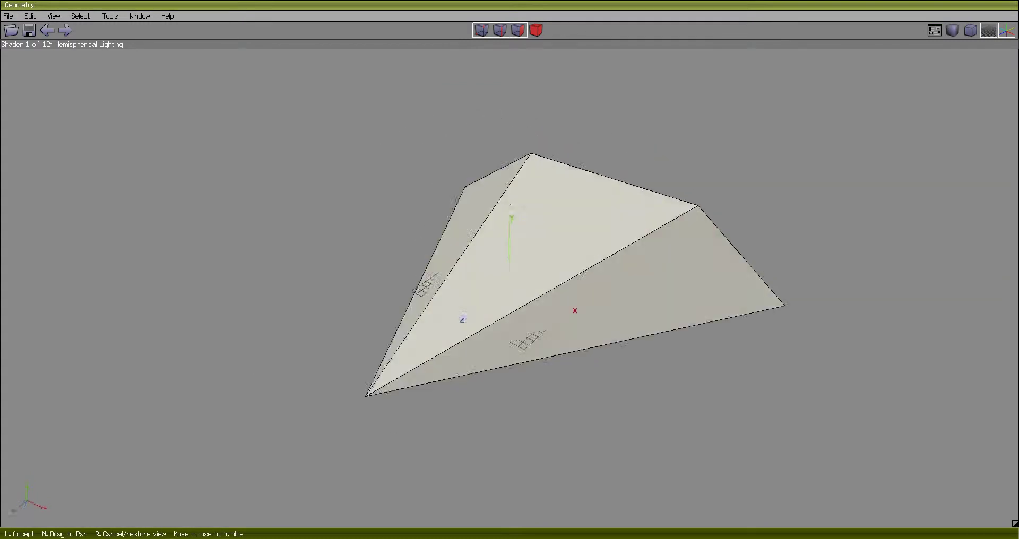
left_click(644, 135)
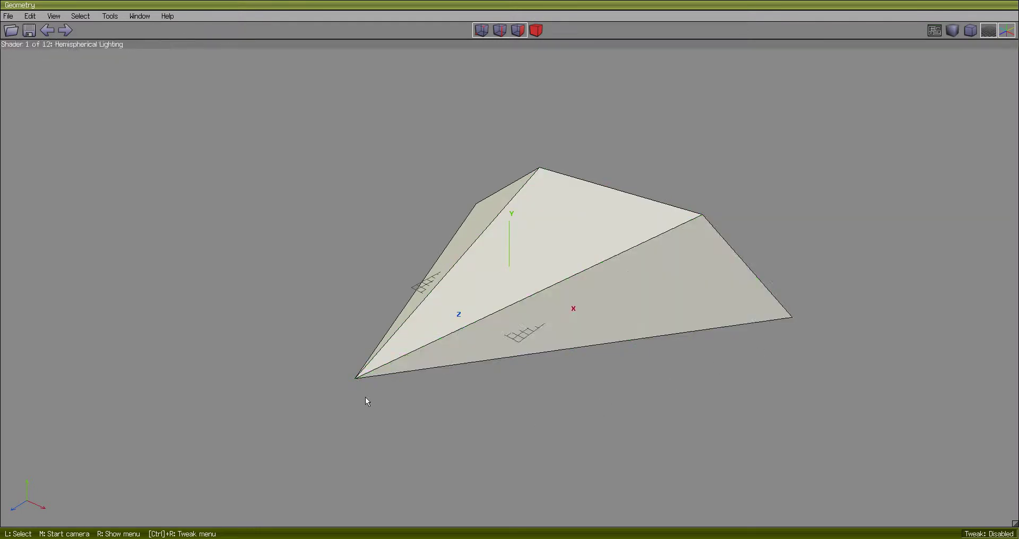
left_click(355, 379)
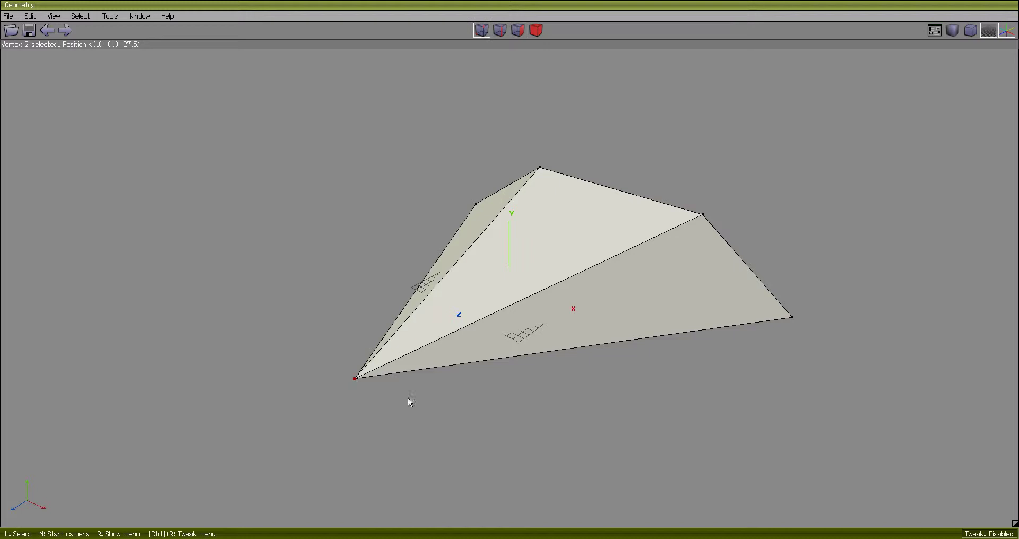
left_click(791, 318)
left_click(710, 223)
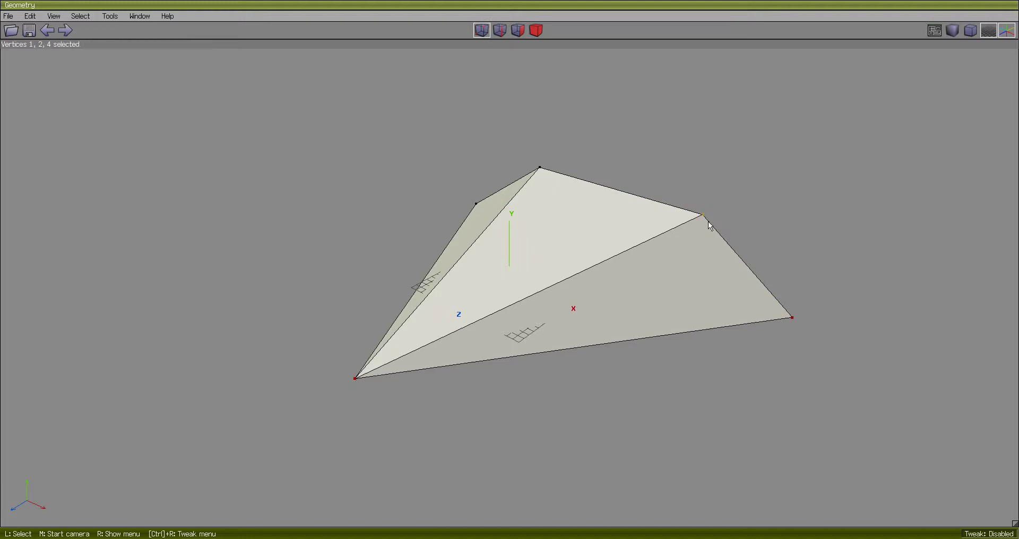
left_click(549, 170)
key("space")
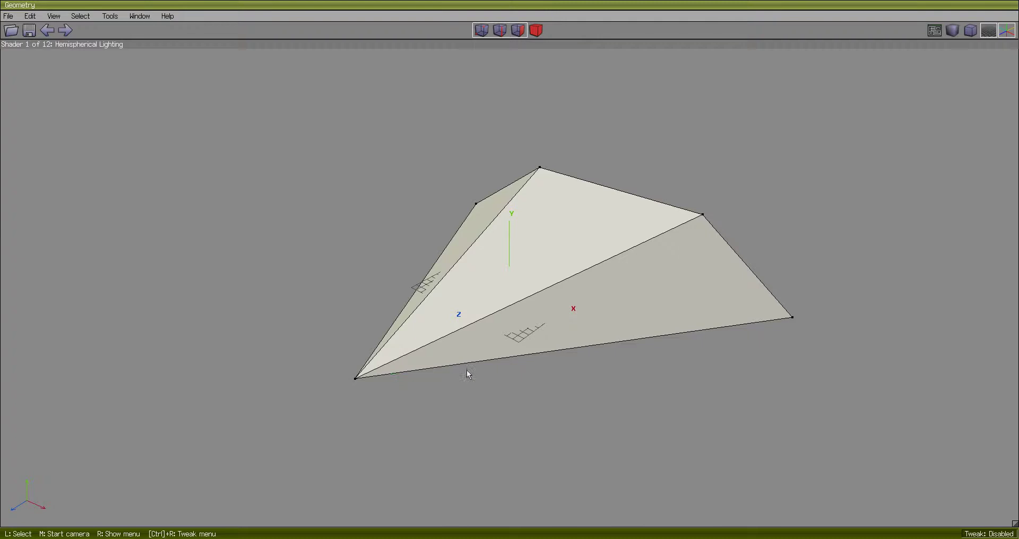
- In edge mode, select the bottom, diagonal and two left edges, then clear them
key("e")
left_click(576, 347)
left_click(552, 287)
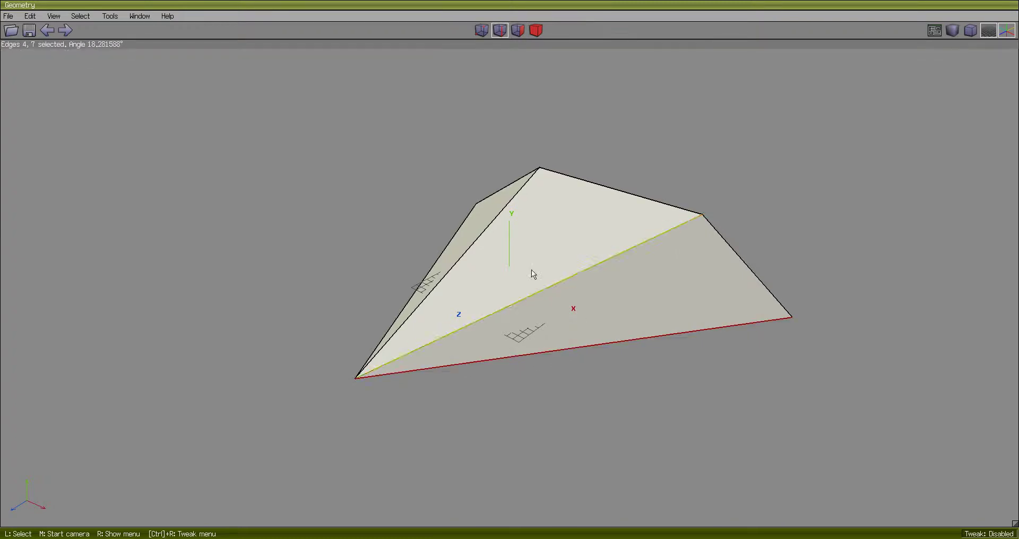
left_click(477, 246)
left_click(462, 237)
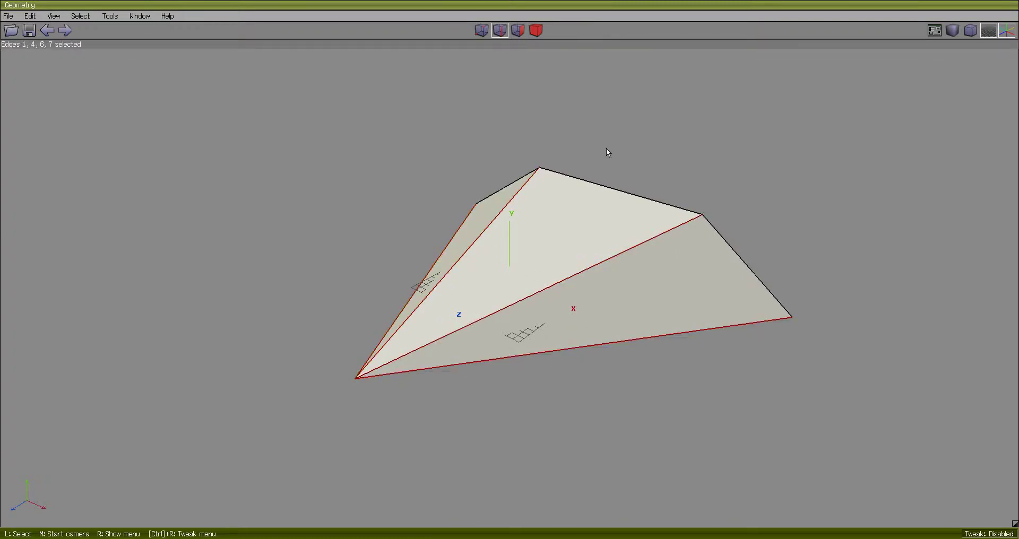
left_click(608, 153)
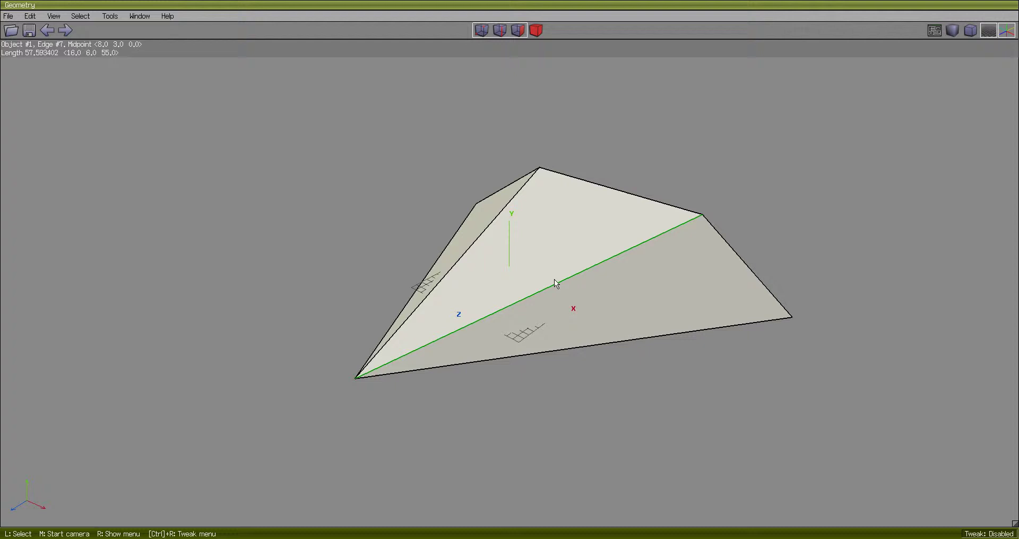
- Select the diagonal, upper-left and top-right edges and convert them to their enclosed face
left_click(554, 284)
left_click(499, 254)
left_click(582, 199)
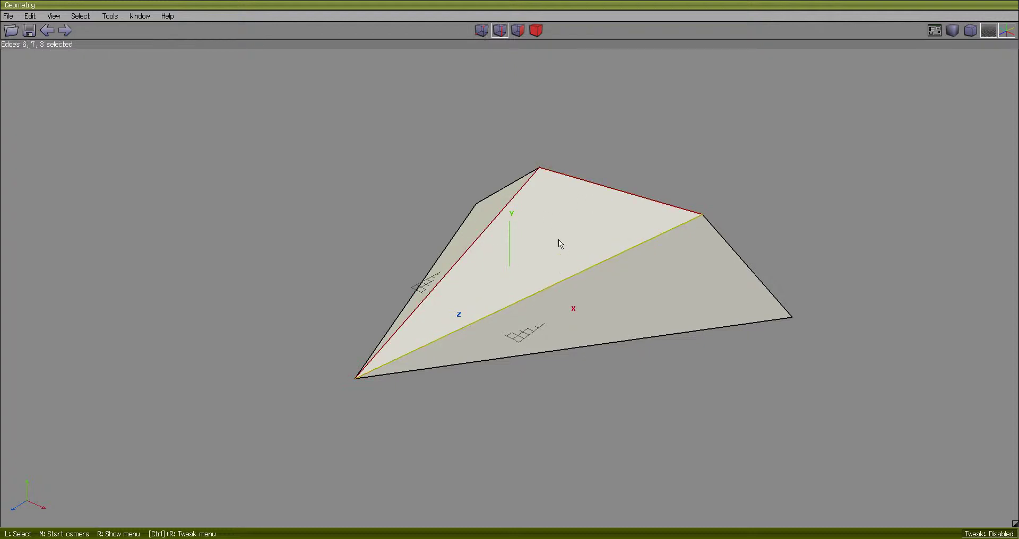
key("f")
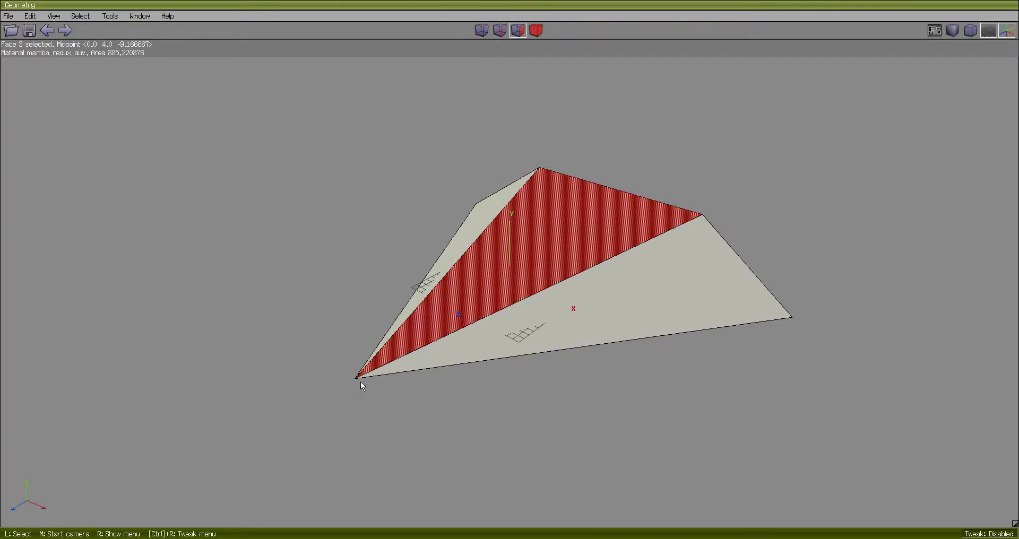
- Tumble the camera twice to view the wedge from new angles, then deselect face #3
middle_click(757, 206)
left_click(645, 314)
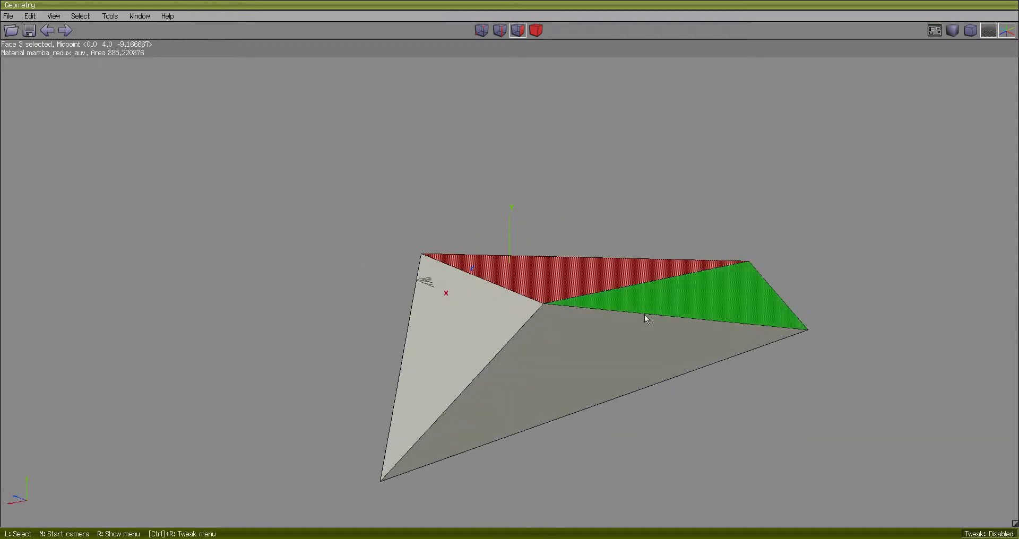
middle_click(613, 158)
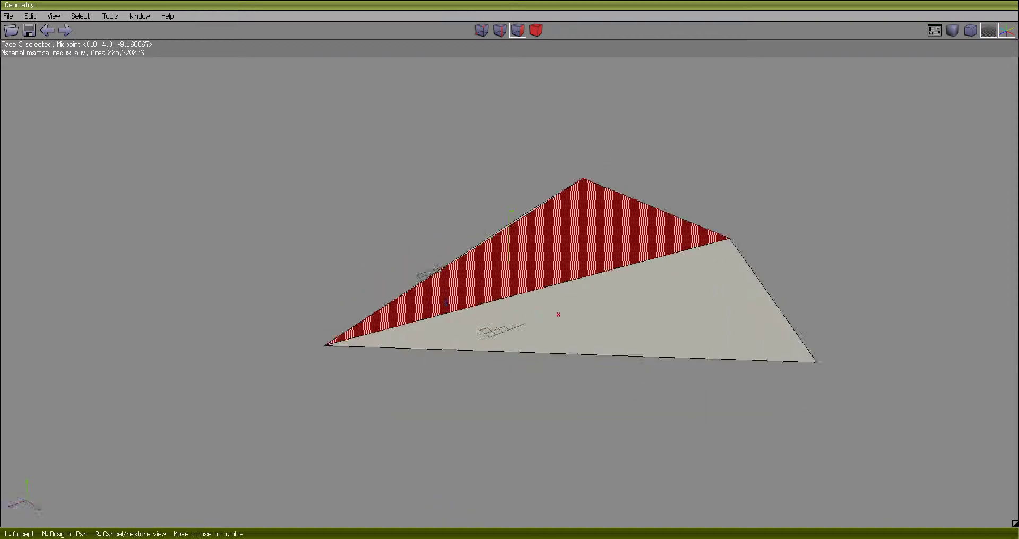
left_click(636, 157)
left_click(387, 242)
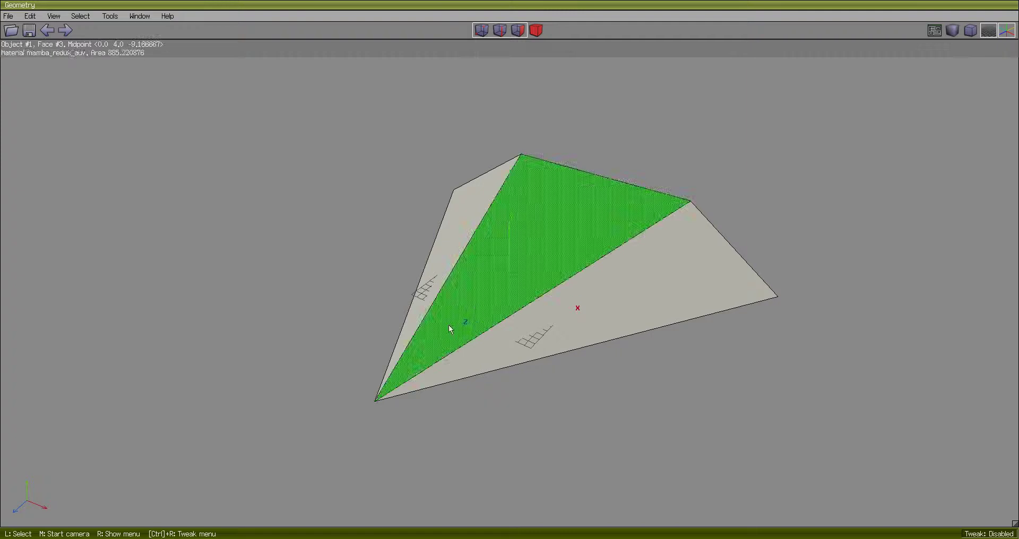
middle_click(392, 404)
left_click(383, 423)
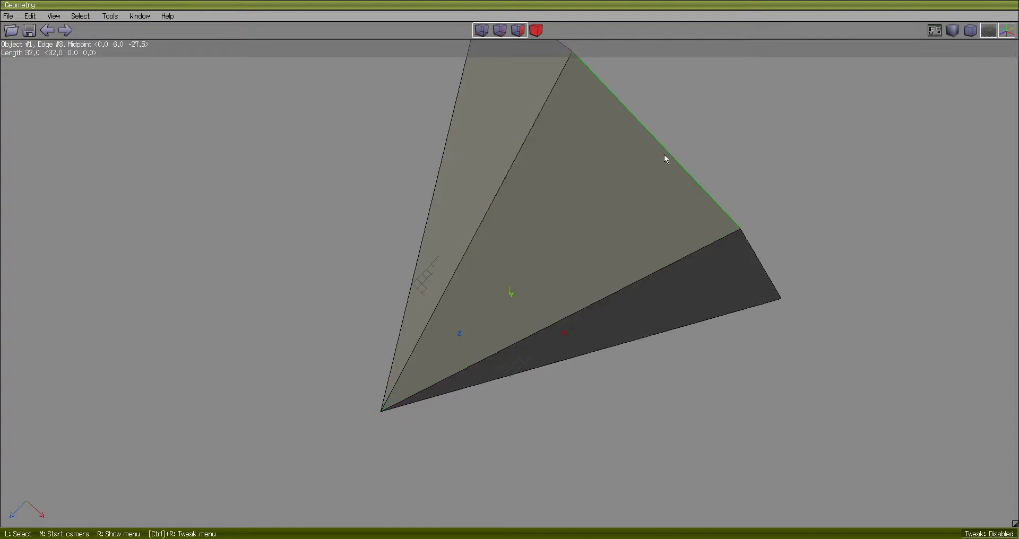
middle_click(740, 137)
left_click(737, 145)
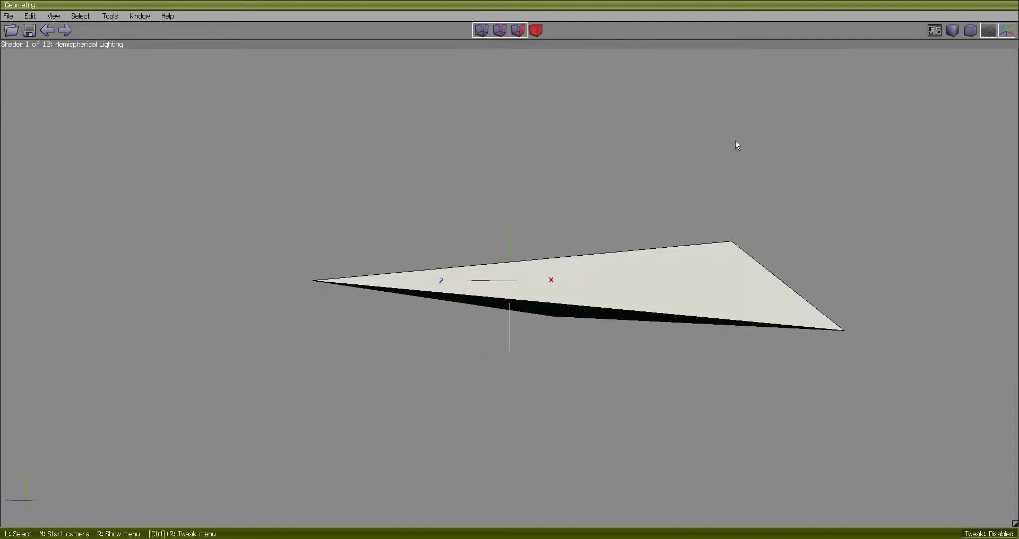
middle_click(572, 167)
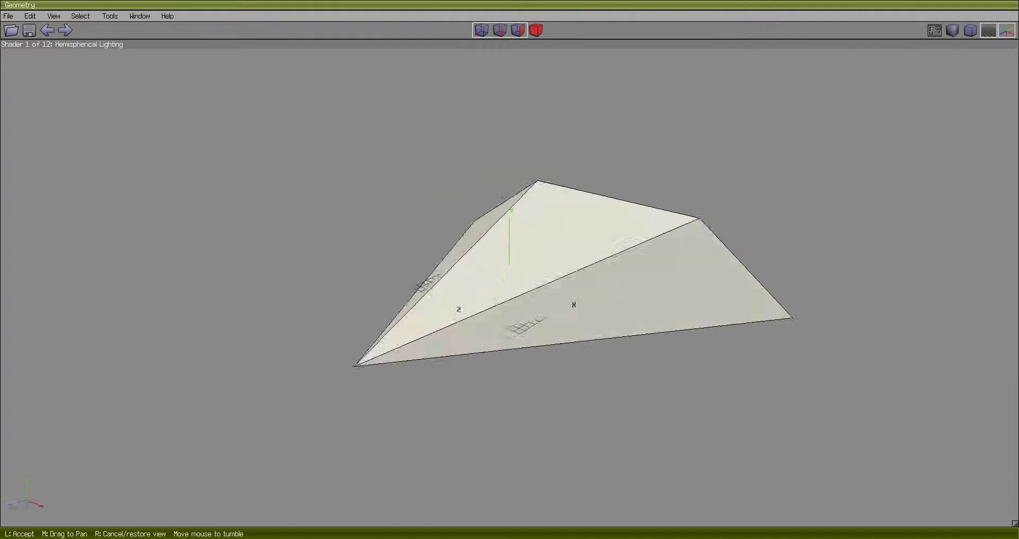
left_click(548, 282)
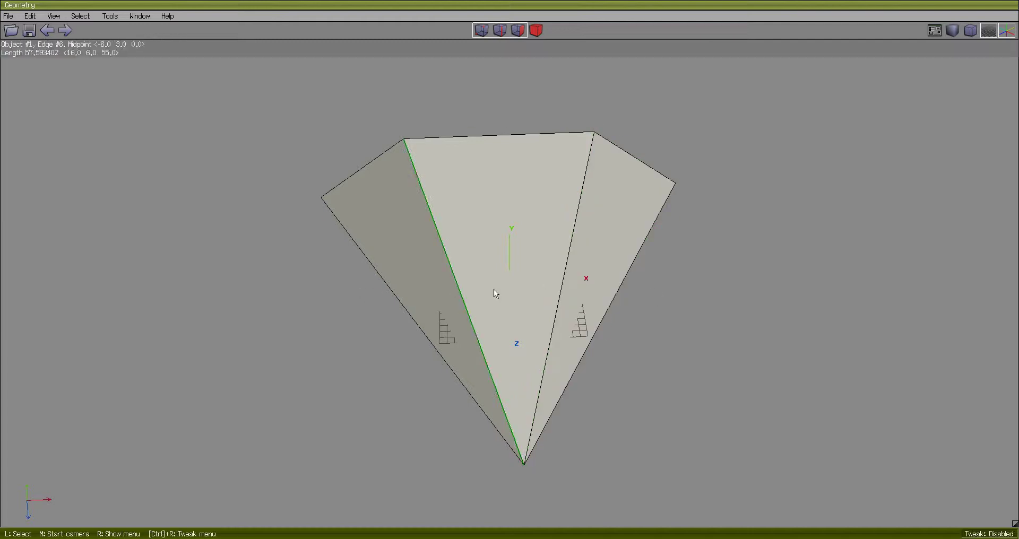
middle_click(656, 291)
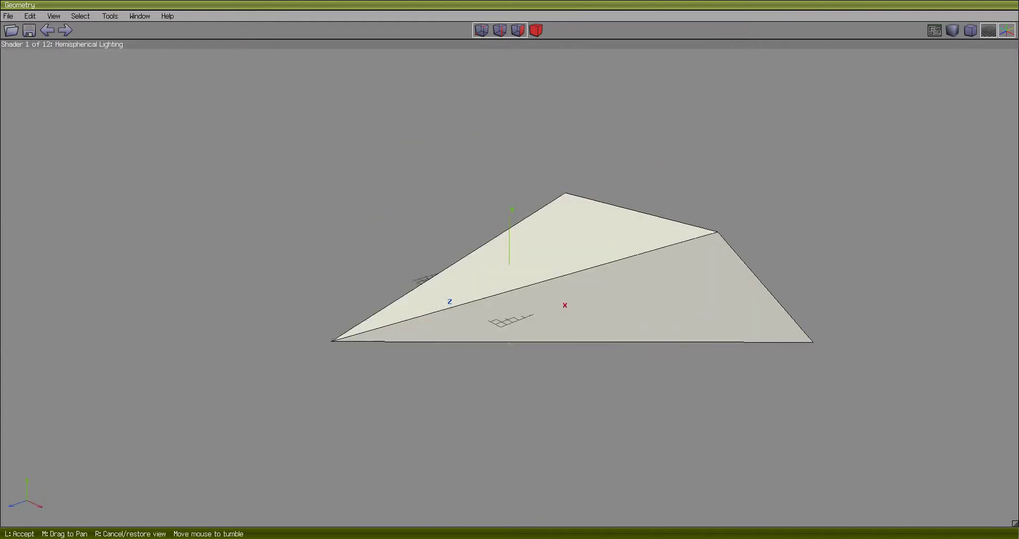
left_click(642, 291)
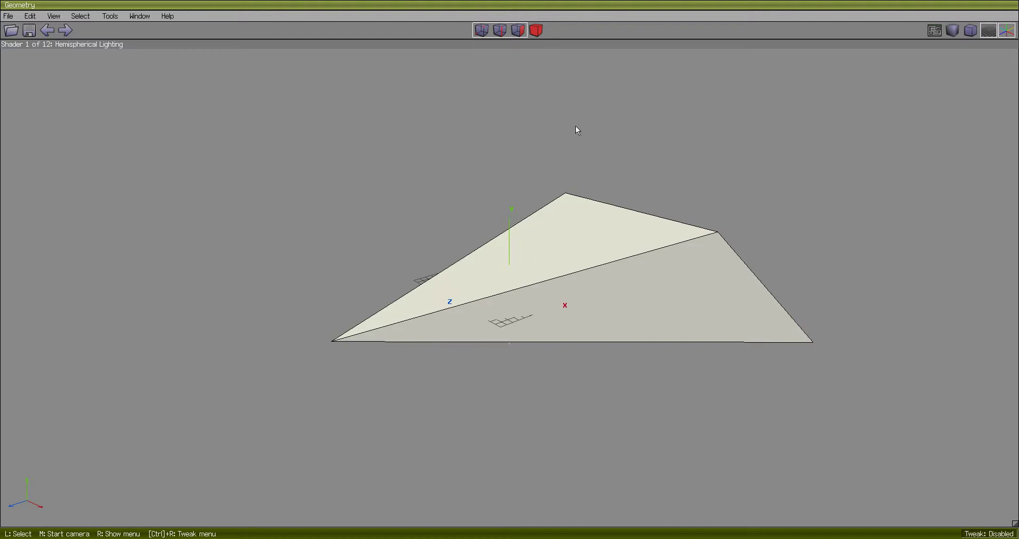
middle_click(623, 164)
left_click(622, 165)
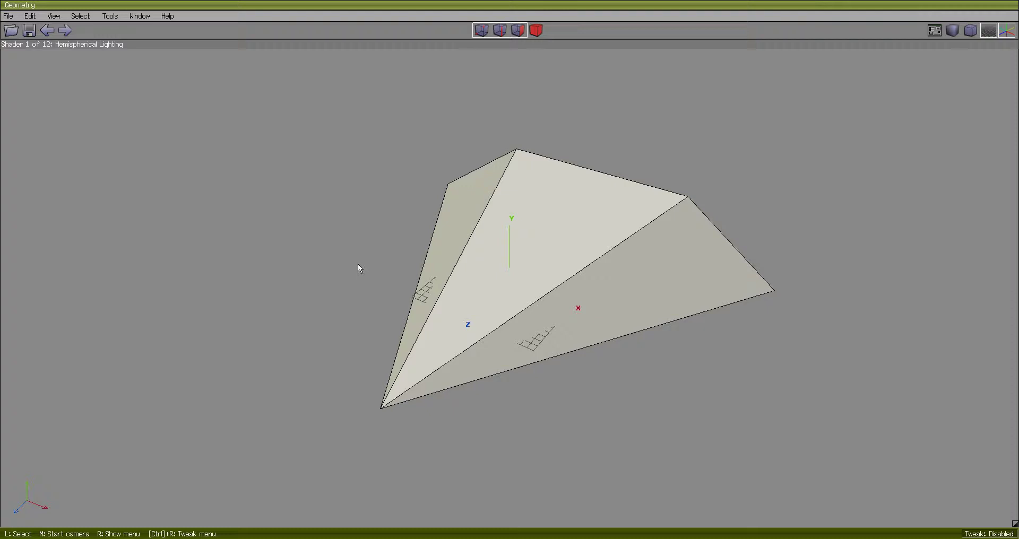
left_click(530, 252)
left_click(633, 248)
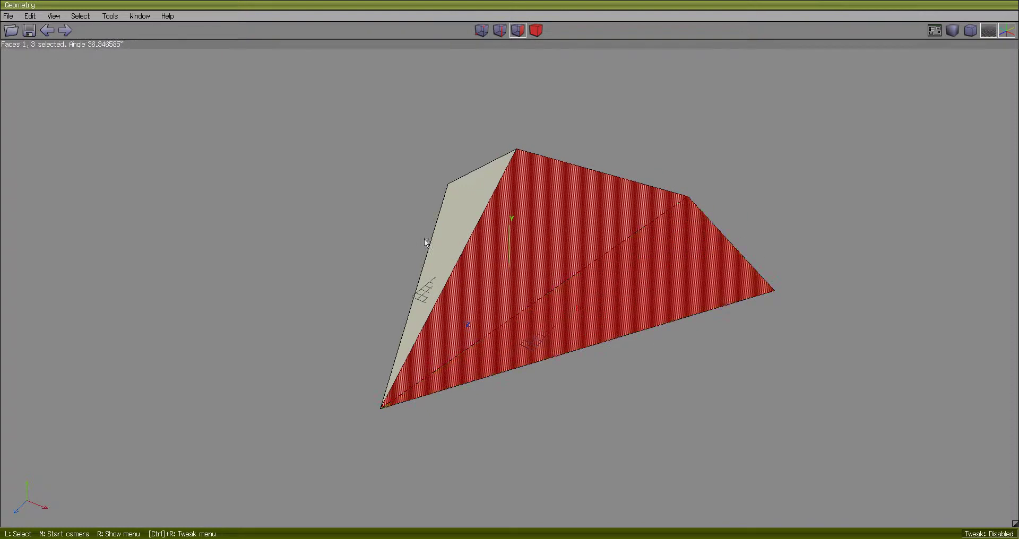
left_click(424, 242)
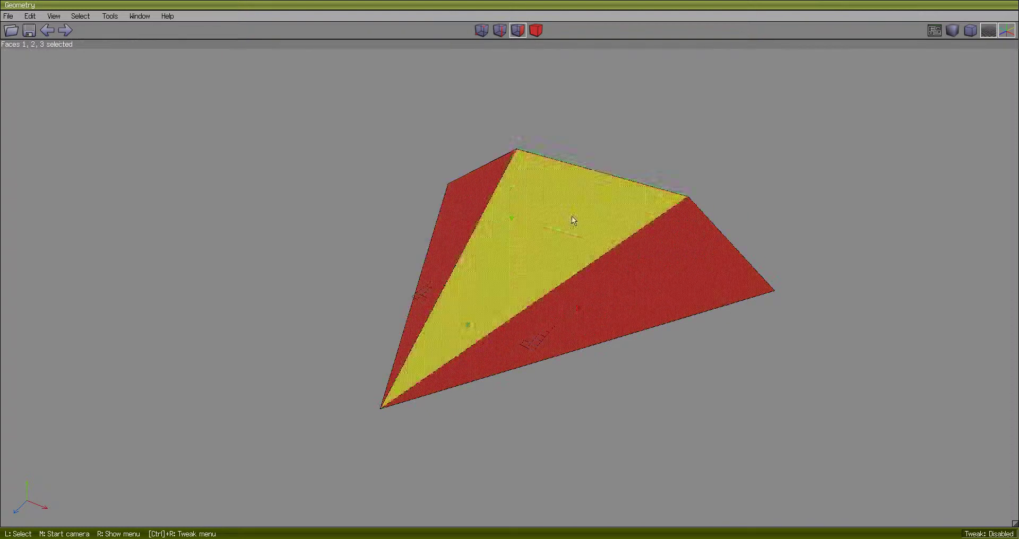
left_click(680, 154)
left_click(550, 257)
left_click(387, 428)
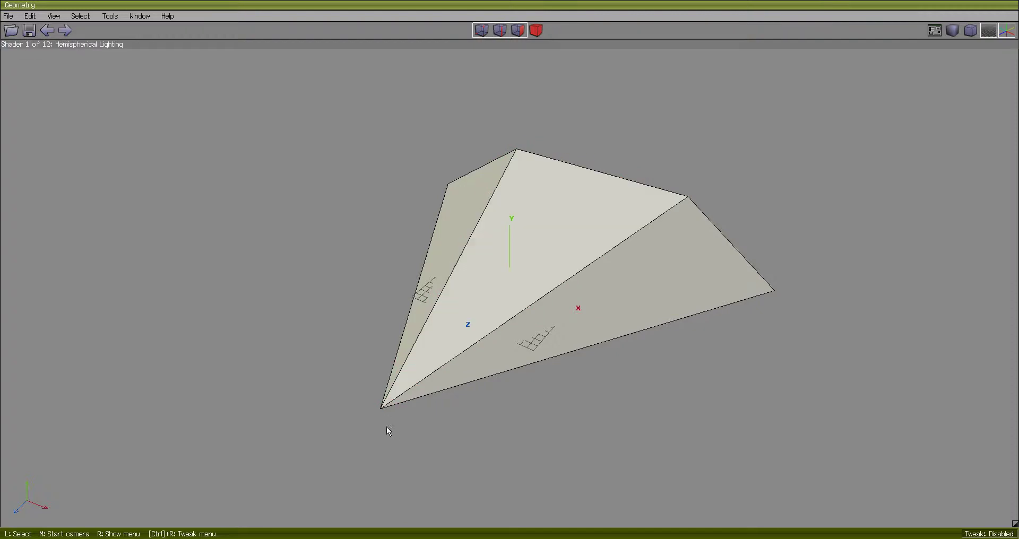
left_click(381, 409)
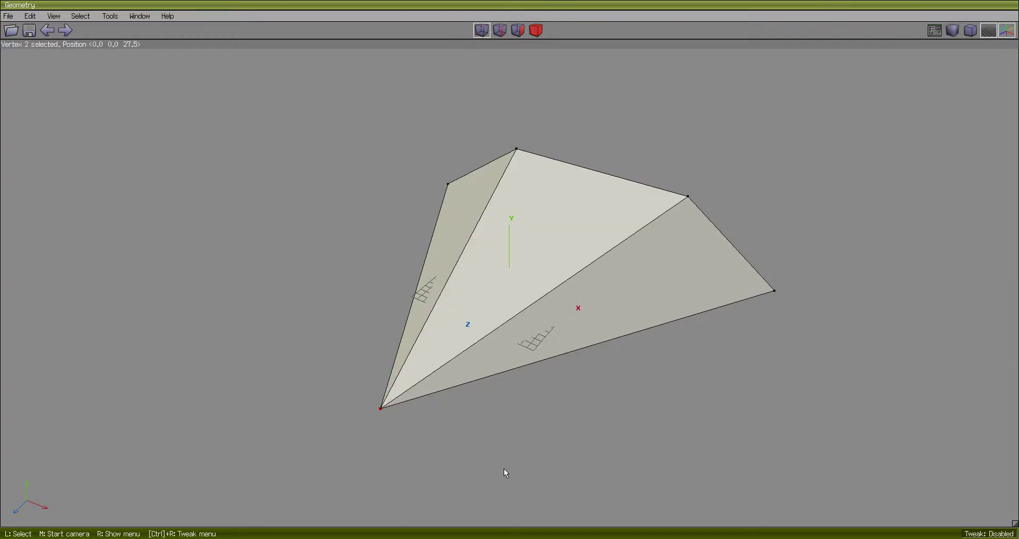
left_click(497, 442)
left_click(525, 310)
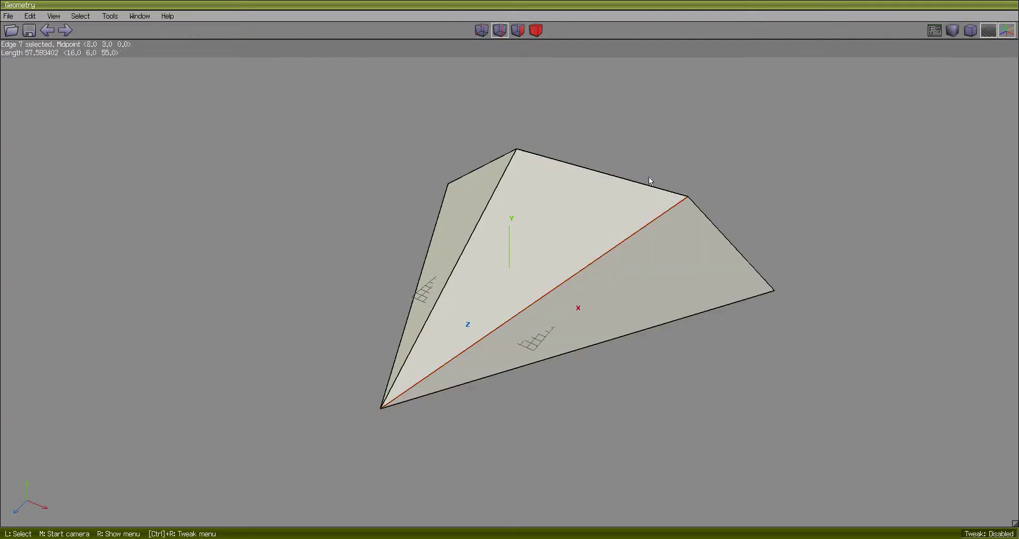
left_click(521, 260)
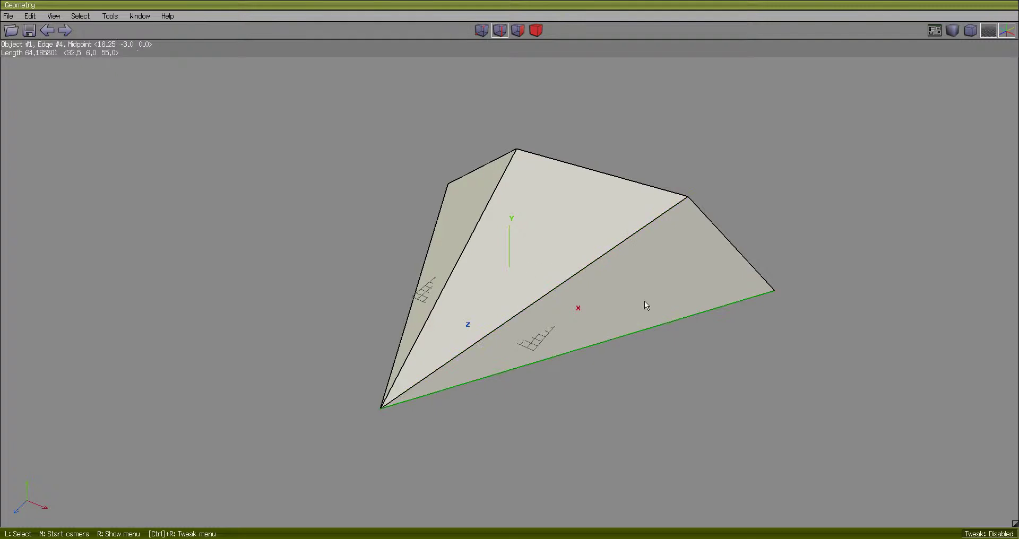
left_click(624, 306)
left_click(533, 260)
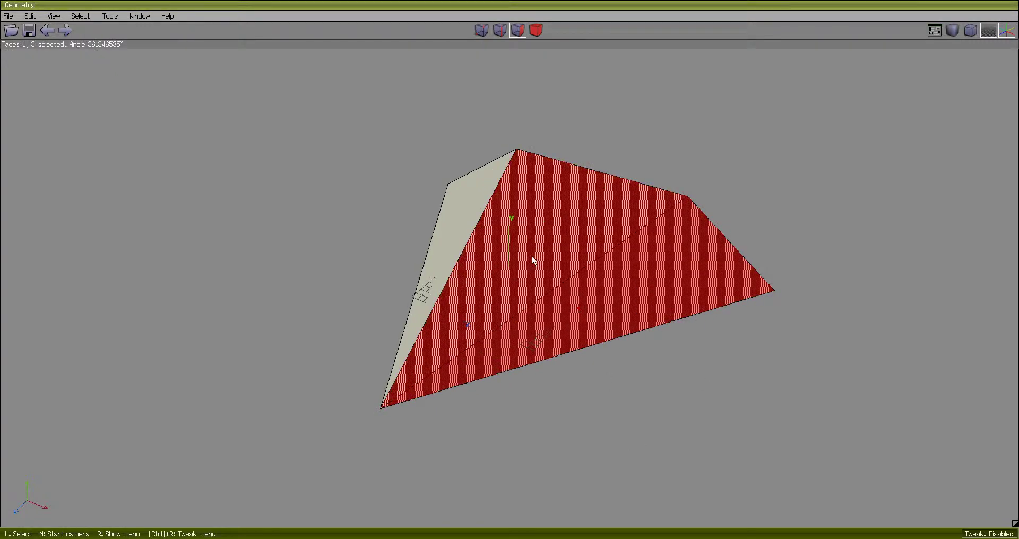
left_click(455, 241)
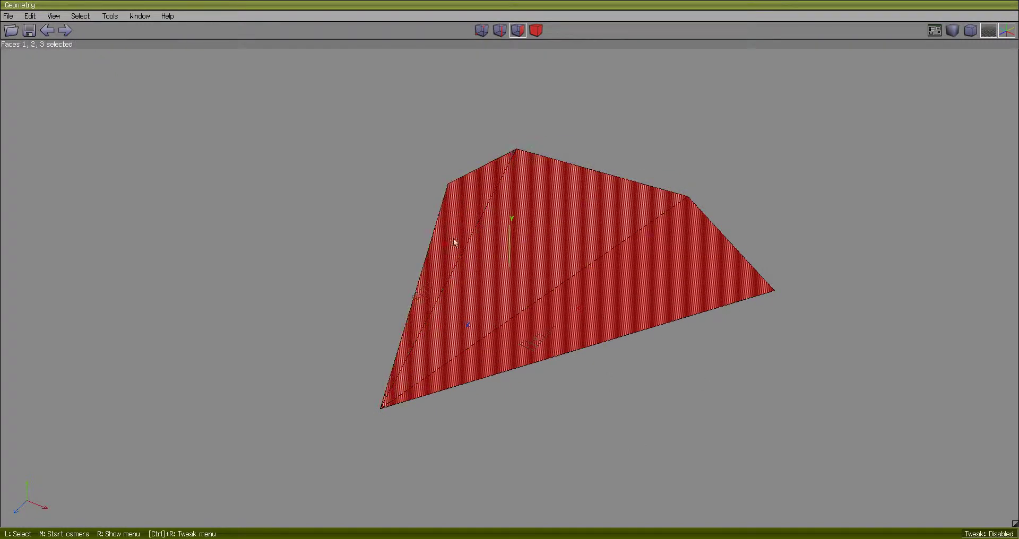
left_click(633, 386)
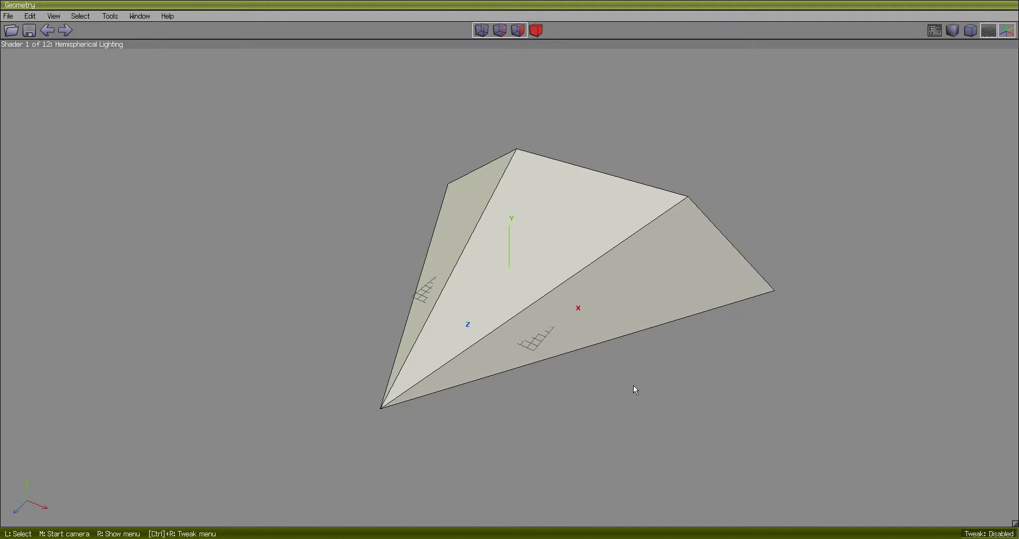
left_click(629, 306)
left_click(544, 275)
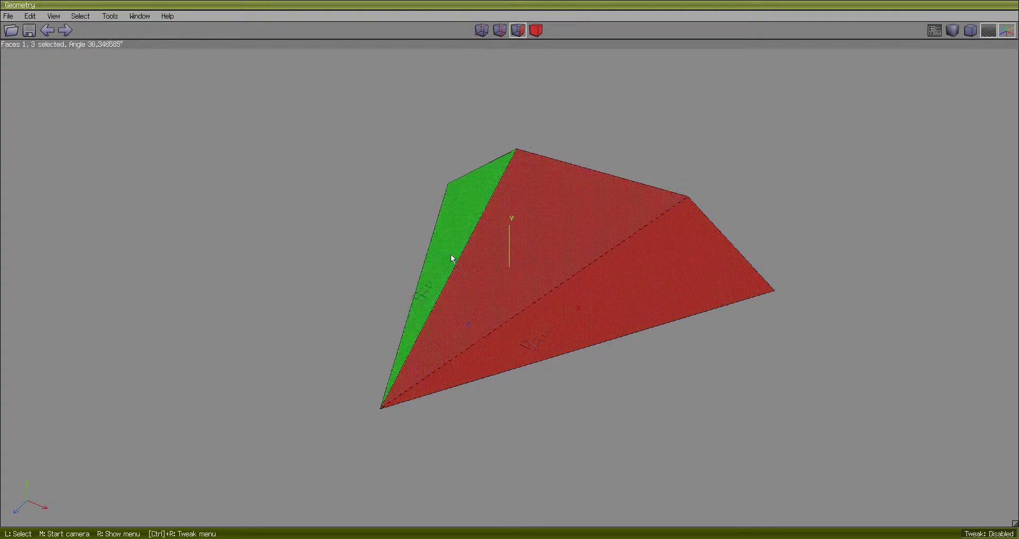
left_click(452, 259)
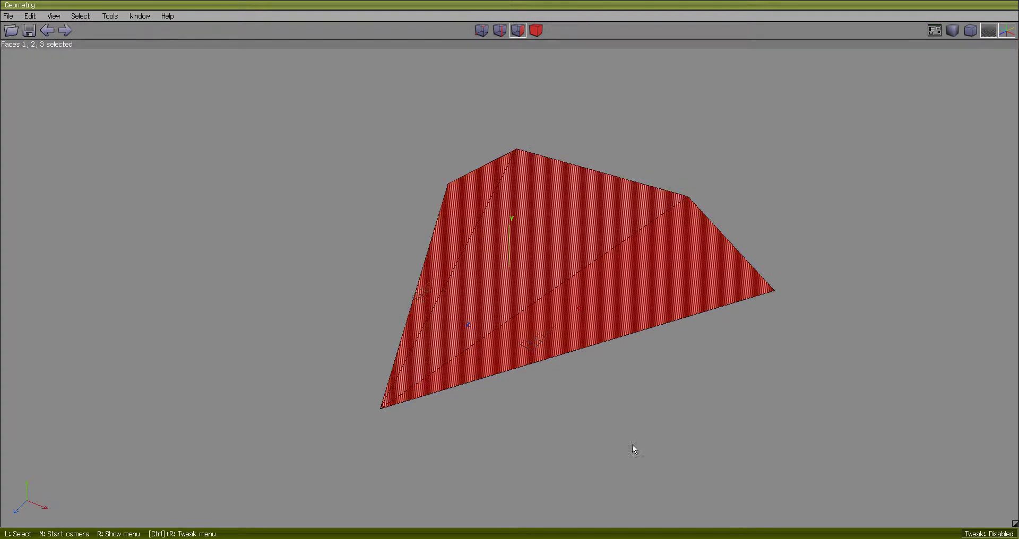
left_click(589, 375)
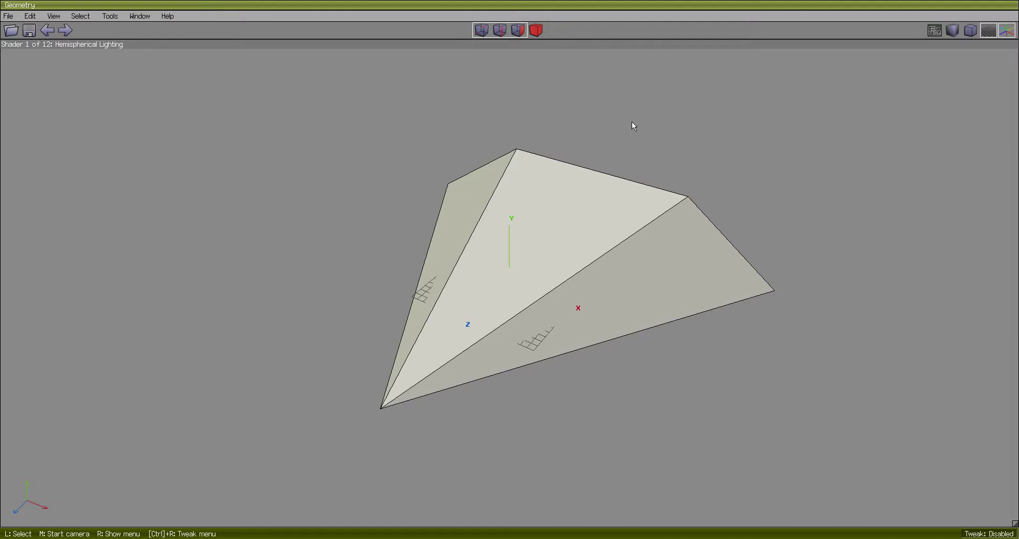
middle_click(632, 141)
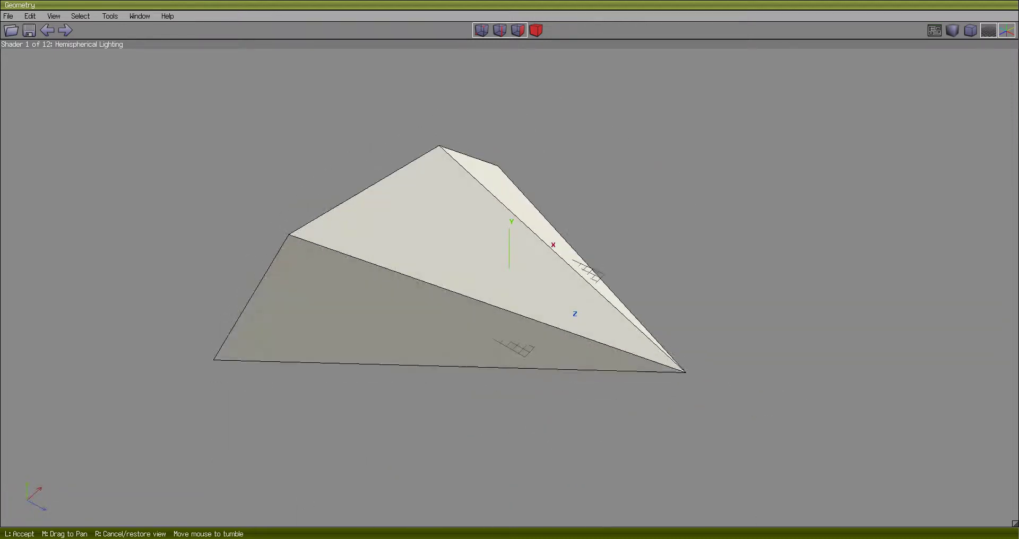
- Orbit the camera from a full view of the wedge to a close oblique view of a side face
left_click(632, 143)
left_click(555, 256)
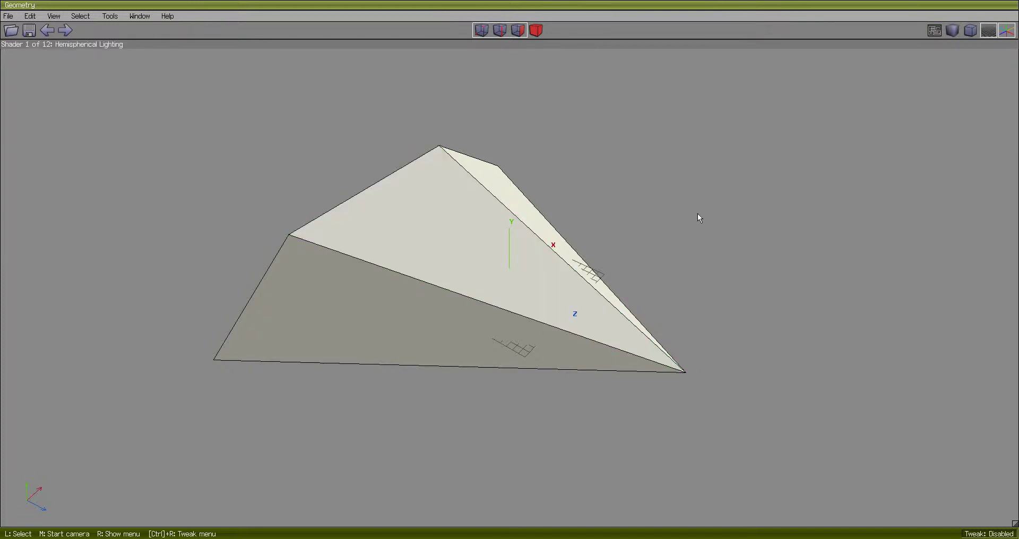
mouse_move(686, 372)
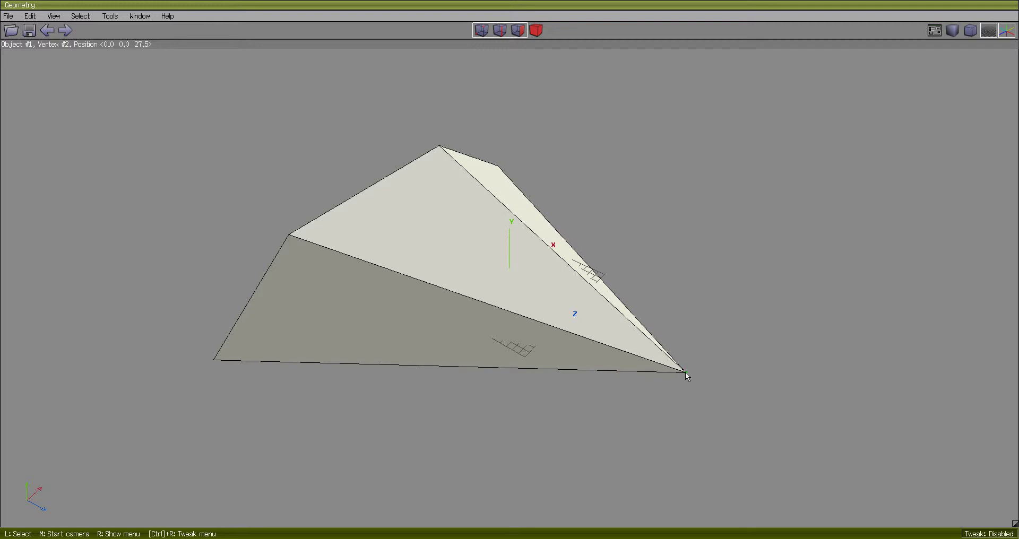
middle_click(592, 268)
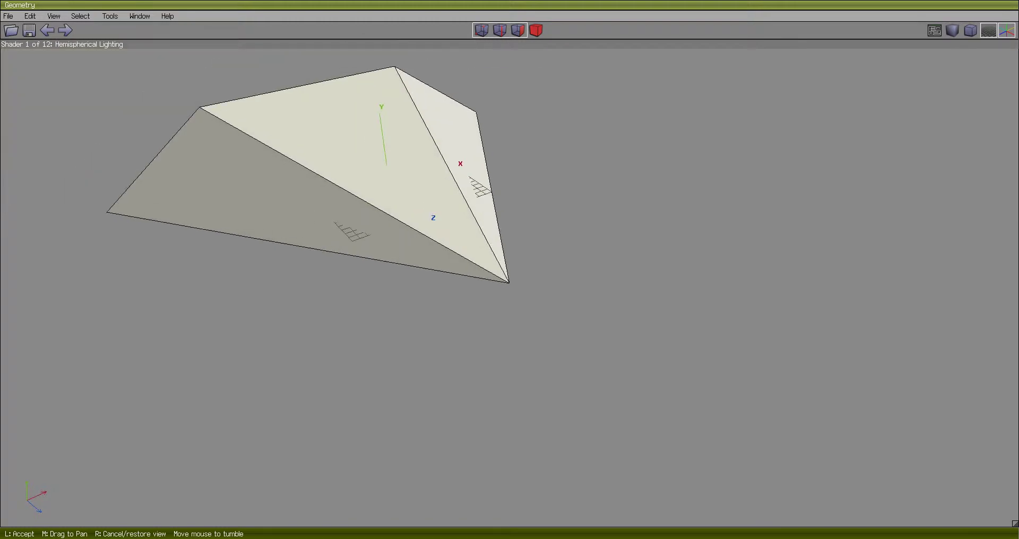
left_click(562, 271)
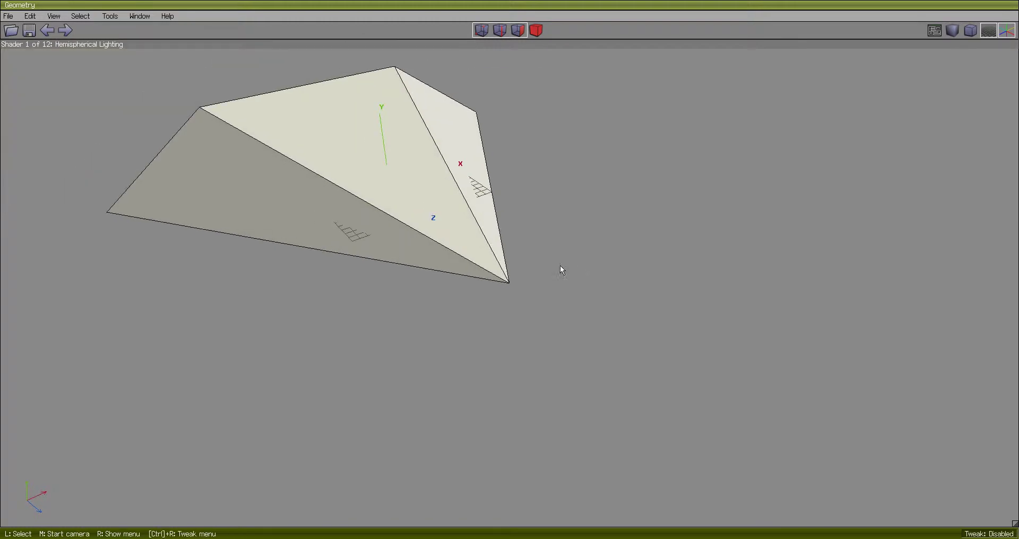
middle_click(203, 113)
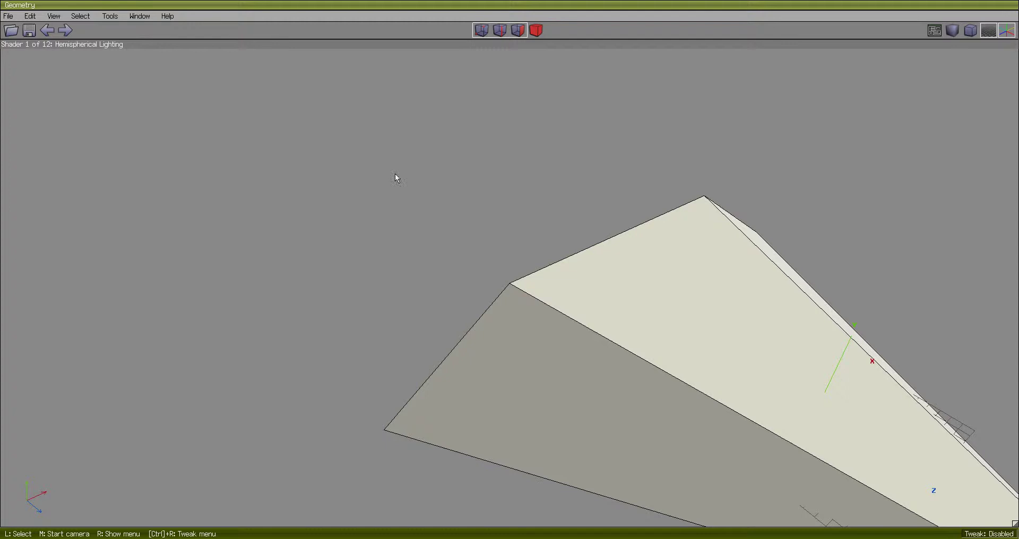
left_click(424, 184)
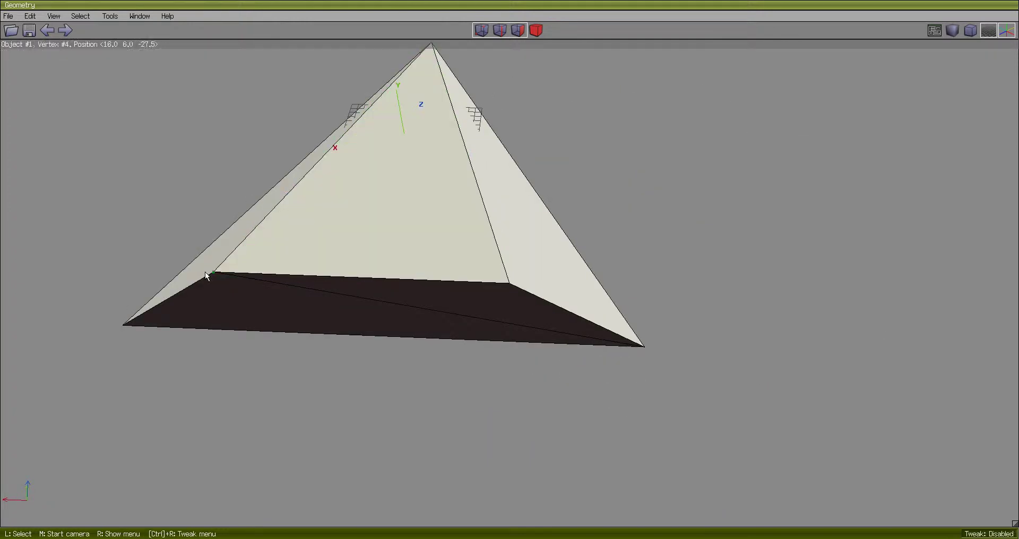
middle_click(403, 209)
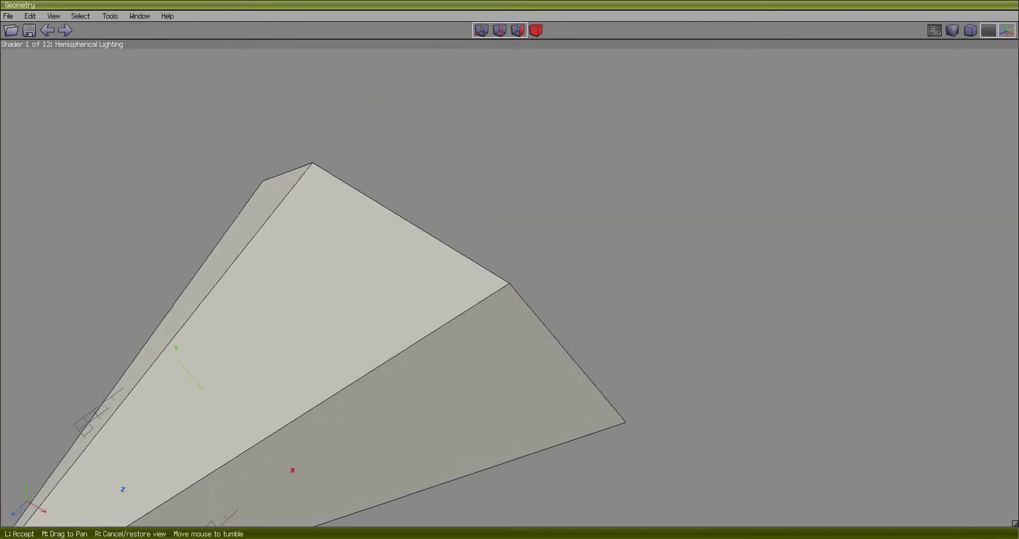
left_click(469, 185)
- Box-select rear faces 19 and 20, orbit in close on them, then deselect
left_click(419, 231)
middle_click(417, 227)
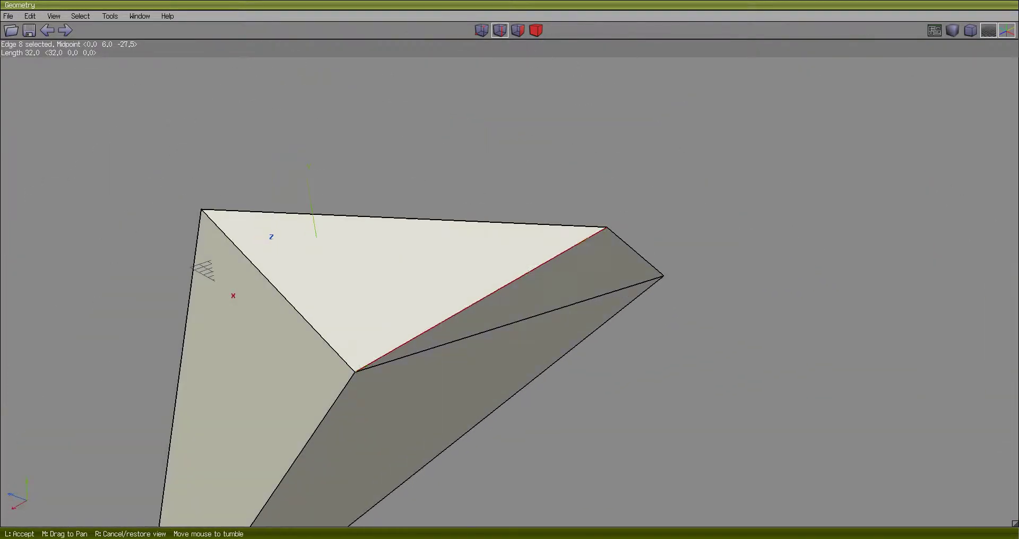
left_click(562, 341)
left_click_drag(543, 295, 520, 337)
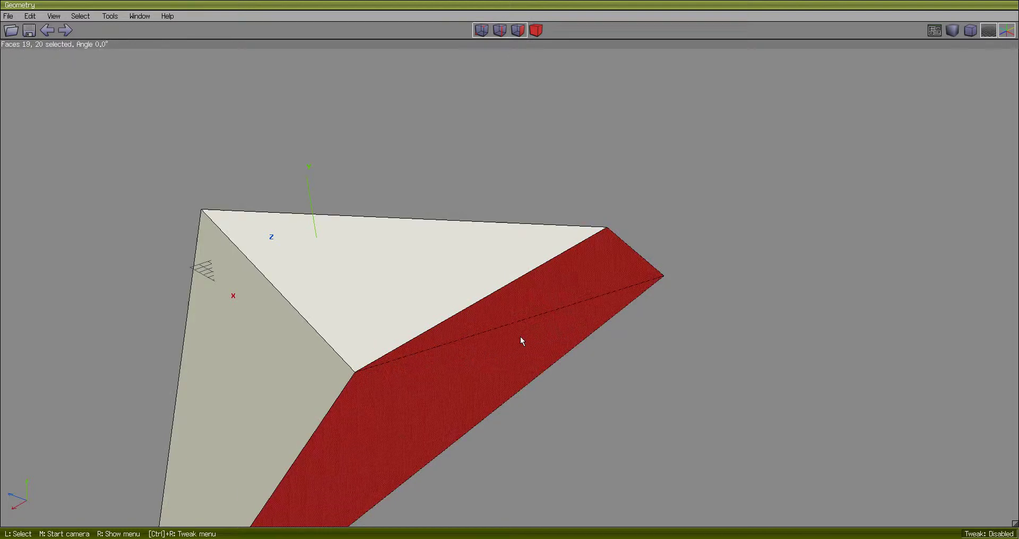
middle_click(533, 342)
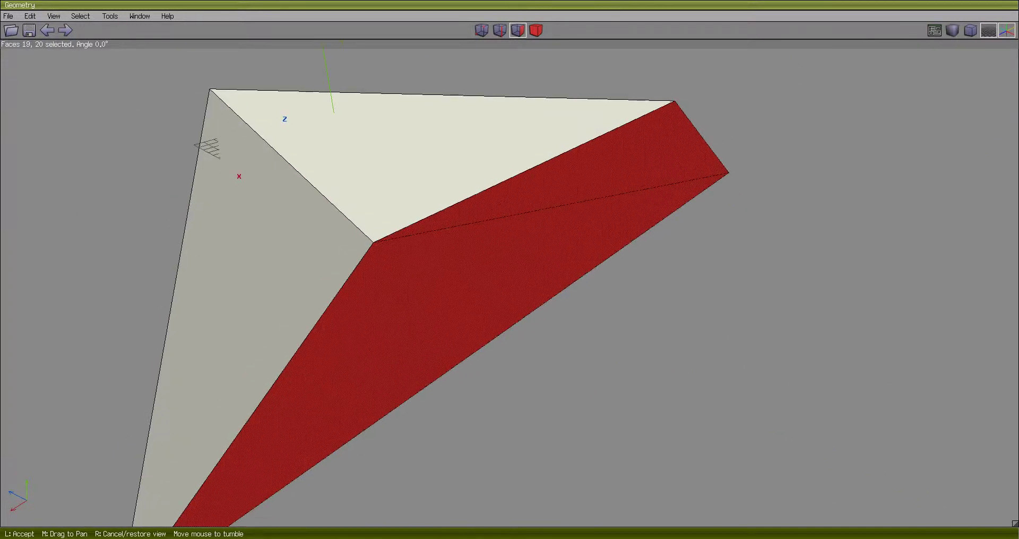
left_click(686, 341)
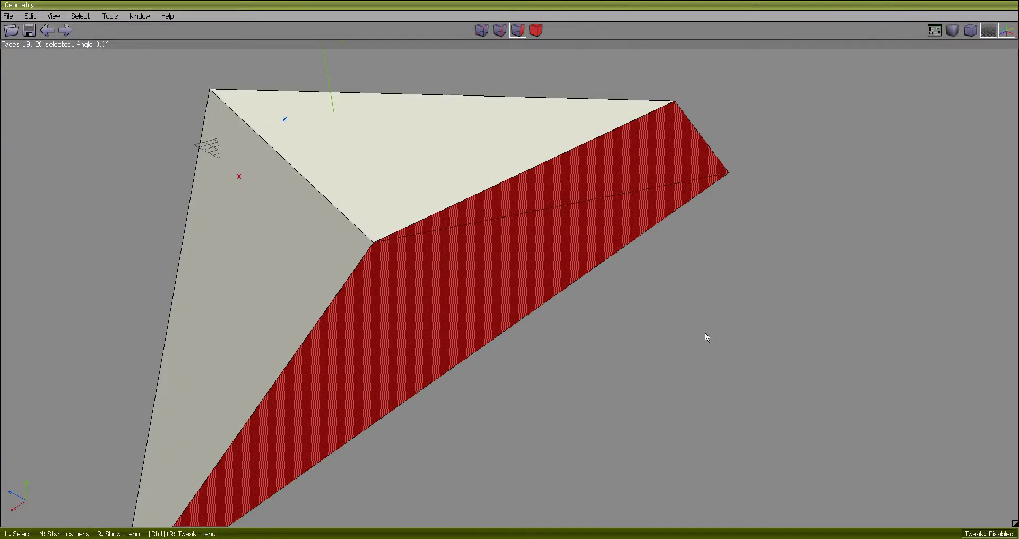
key("space")
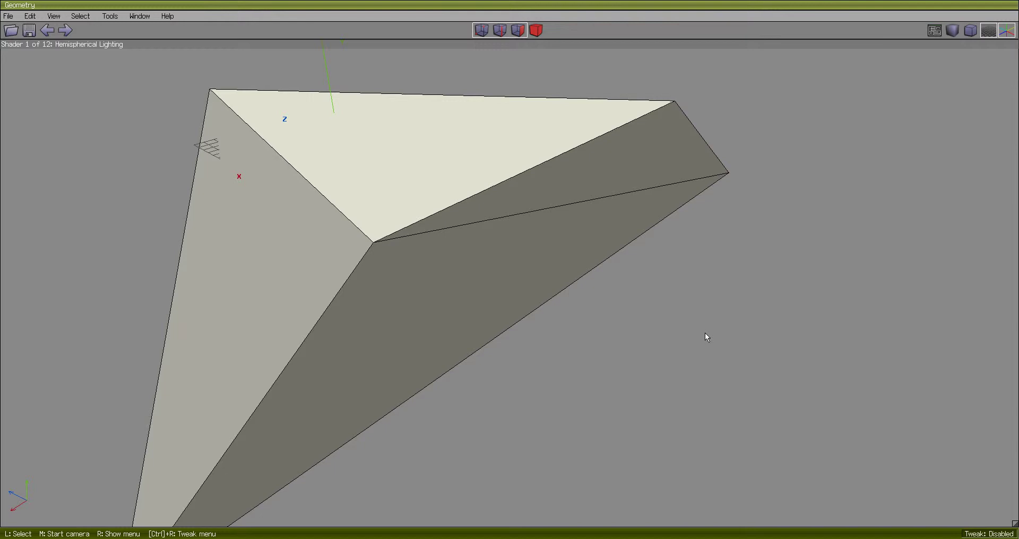
- Select faces 19 and 20 and dissolve them into one face with Backspace
middle_click(702, 295)
left_click(692, 289)
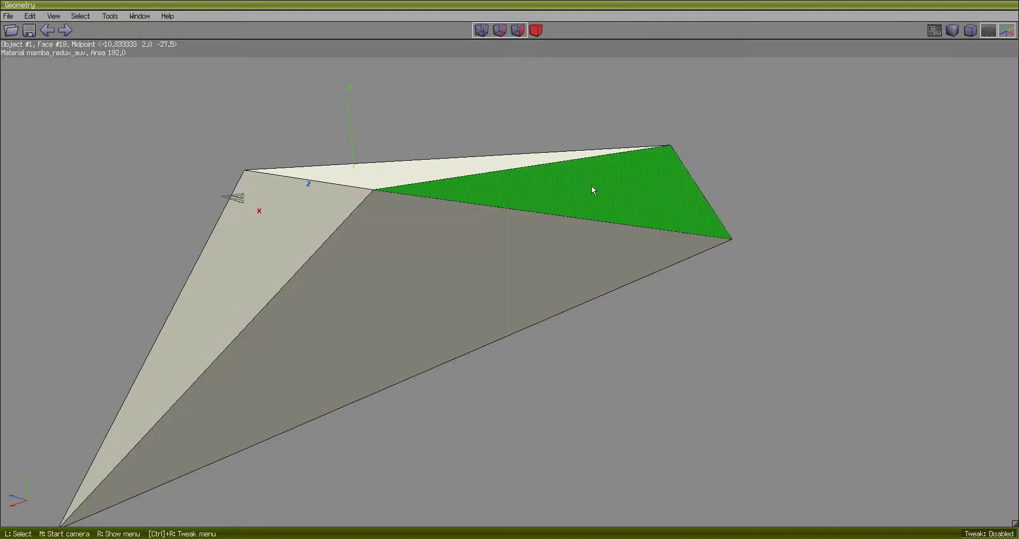
left_click(615, 185)
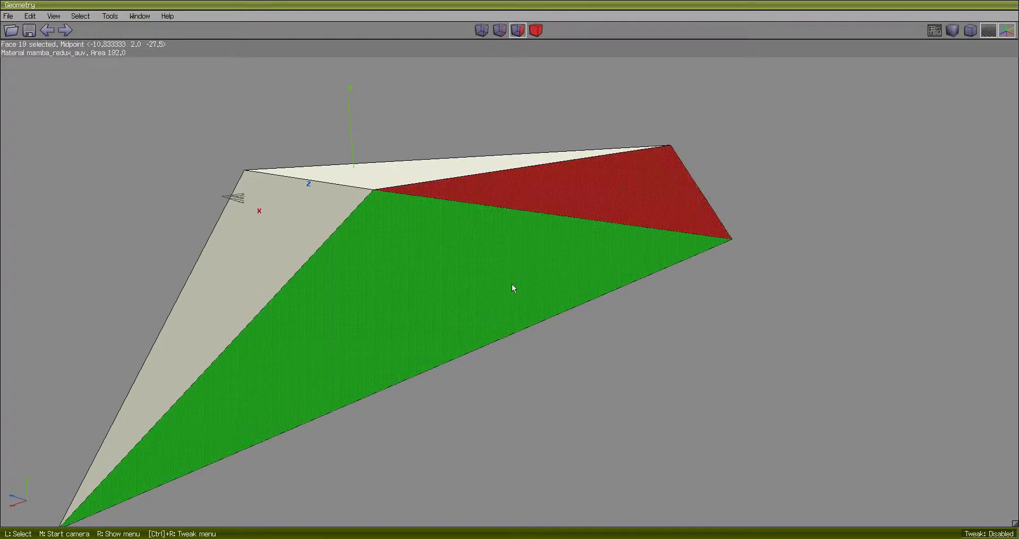
left_click(515, 287)
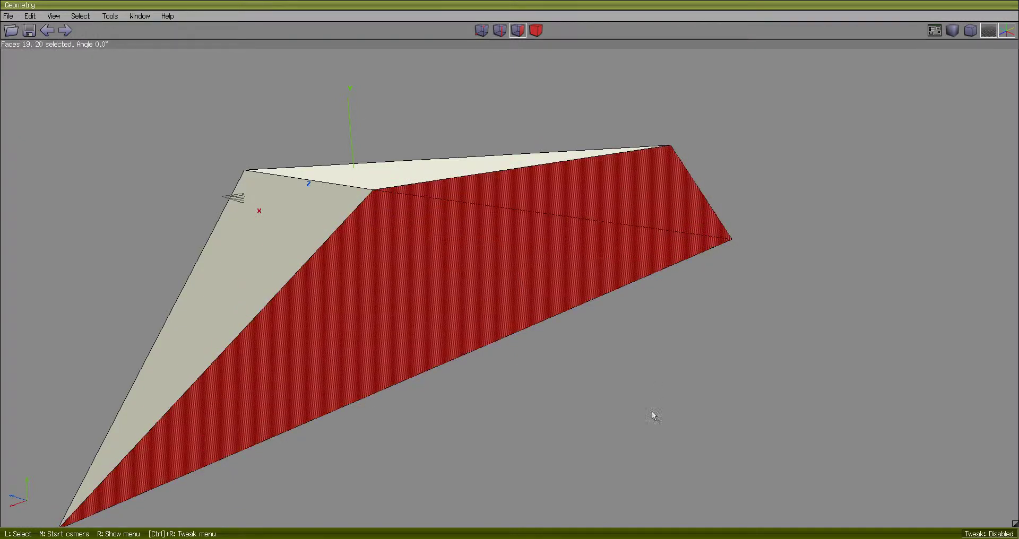
left_click(657, 324)
left_click(593, 193)
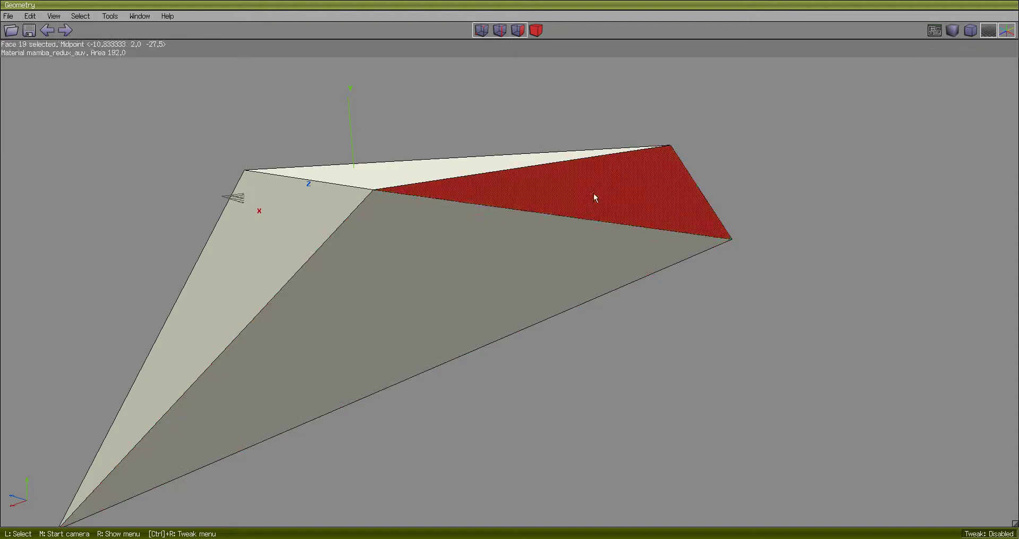
left_click(512, 268)
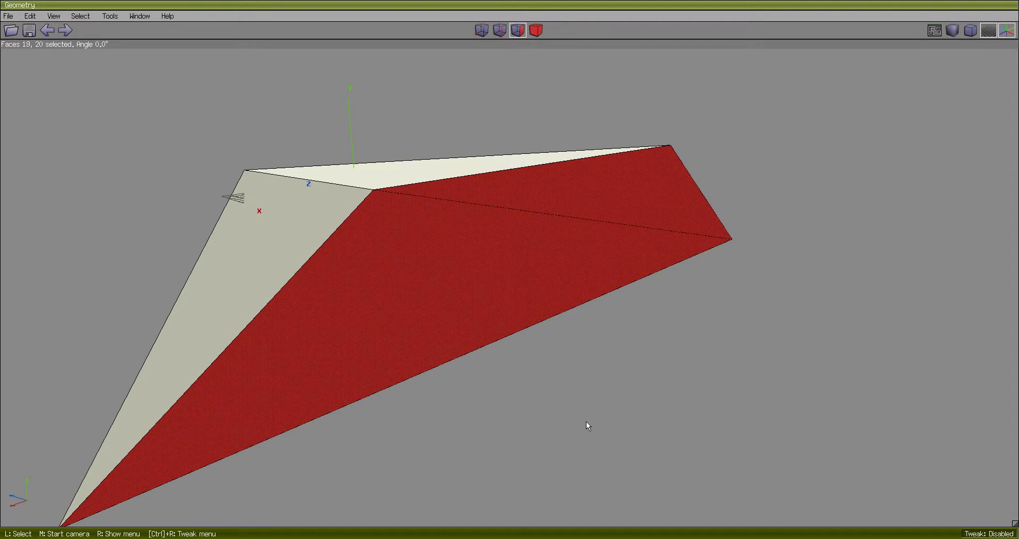
key("BackSpace")
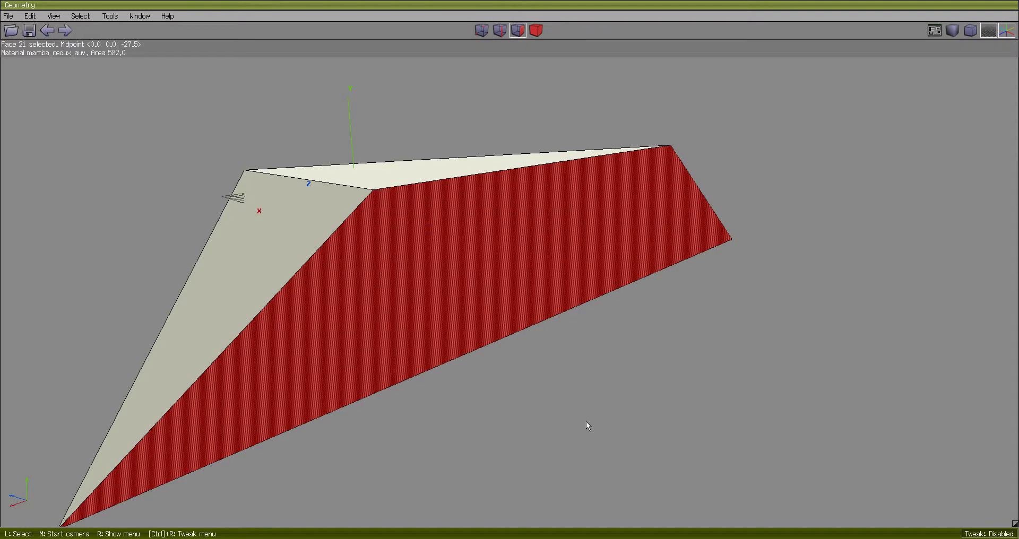
key("space")
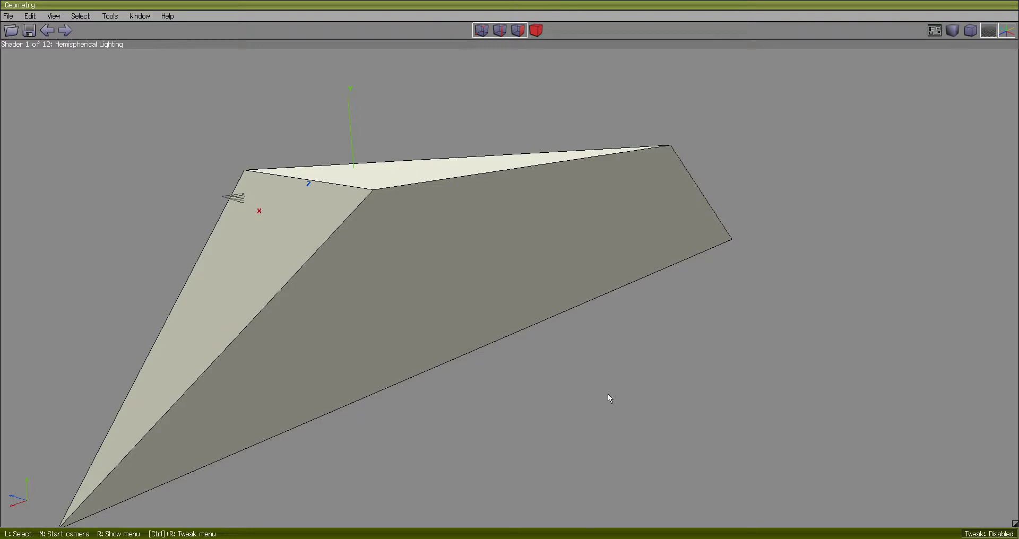
- Undo the merge, reselect the upper and lower triangular side faces, orbit to check, then deselect
key("ctrl+z")
key("ctrl+z")
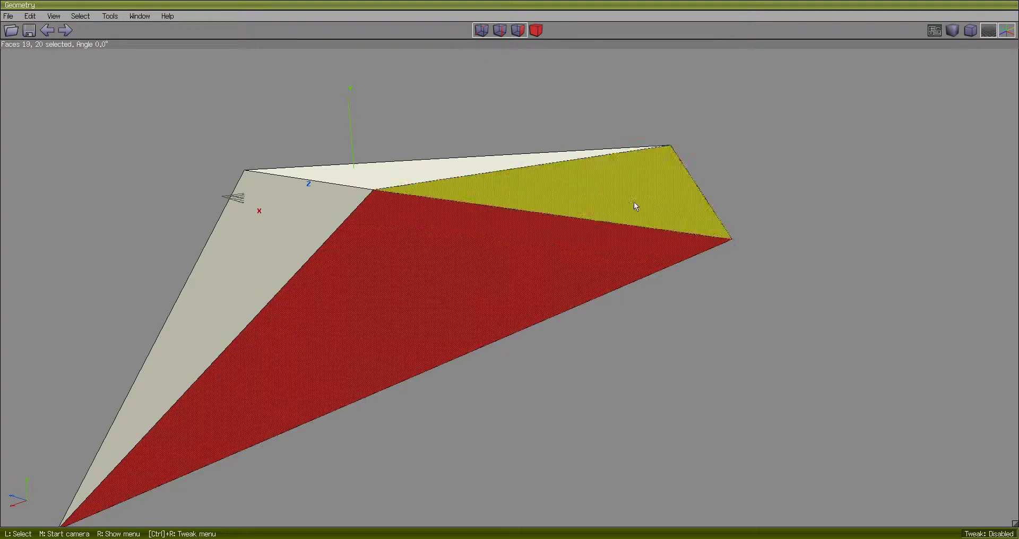
key("space")
left_click(632, 191)
left_click(552, 266)
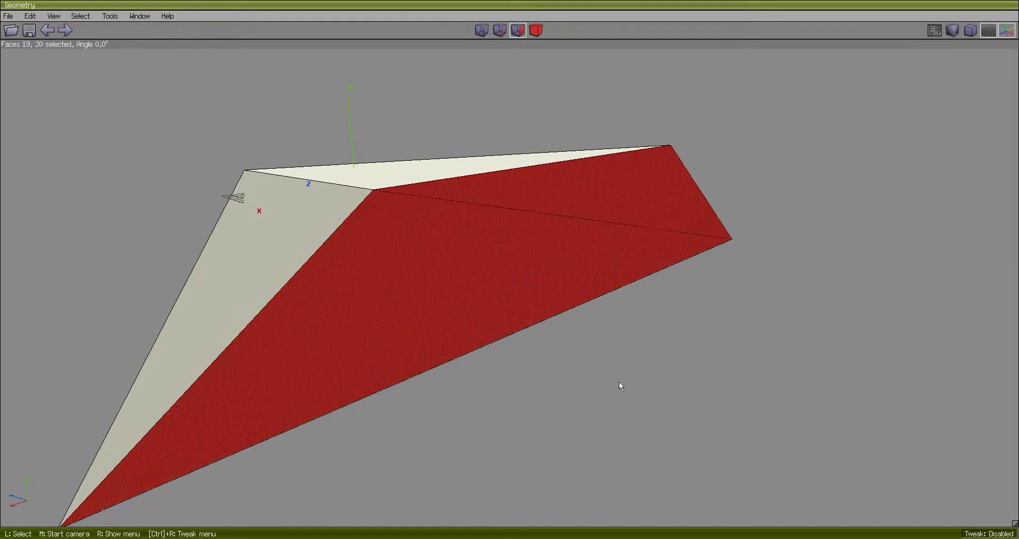
middle_click(702, 394)
left_click(695, 393)
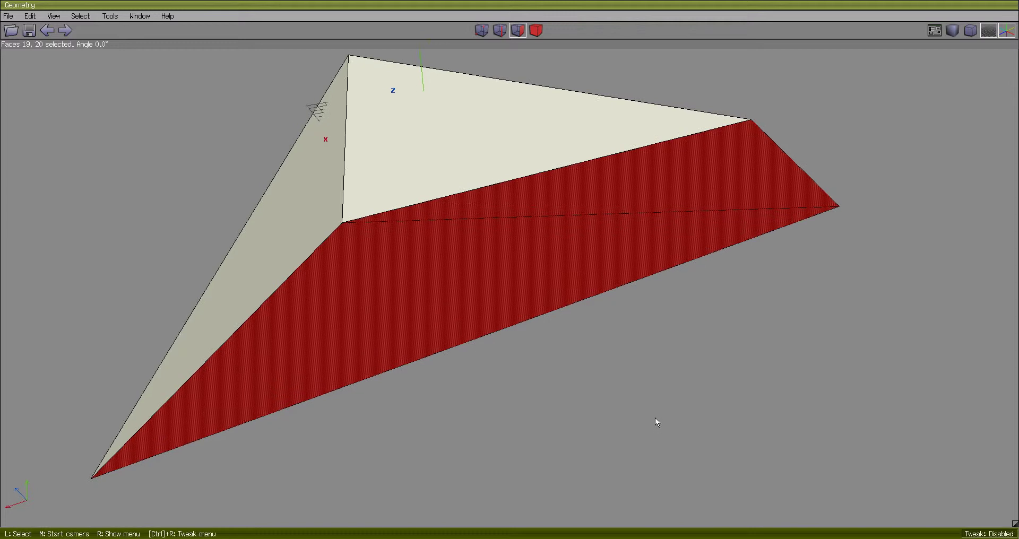
key("space")
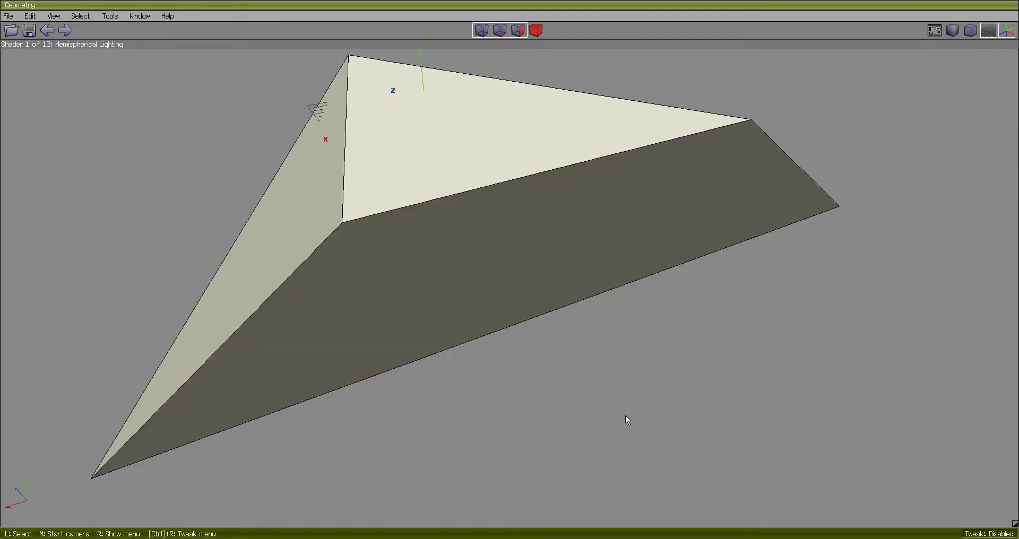
- Connect the front tip vertex to the far right corner vertex with a new diagonal edge
middle_click(707, 414)
left_click(708, 415)
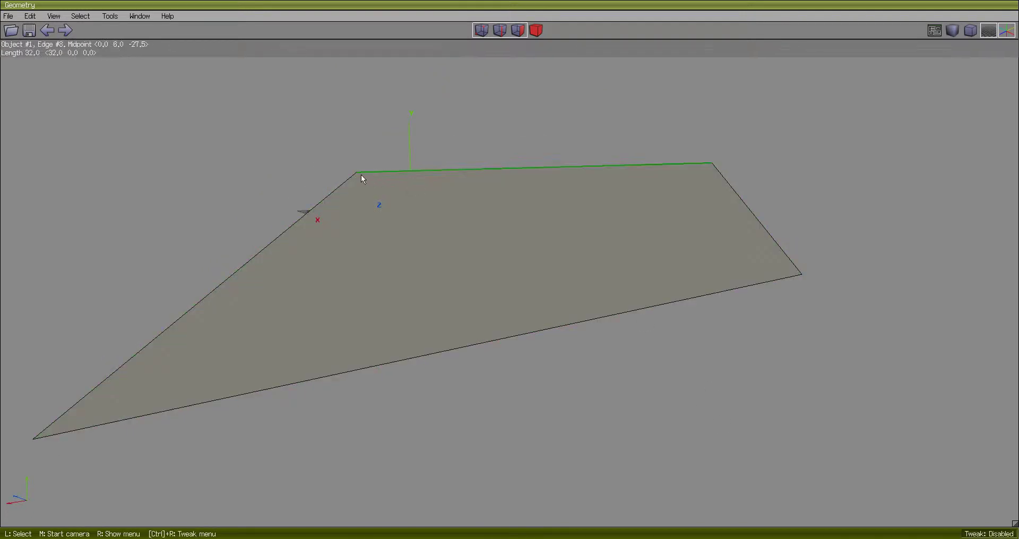
left_click(358, 174)
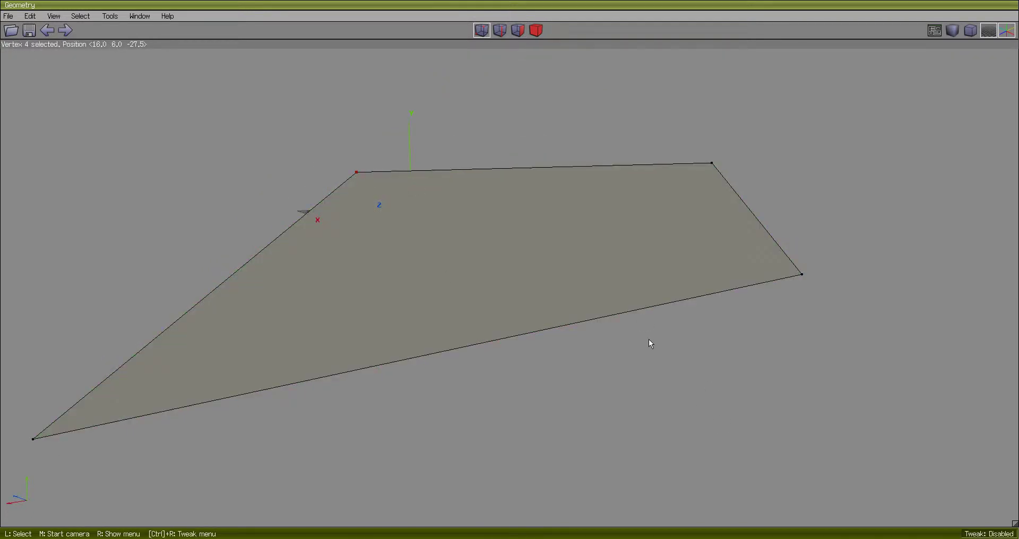
left_click(802, 275)
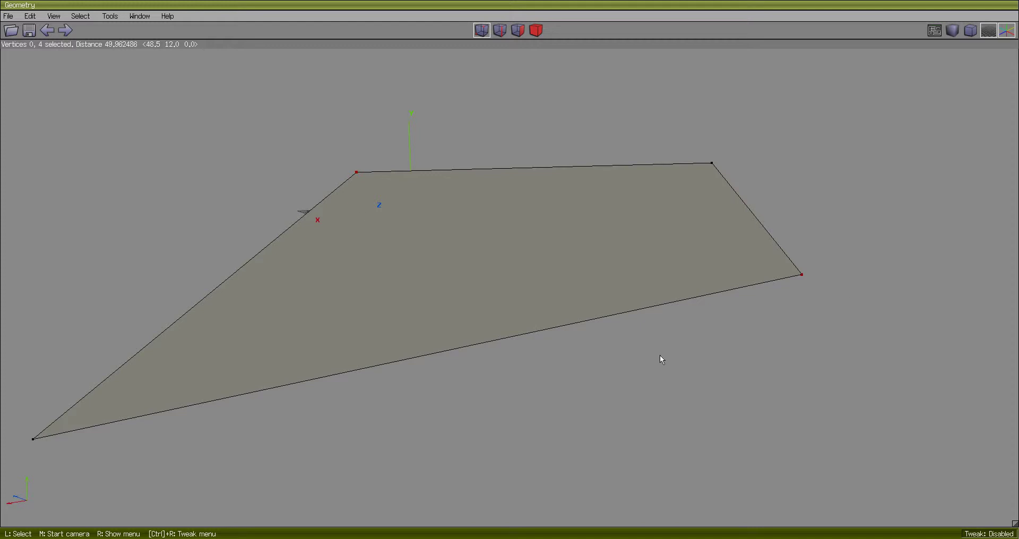
key("c")
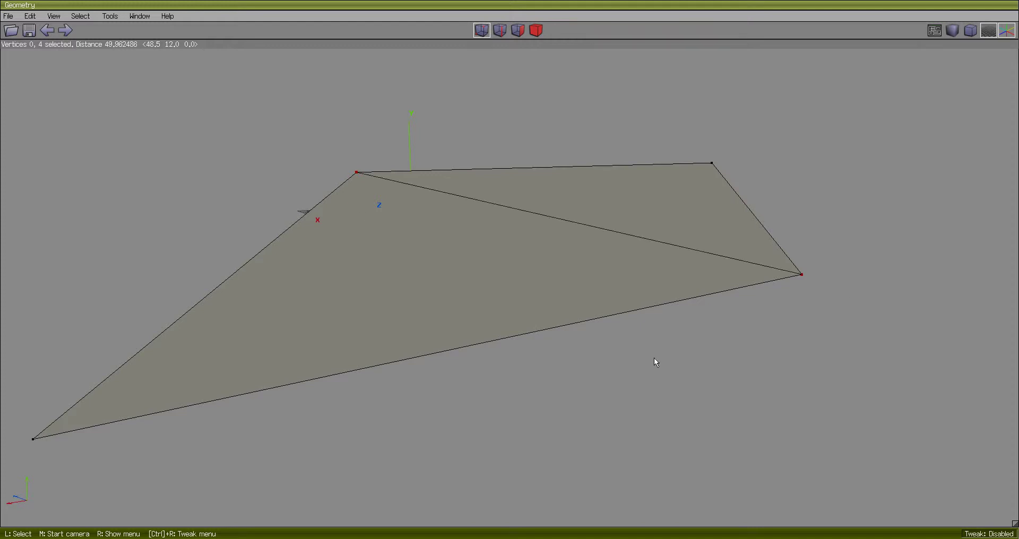
key("s")
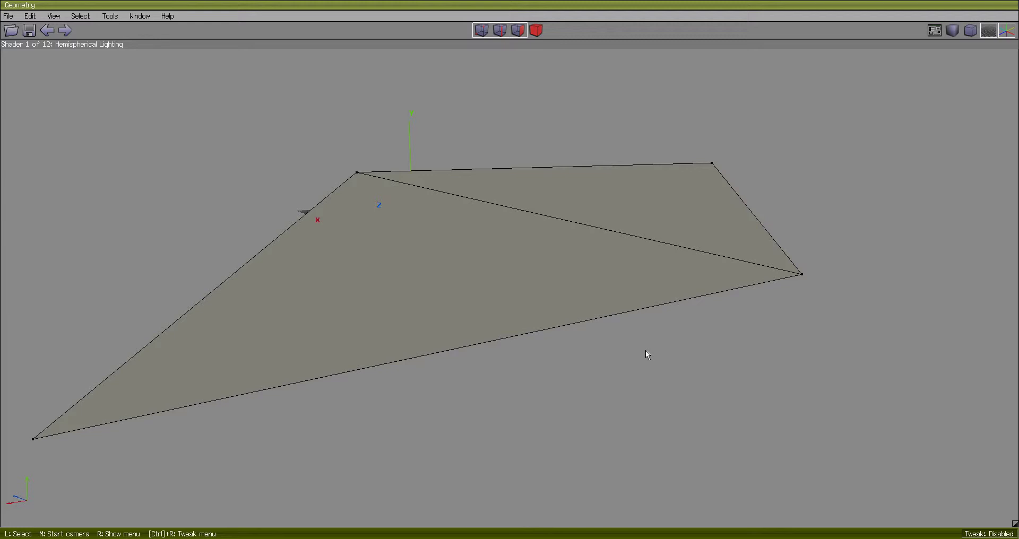
middle_click_drag(646, 356, 636, 379)
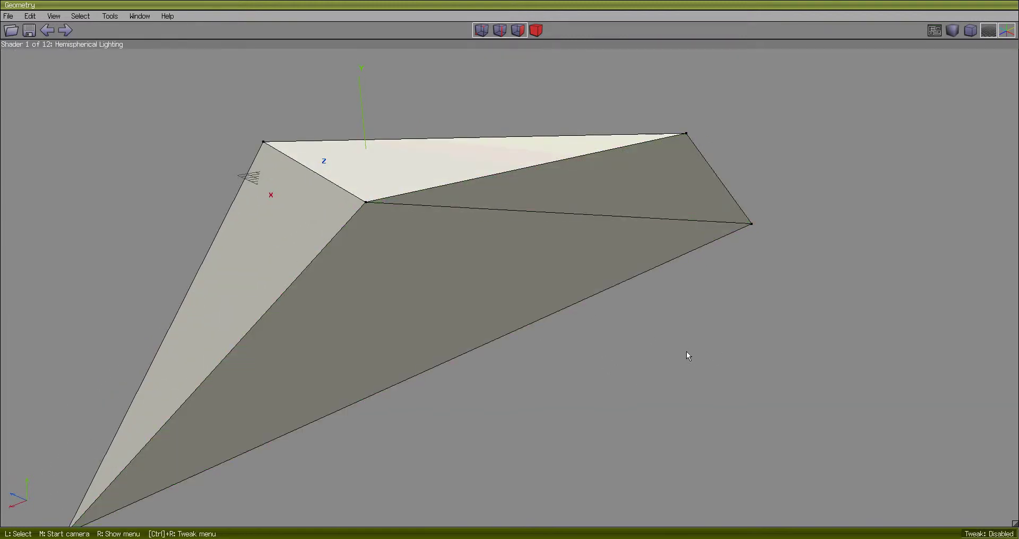
mouse_move(668, 351)
middle_mouse_down()
mouse_move(647, 353)
mouse_move(668, 352)
middle_mouse_up()
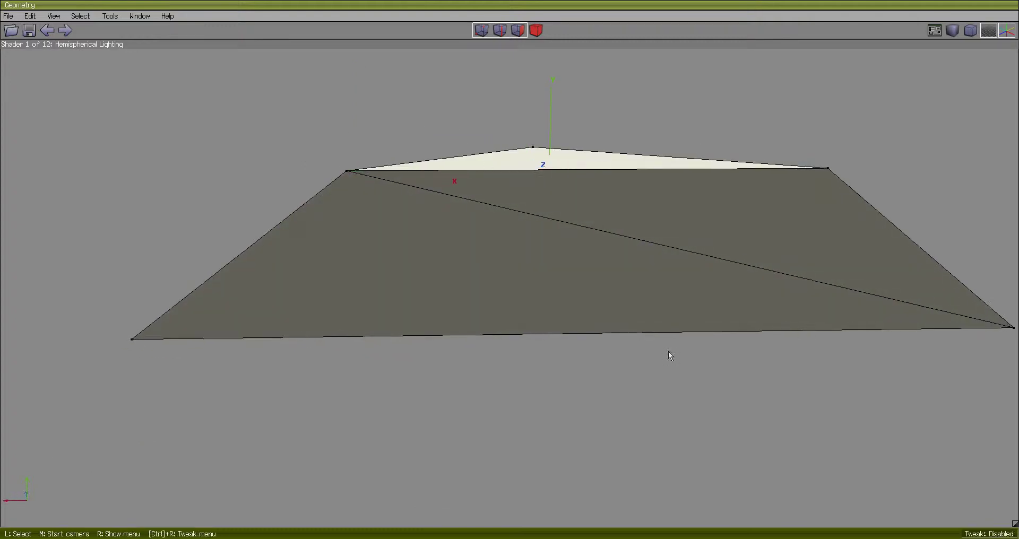
left_click(598, 169)
middle_click_drag(643, 85, 491, 126)
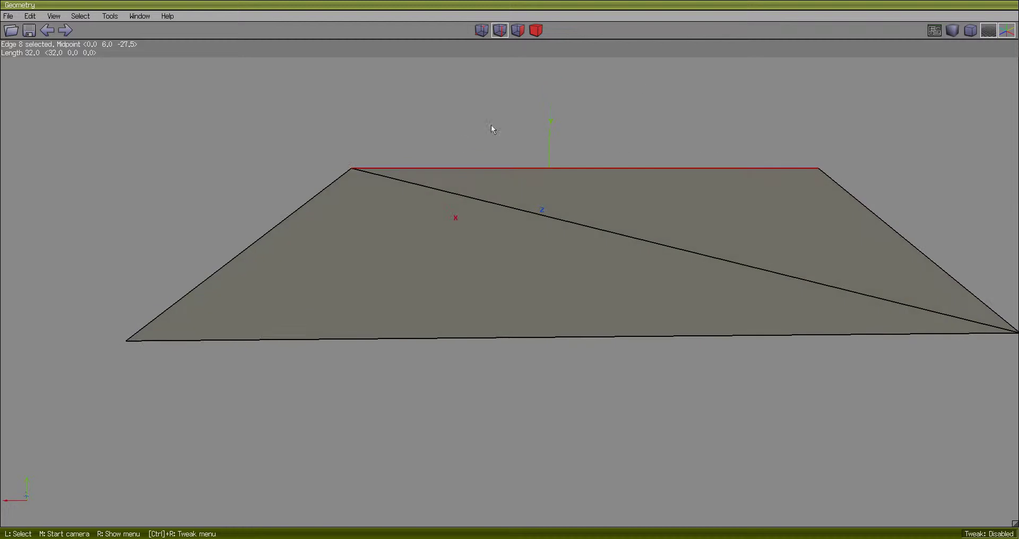
mouse_move(692, 116)
middle_mouse_down()
mouse_move(694, 139)
mouse_move(695, 113)
middle_mouse_up()
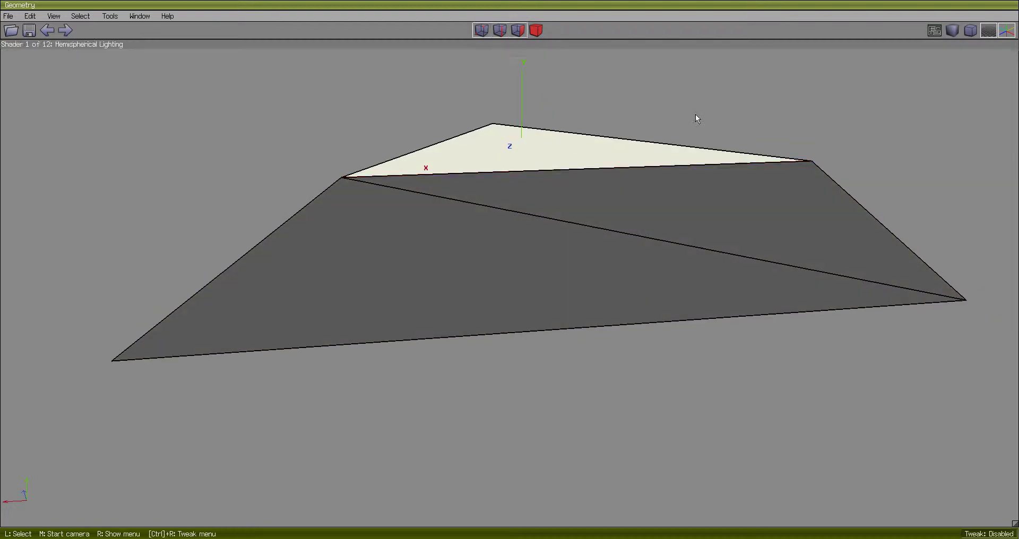
left_click(576, 171)
right_click(774, 94)
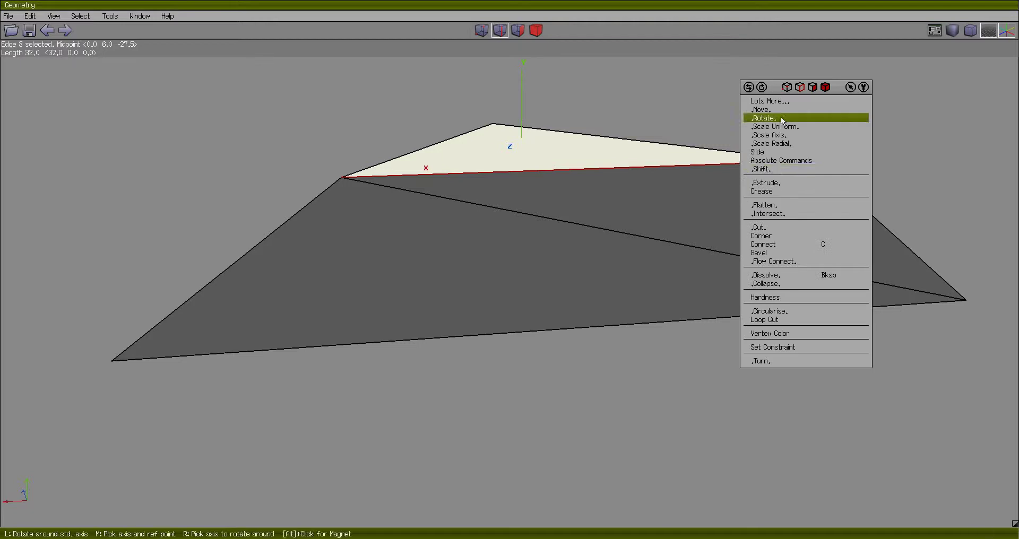
left_click(778, 228)
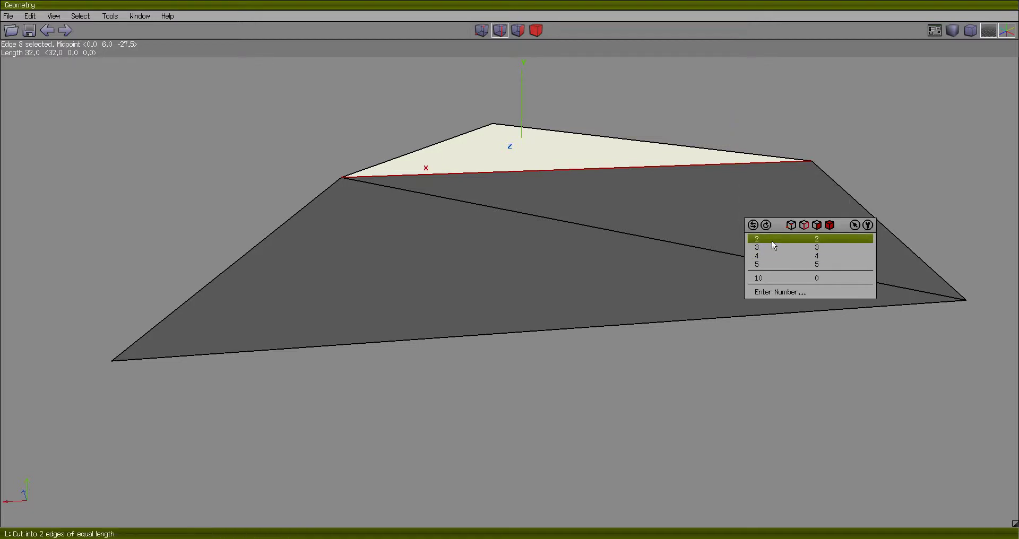
left_click(786, 239)
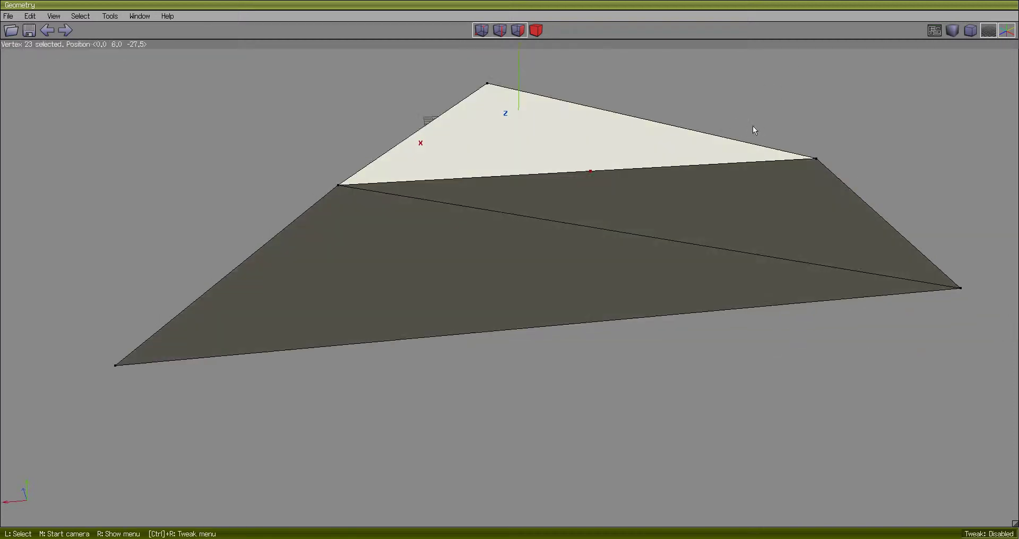
key("ctrl+z")
right_click(752, 104)
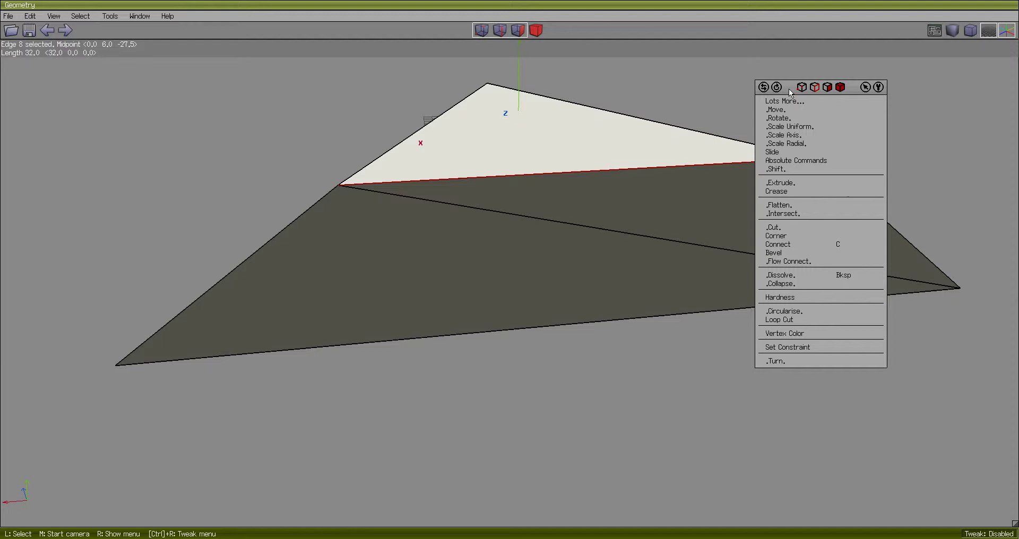
left_click(771, 228)
left_click(768, 266)
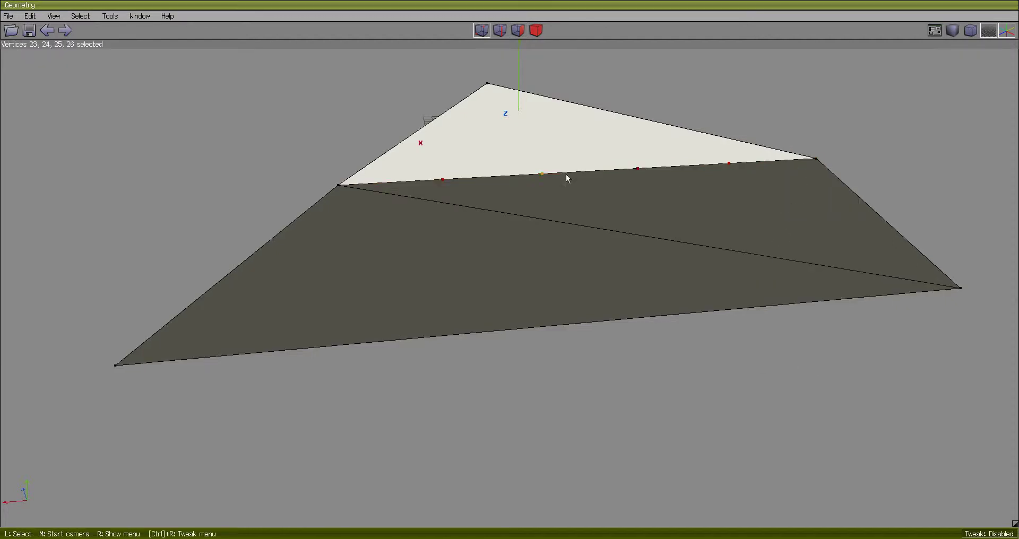
key("ctrl+z")
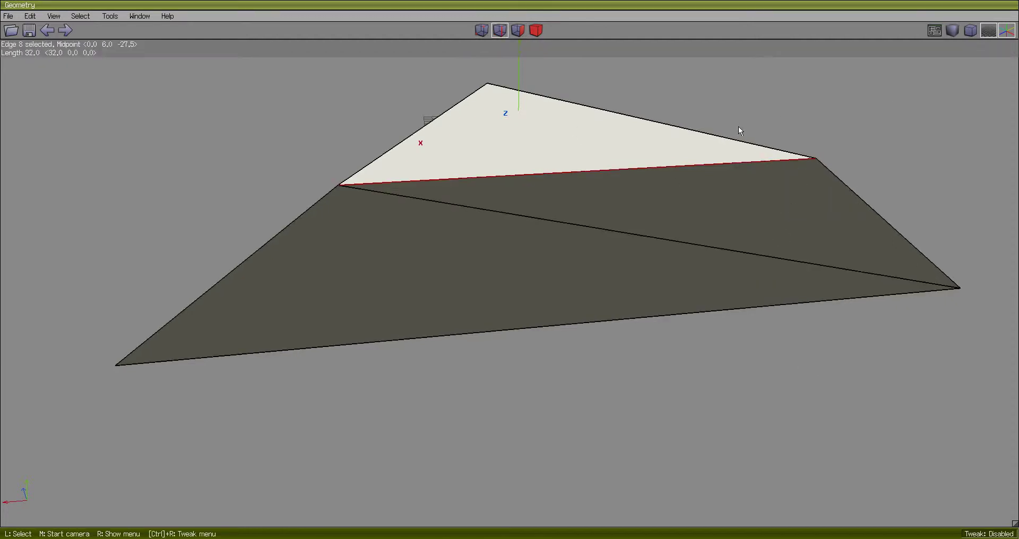
middle_click(806, 131)
left_click(750, 155)
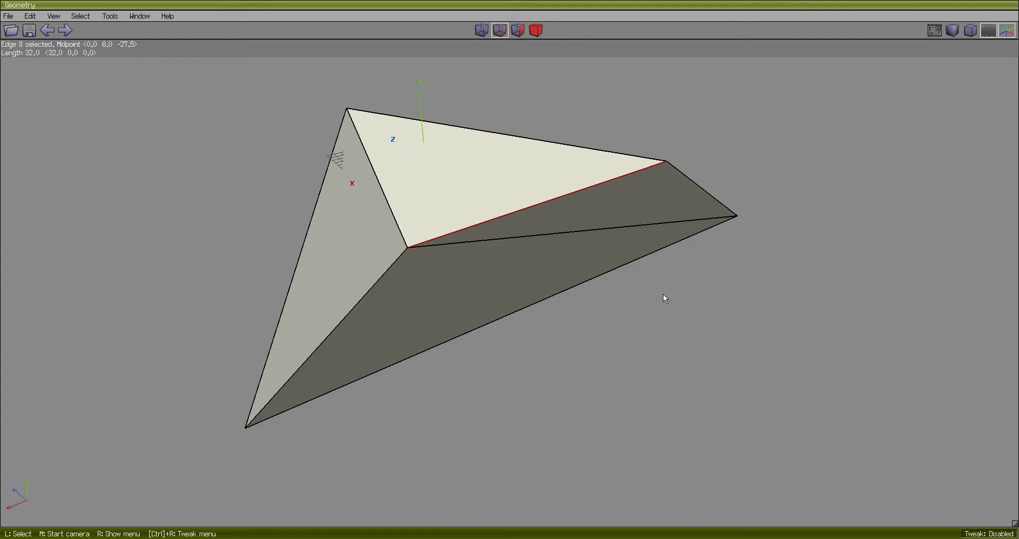
key("2")
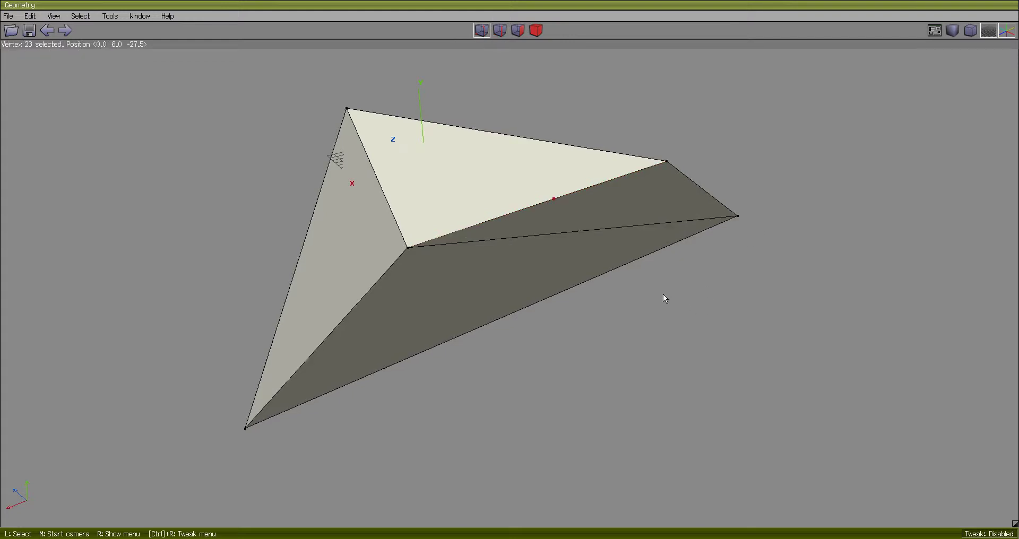
key("ctrl+z")
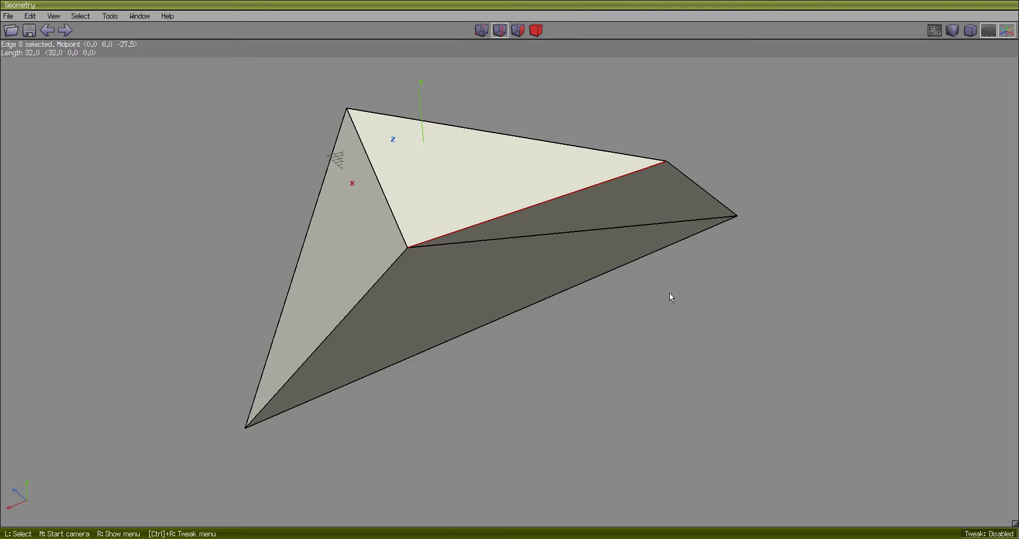
- Orbit to a lower, flatter view, briefly selecting and clearing the two side faces
middle_click(628, 371)
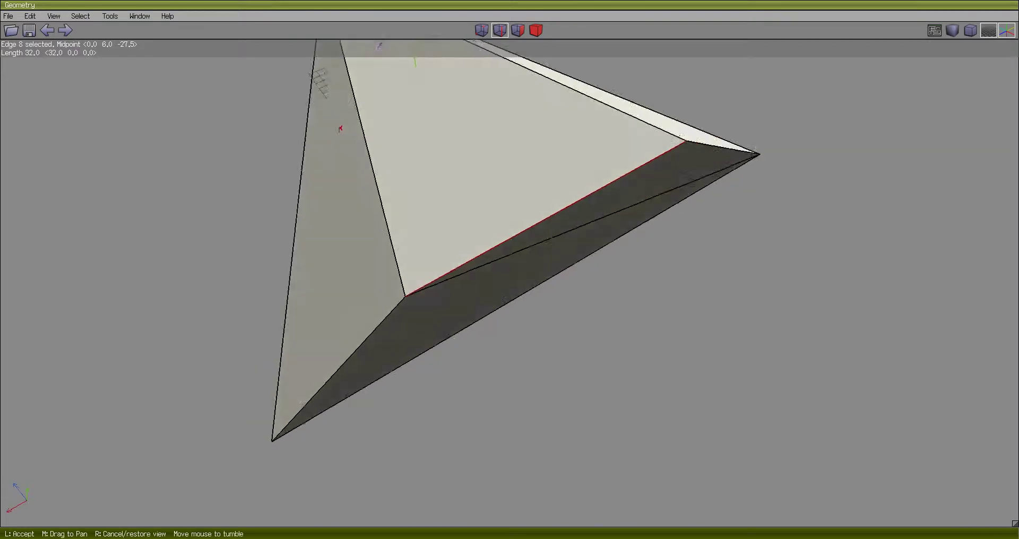
left_click(629, 370)
middle_click(619, 315)
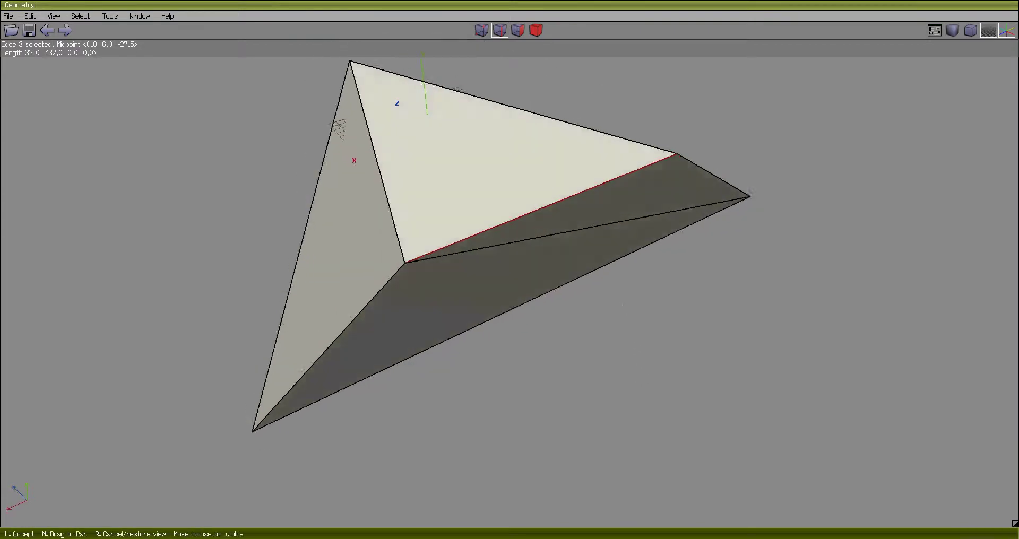
left_click(618, 308)
left_click(591, 218)
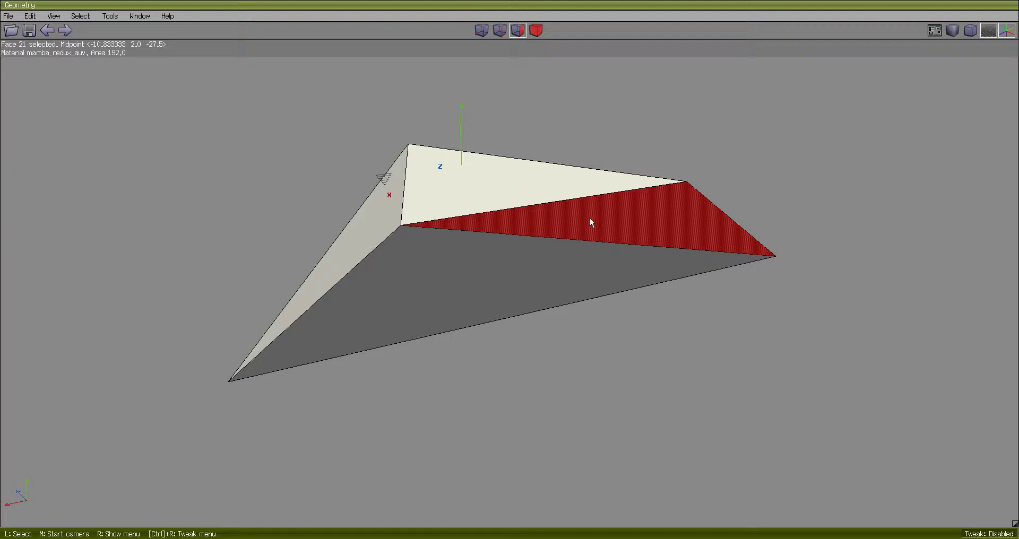
left_click(555, 264)
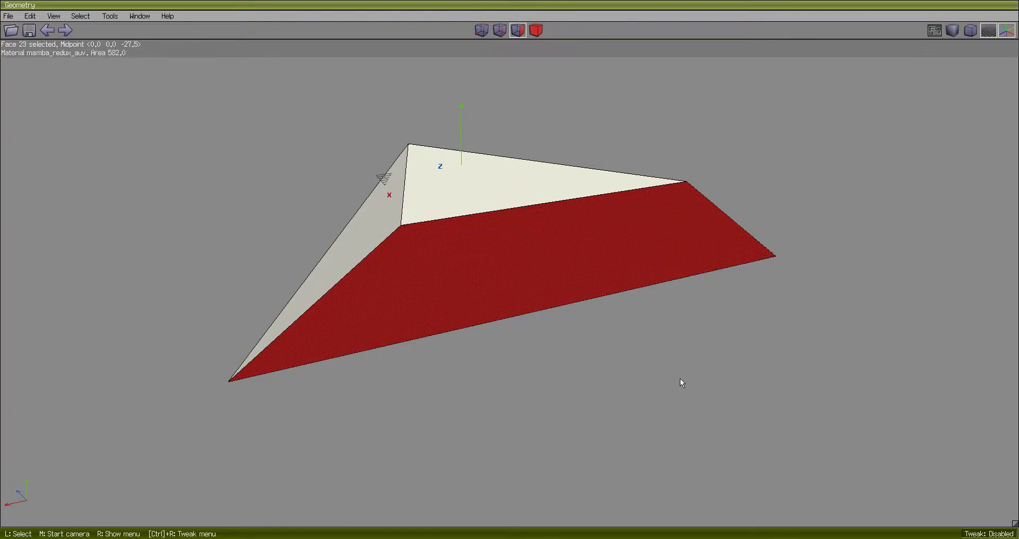
left_click(639, 355)
middle_click(638, 354)
left_click(638, 351)
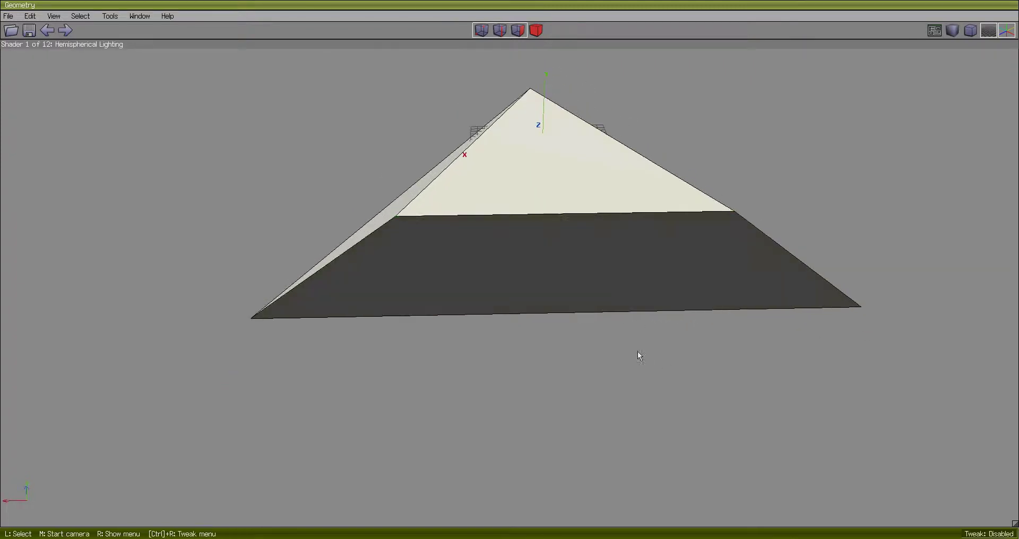
- Cut the middle and bottom front edges into six segments and connect the ten new points
key("2")
left_click(587, 216)
left_click(564, 313)
middle_click(572, 330)
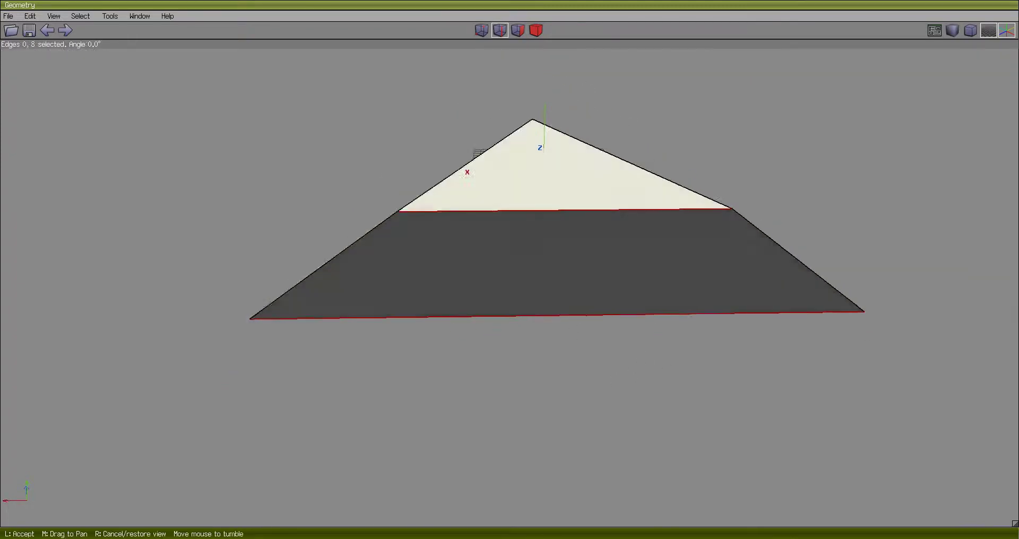
left_click(629, 373)
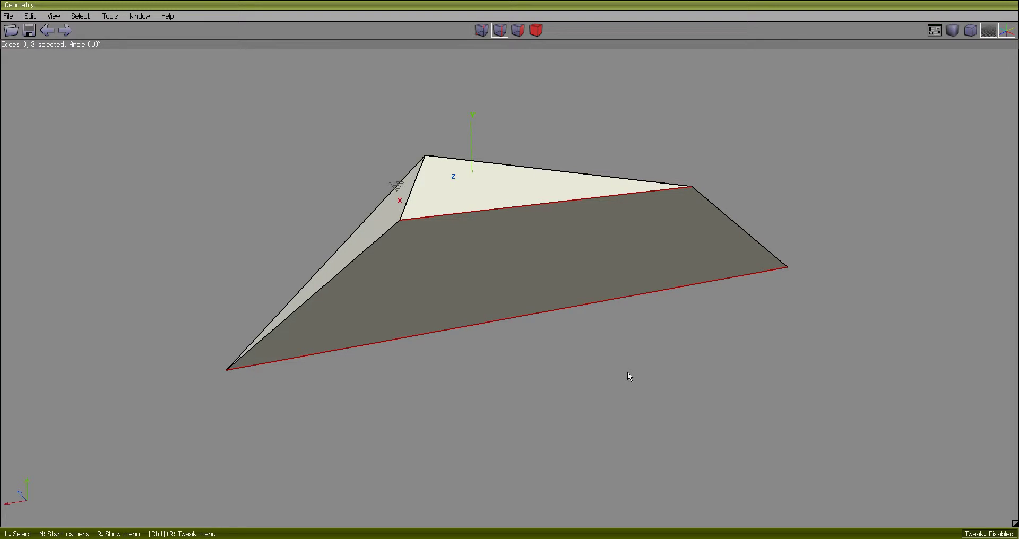
key("6")
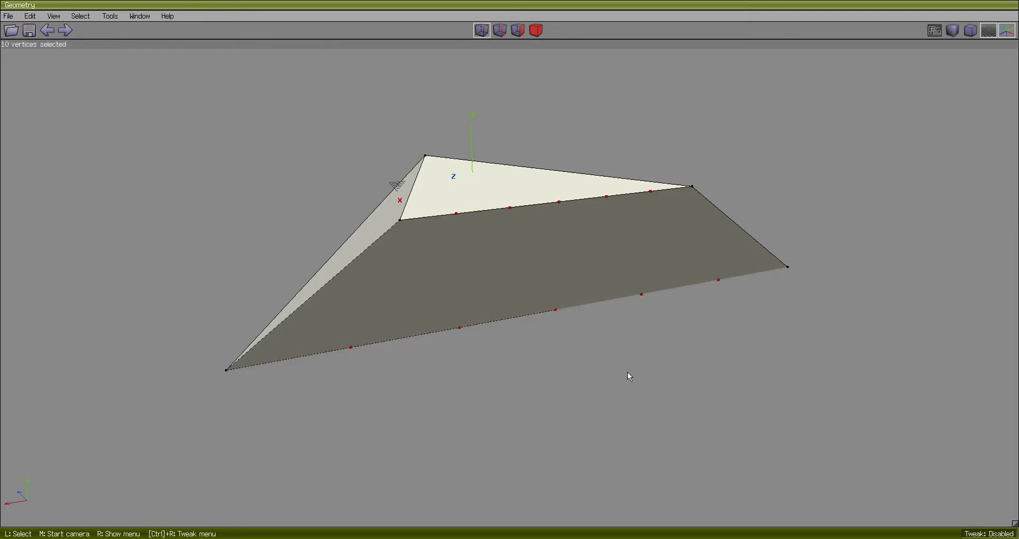
key("c")
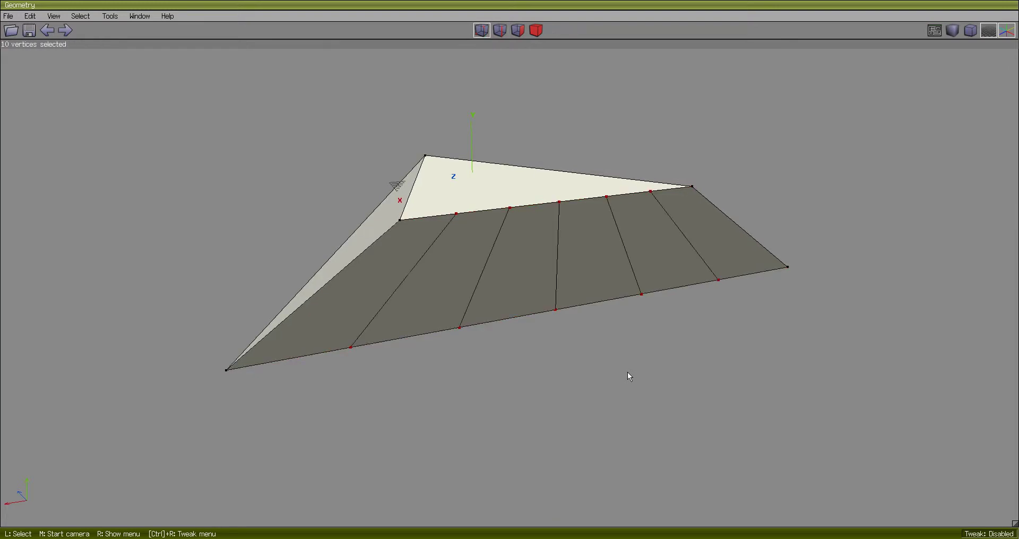
middle_click(628, 374)
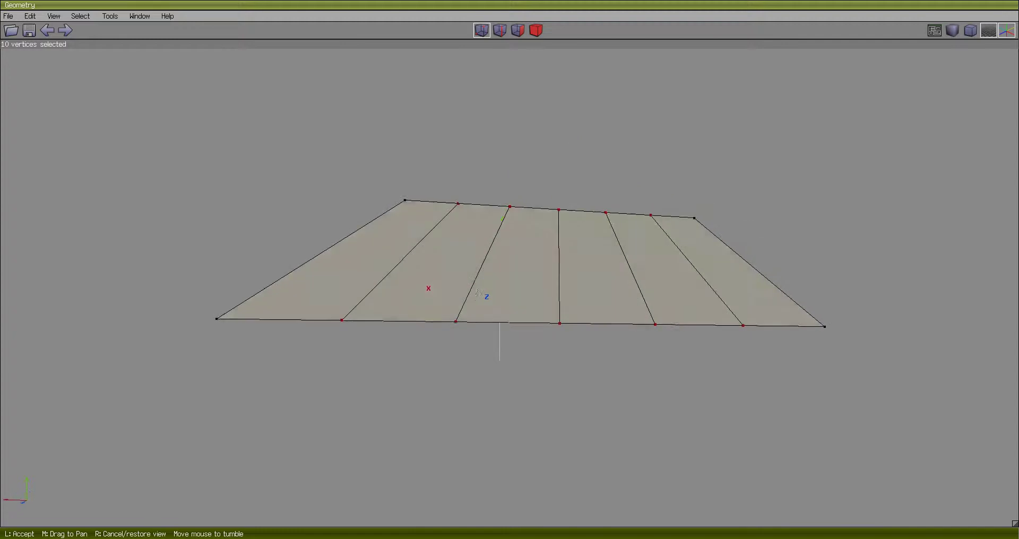
left_click(484, 295)
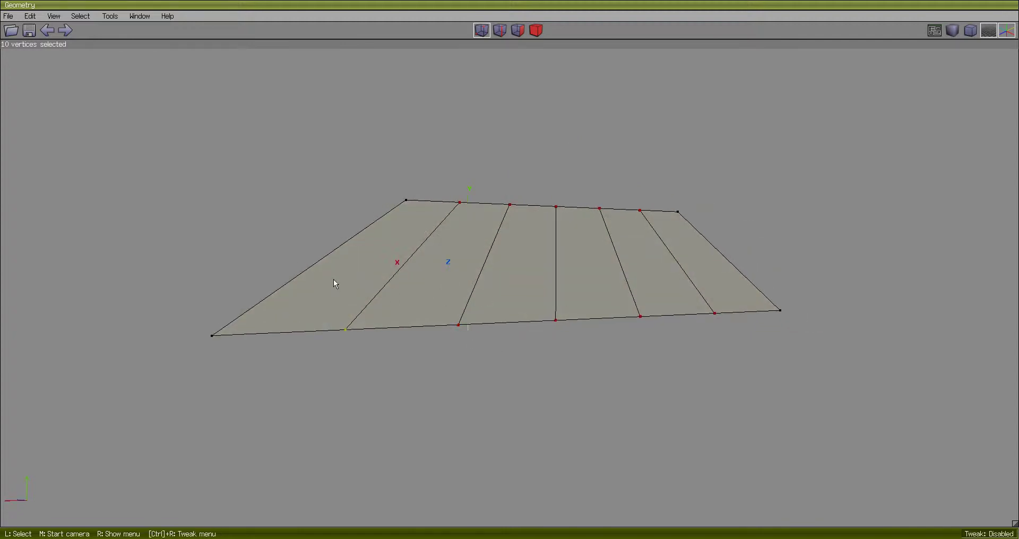
key("2")
key("3")
left_click(367, 285)
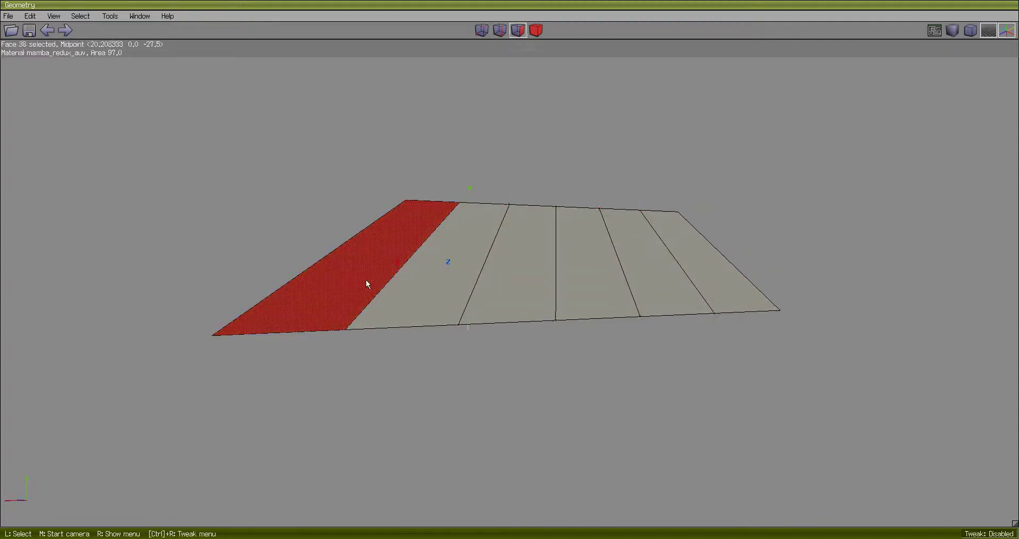
left_click(514, 278)
left_click(648, 270)
left_click(716, 269)
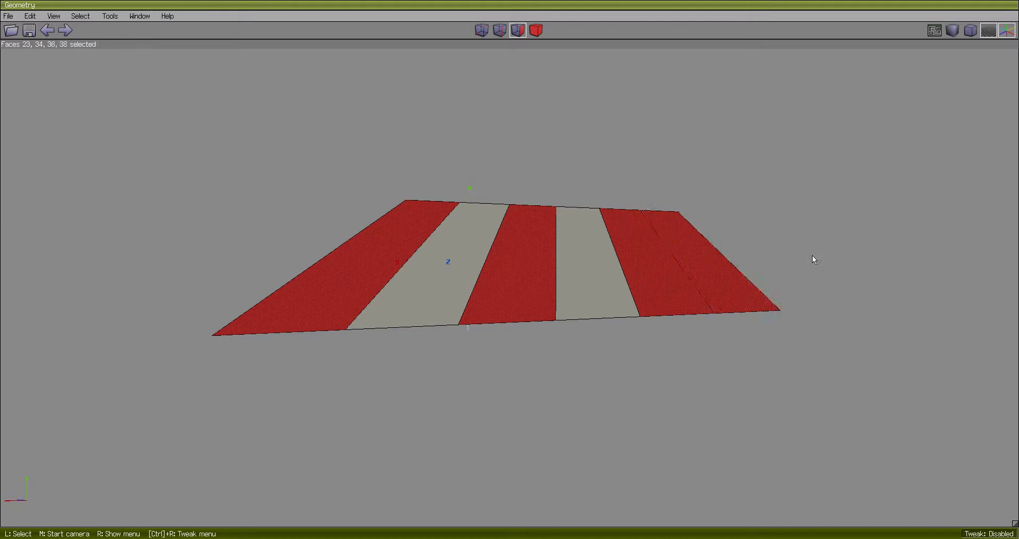
middle_click(812, 258)
left_click(738, 260)
right_click(738, 260)
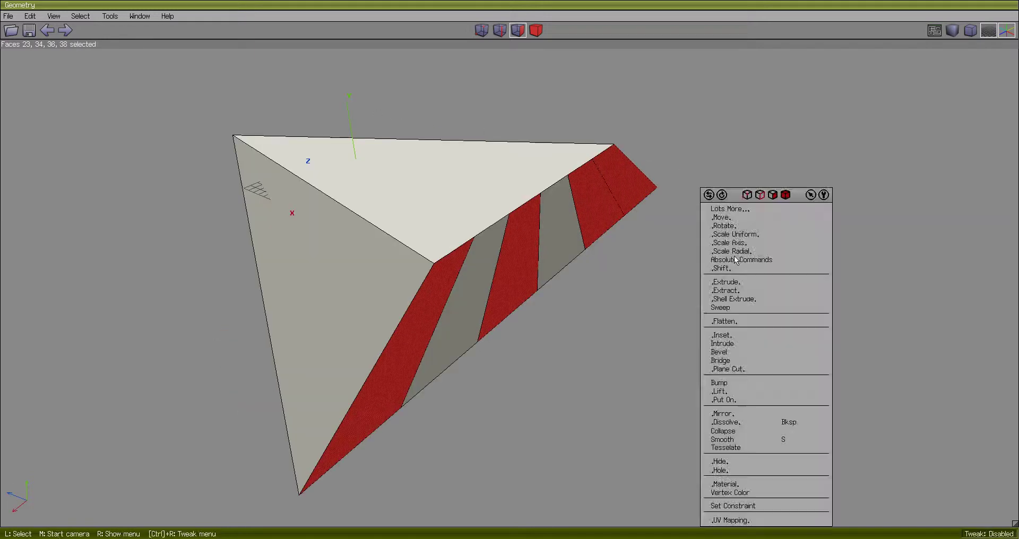
left_click(736, 287)
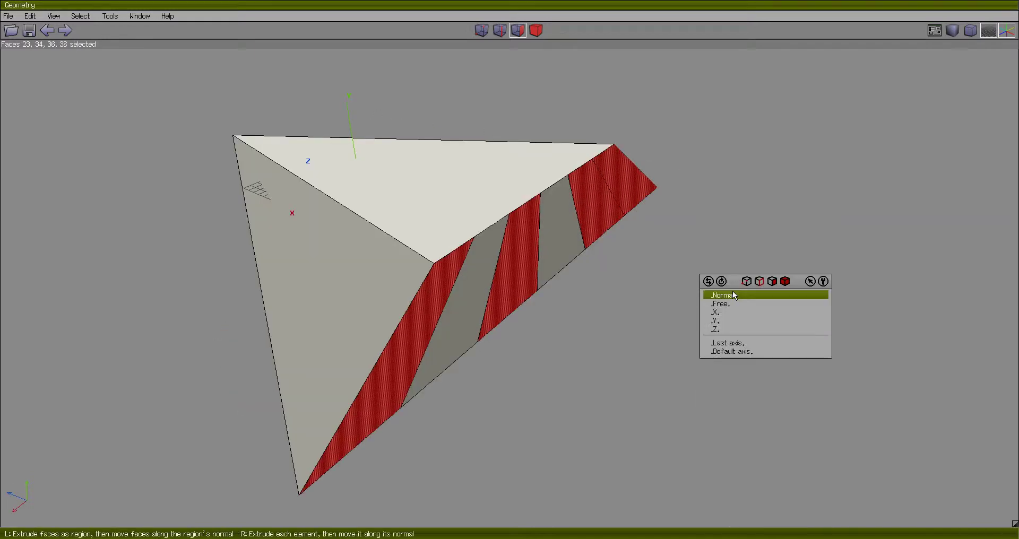
left_click(735, 290)
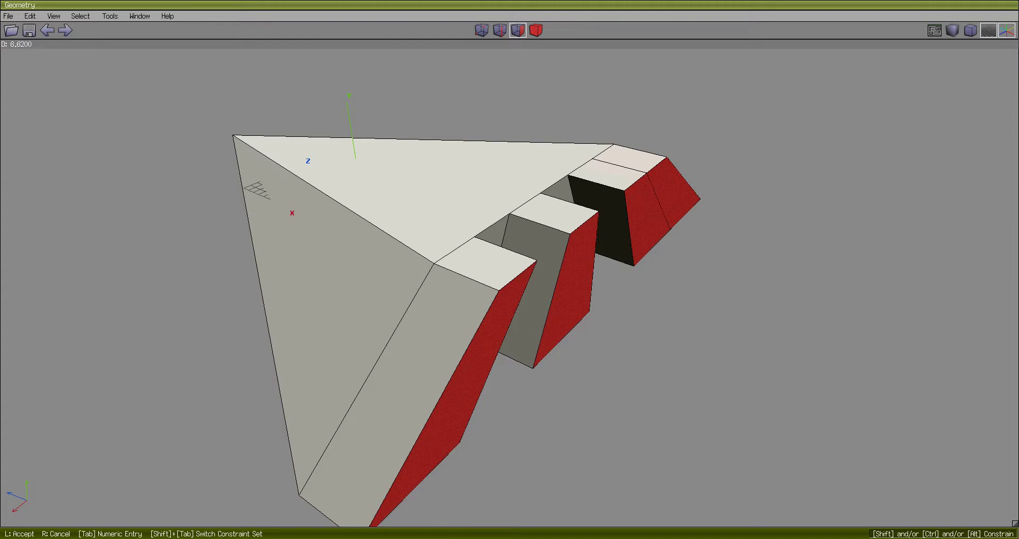
left_click(665, 271)
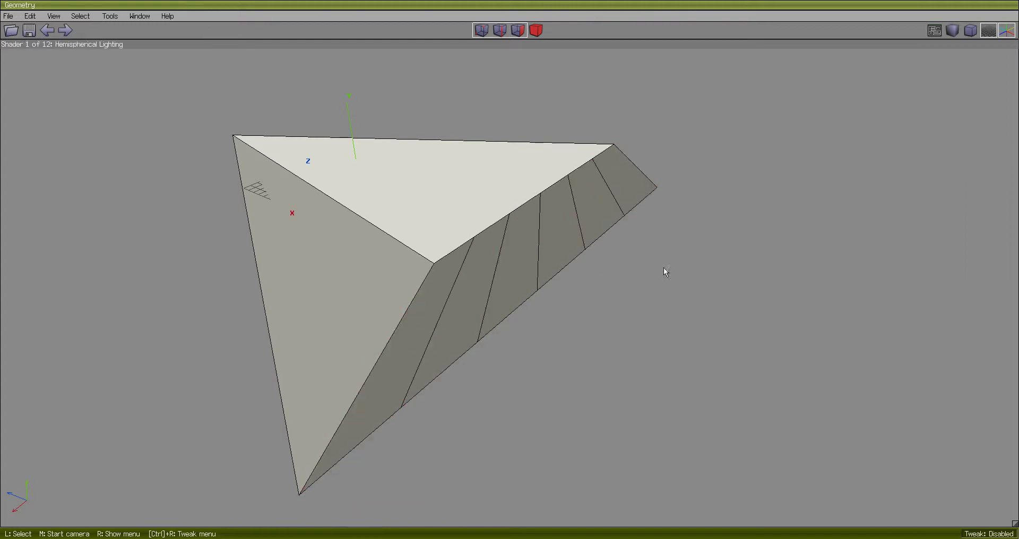
middle_click(624, 321)
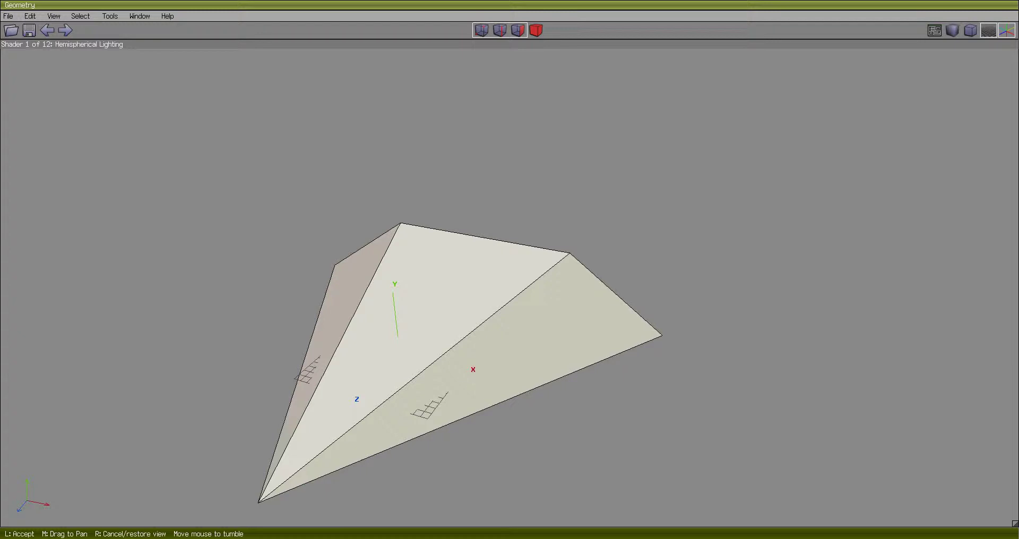
left_click(569, 329)
left_click(533, 350)
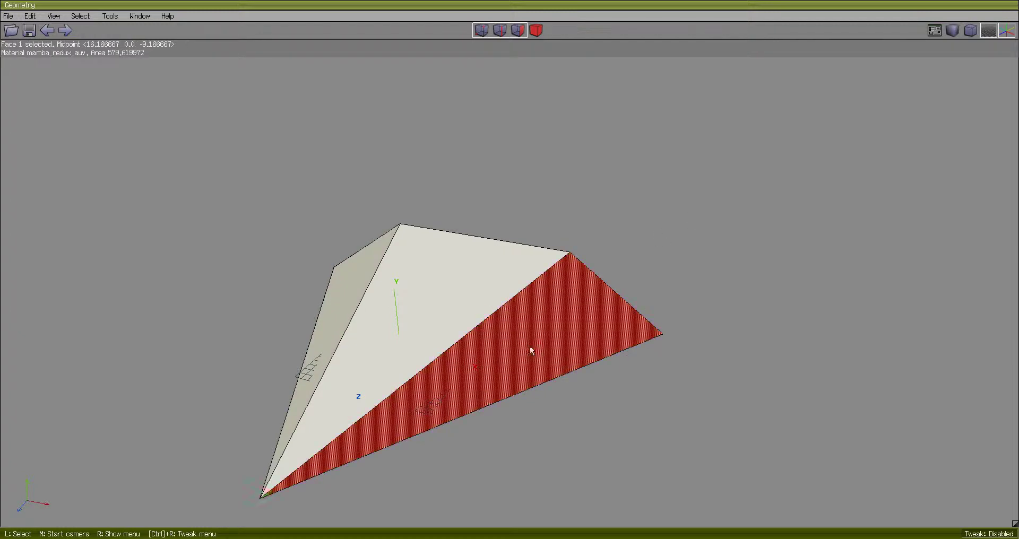
left_click(350, 314)
middle_click(708, 174)
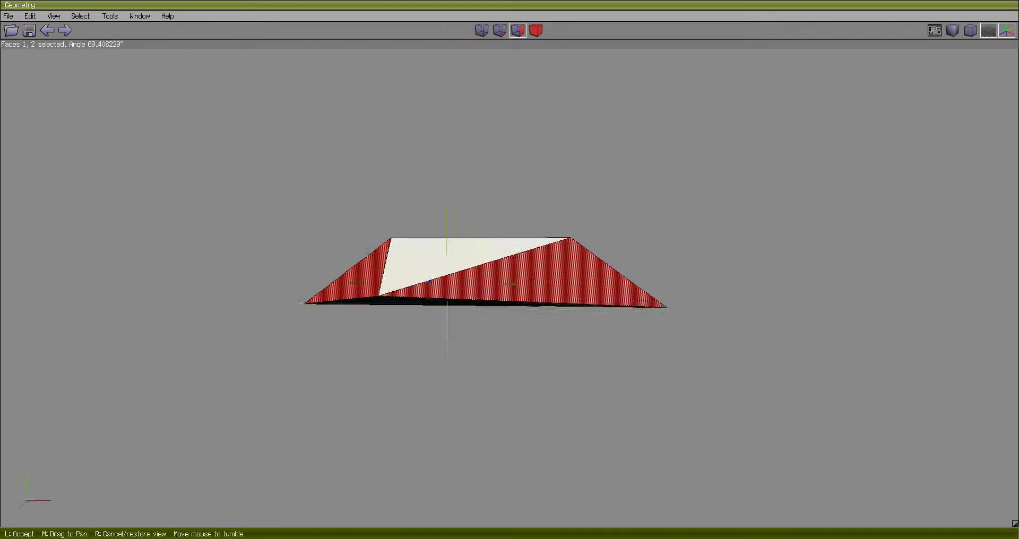
left_click(712, 177)
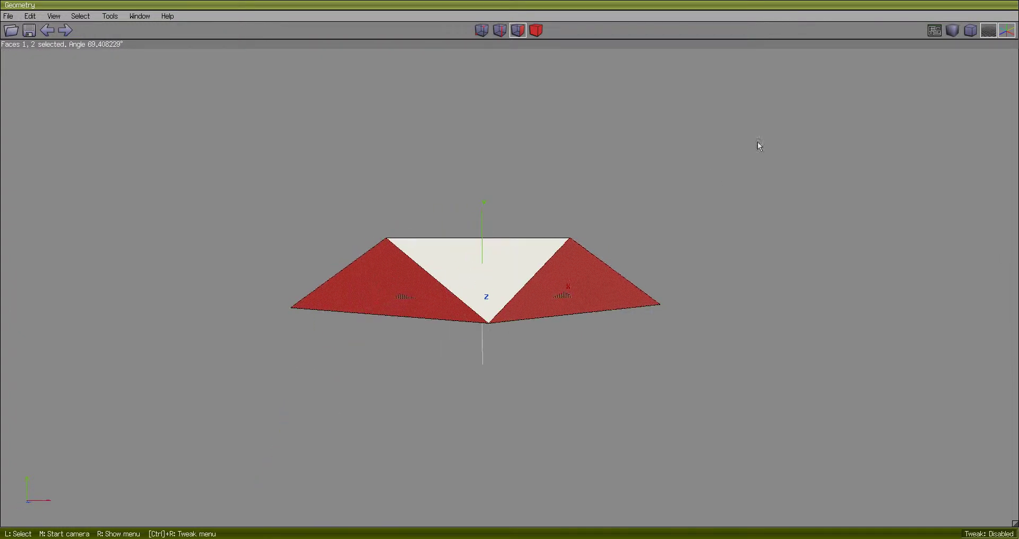
right_click(781, 132)
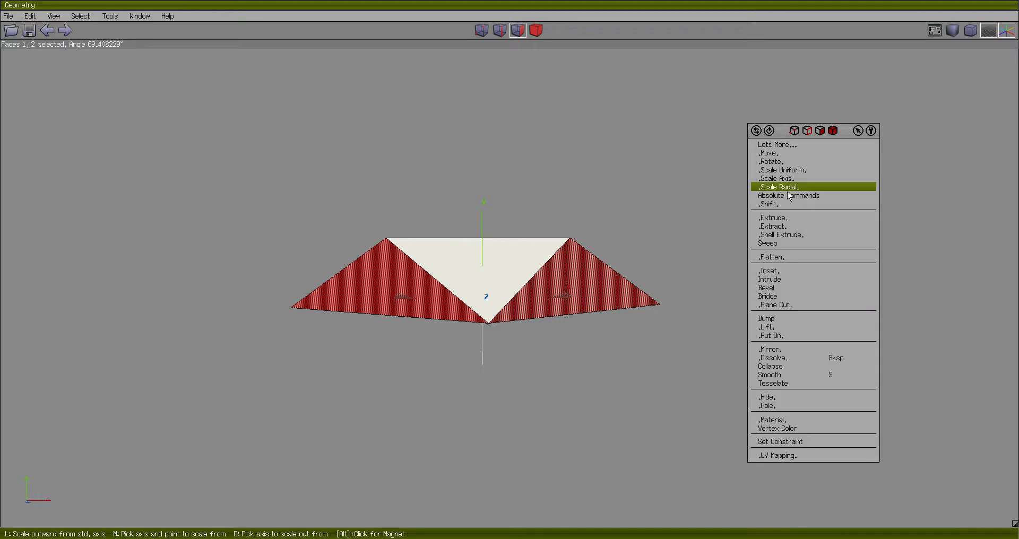
left_click(782, 218)
left_click(783, 229)
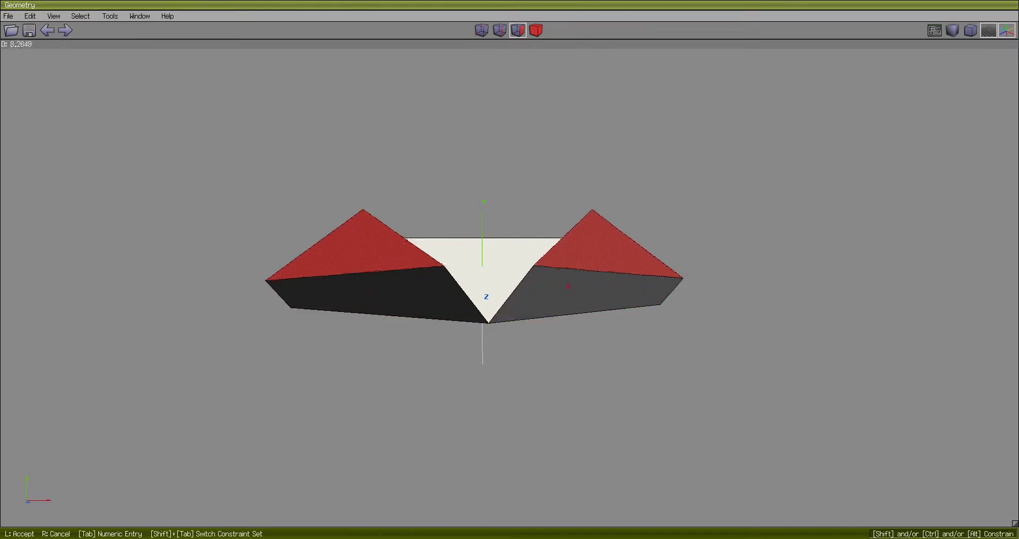
left_click(706, 257)
middle_click(706, 257)
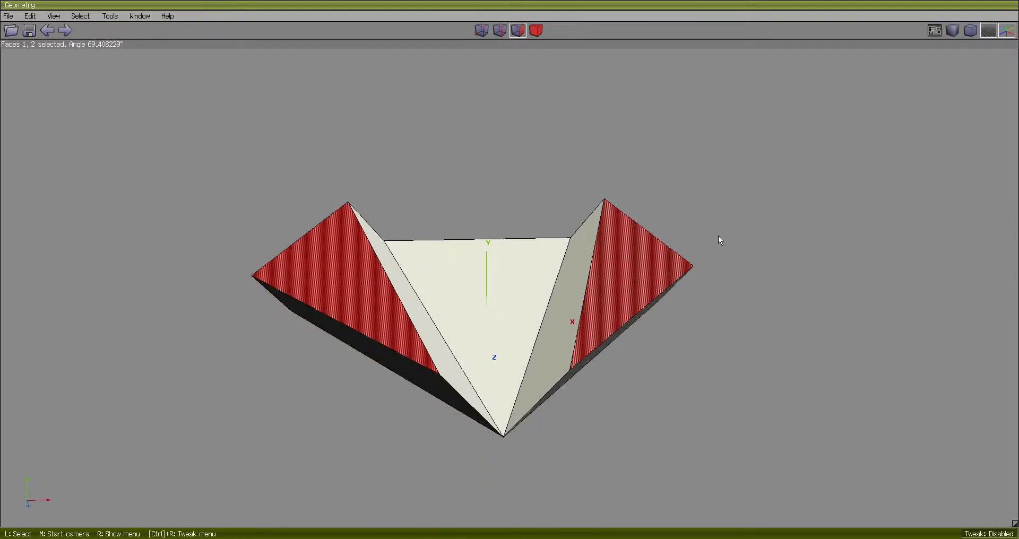
- Undo the outward extrusion and extrude the two side faces along Y by 10.7244
key("ctrl+z")
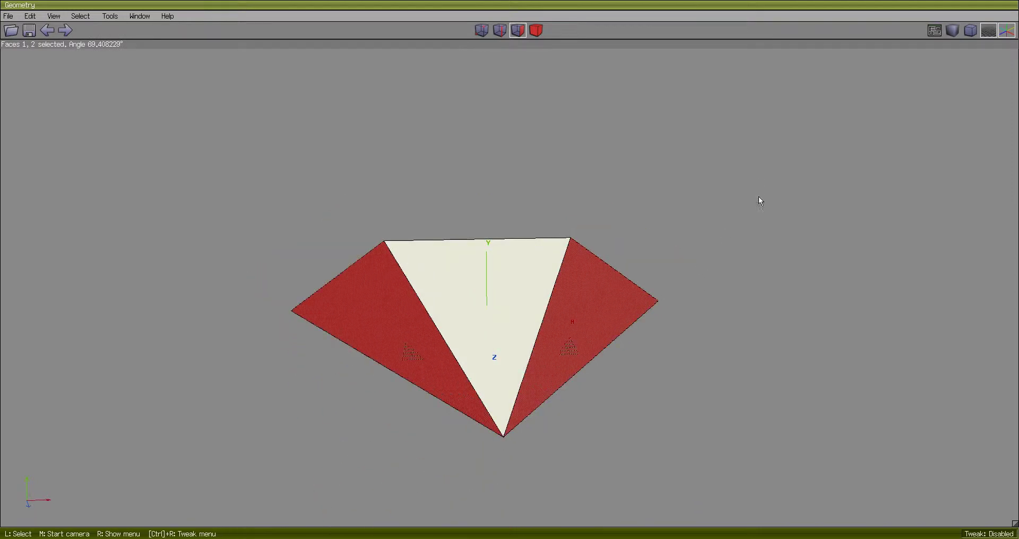
right_click(756, 182)
left_click(750, 251)
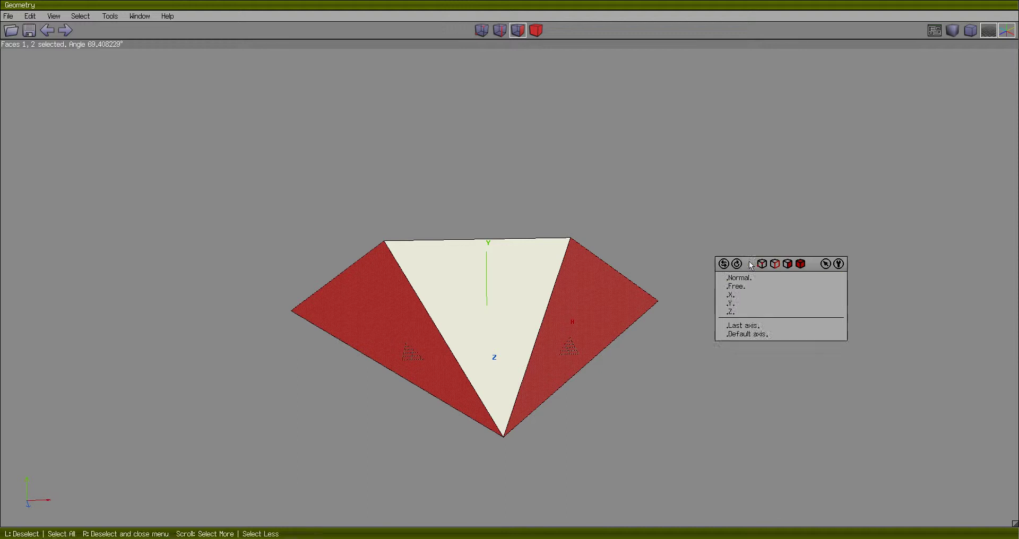
left_click(752, 305)
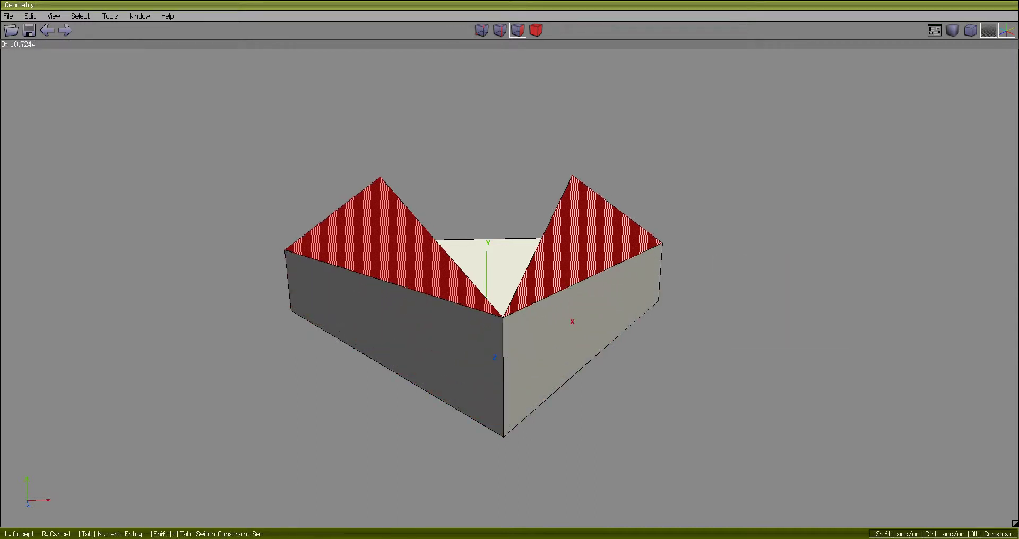
left_click(744, 286)
middle_click(743, 287)
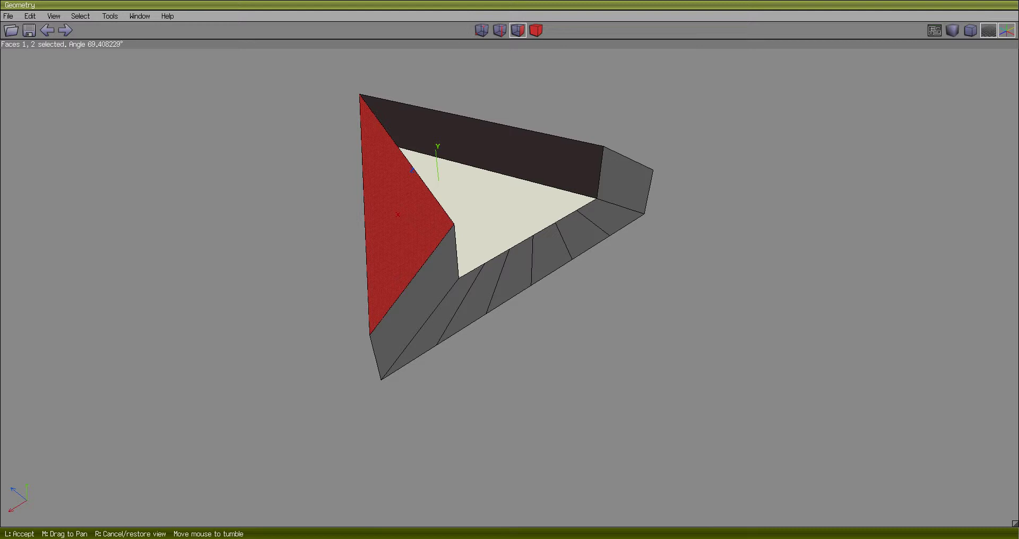
left_click(735, 272)
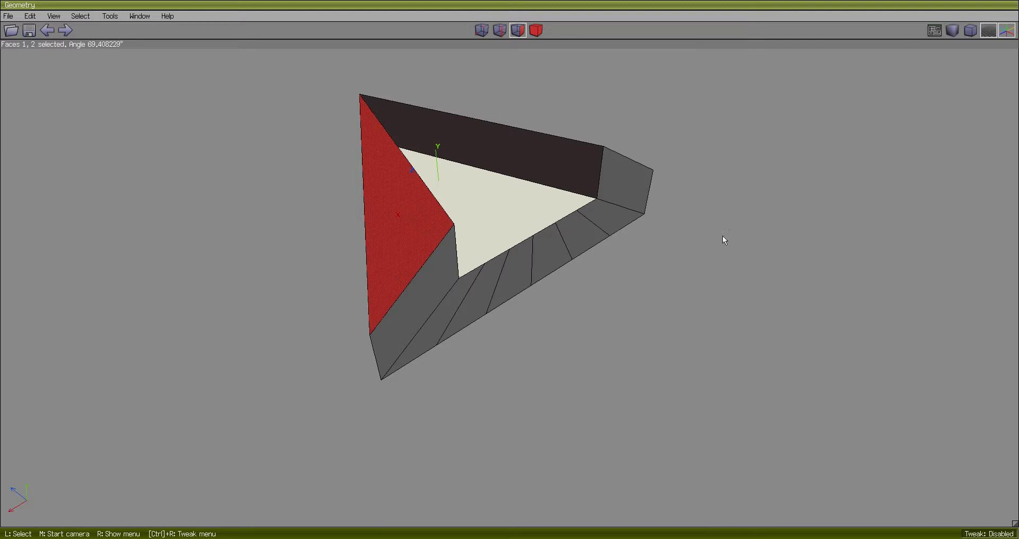
key("space")
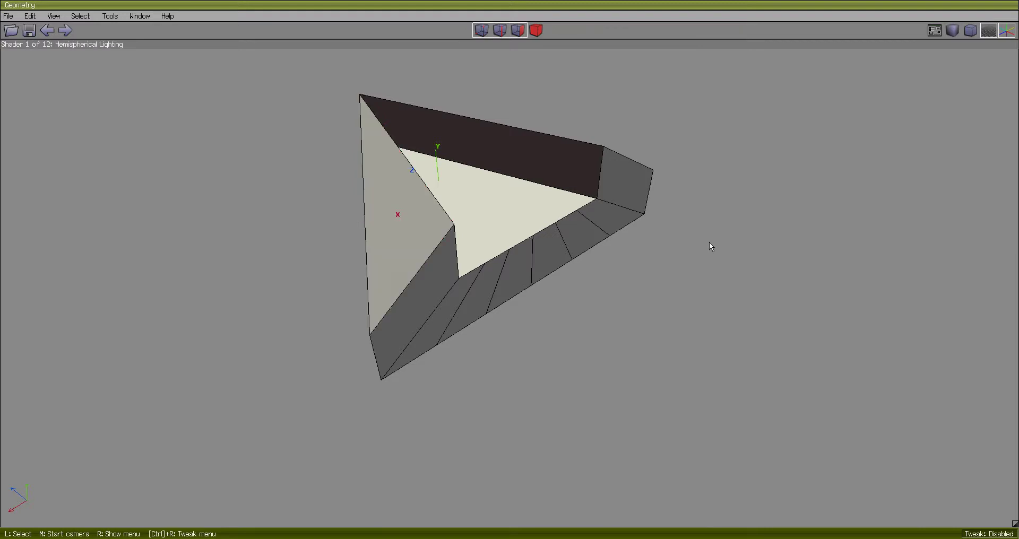
middle_click(709, 242)
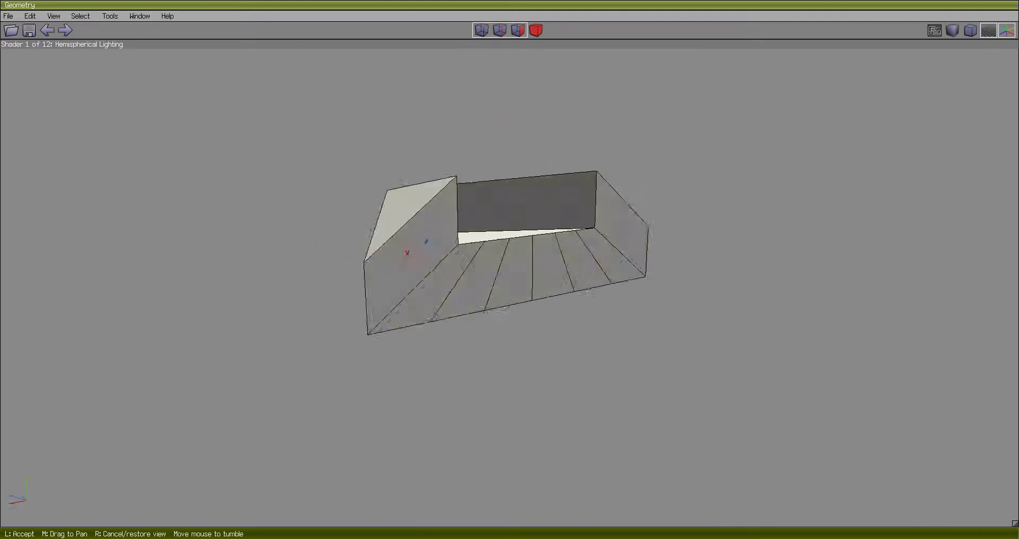
- Select both inner wall faces and try Bridge, dismissing the faces-must-not-be-neighbors message
left_click(711, 247)
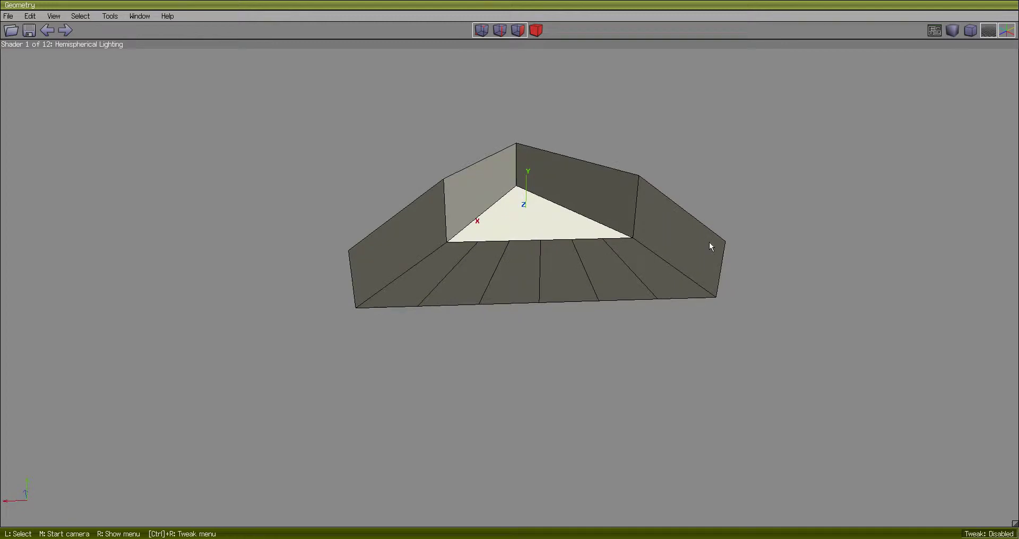
left_click(466, 202)
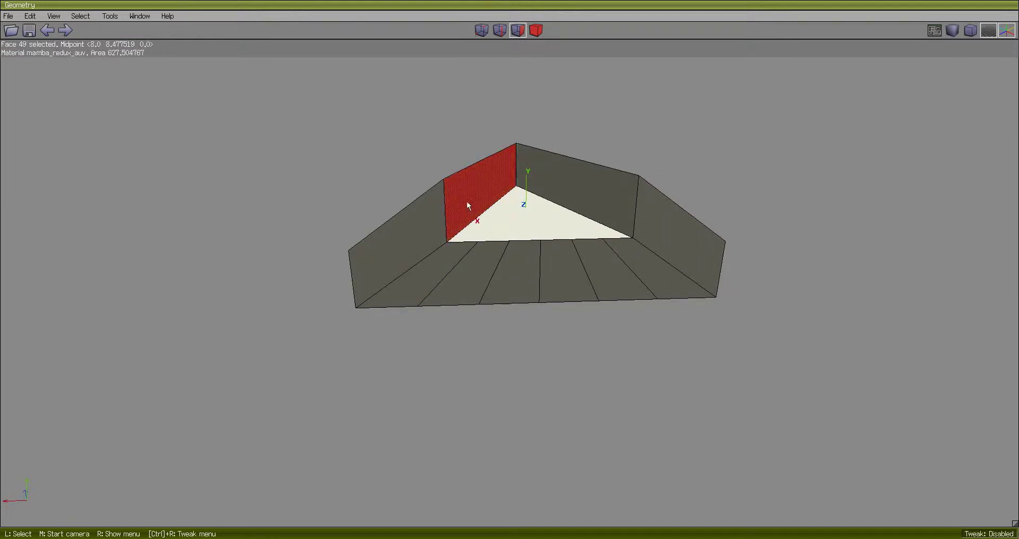
left_click(592, 203)
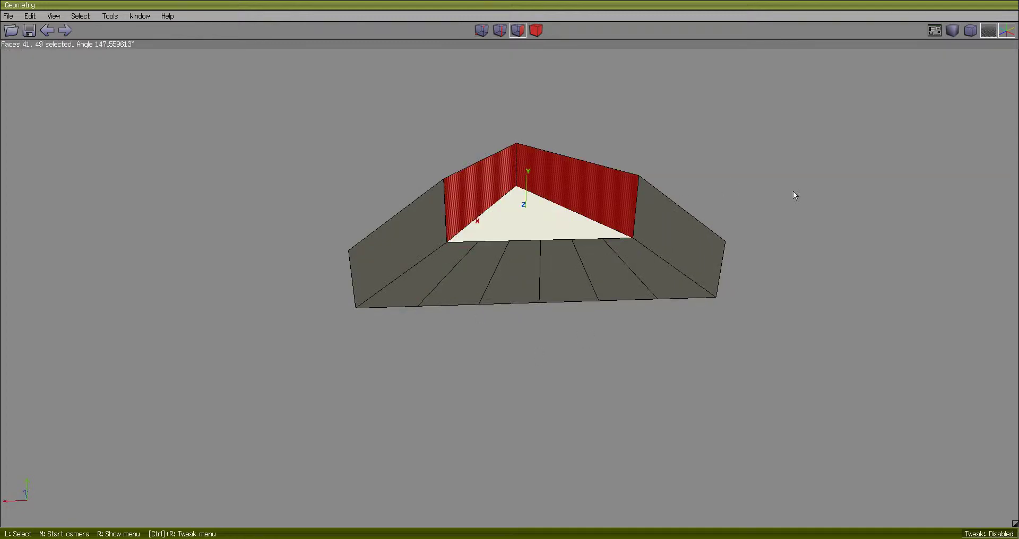
middle_click(807, 202)
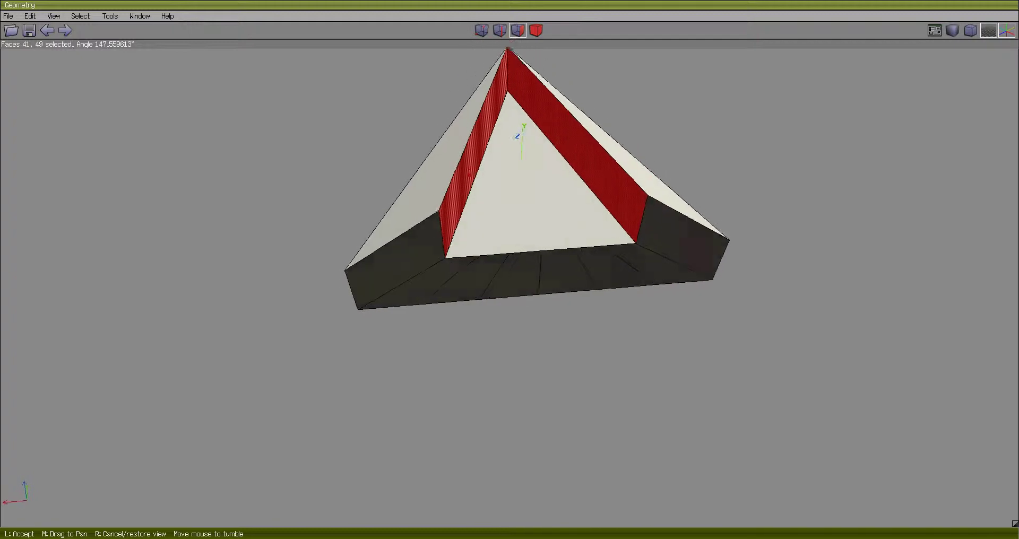
left_click(807, 202)
right_click(796, 145)
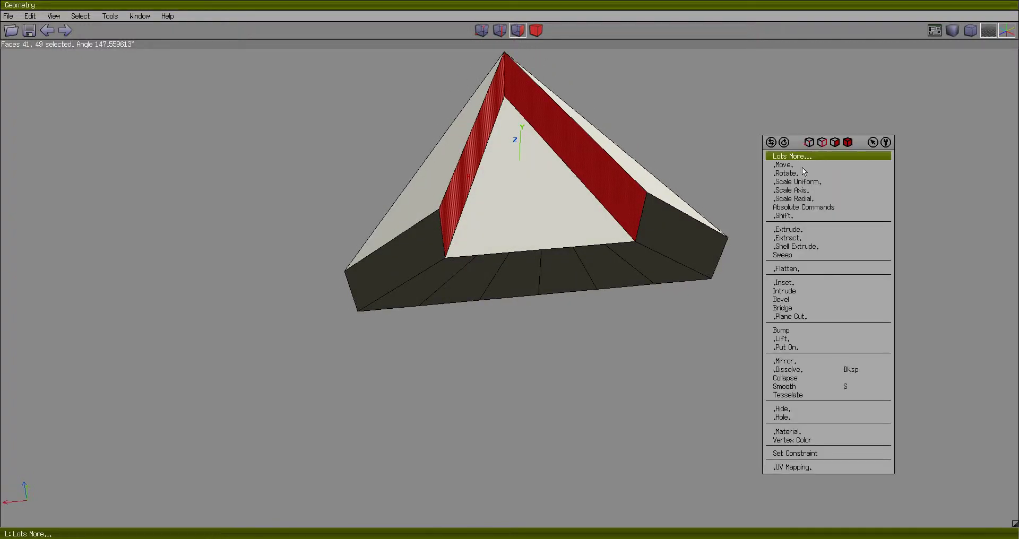
left_click(783, 313)
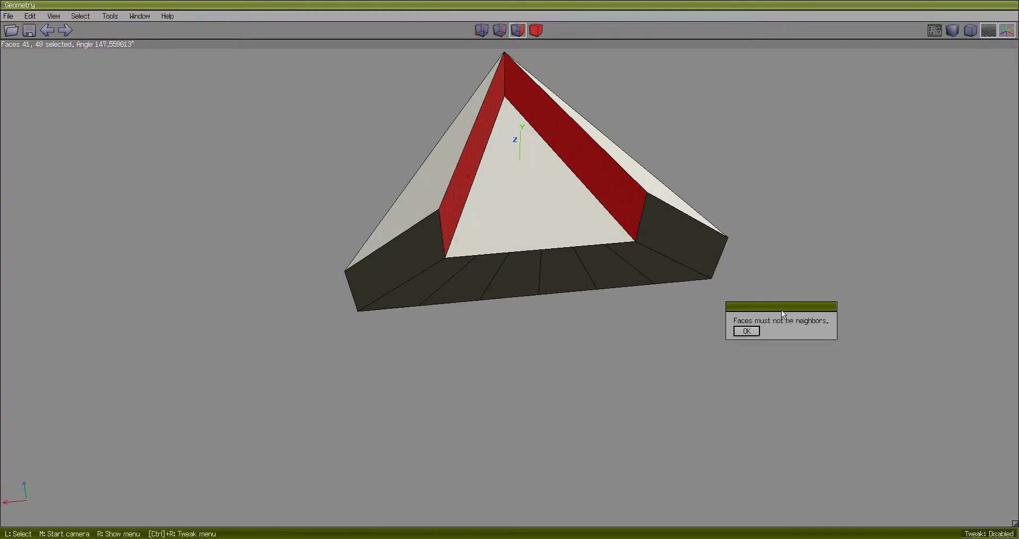
left_click(747, 333)
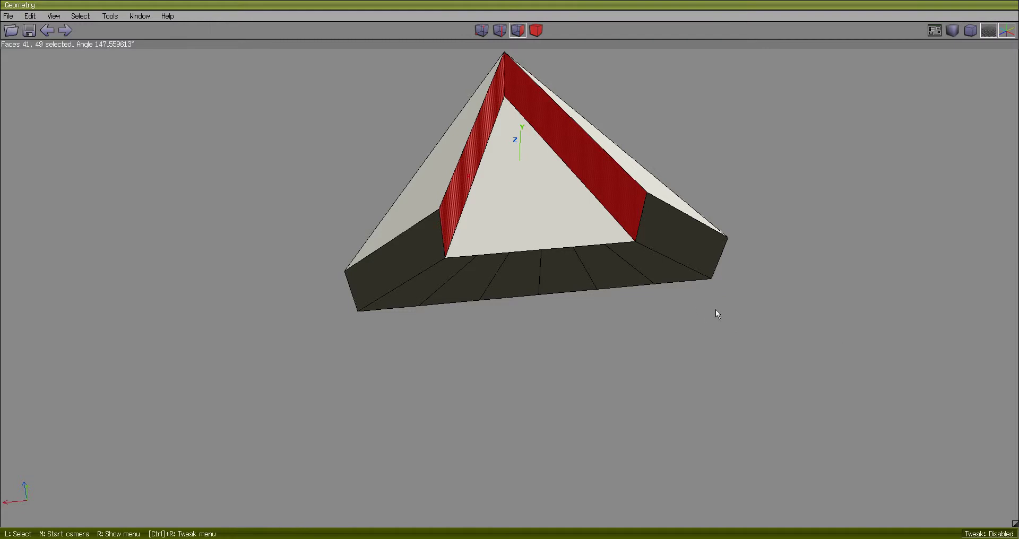
middle_click(717, 314)
left_click(719, 314)
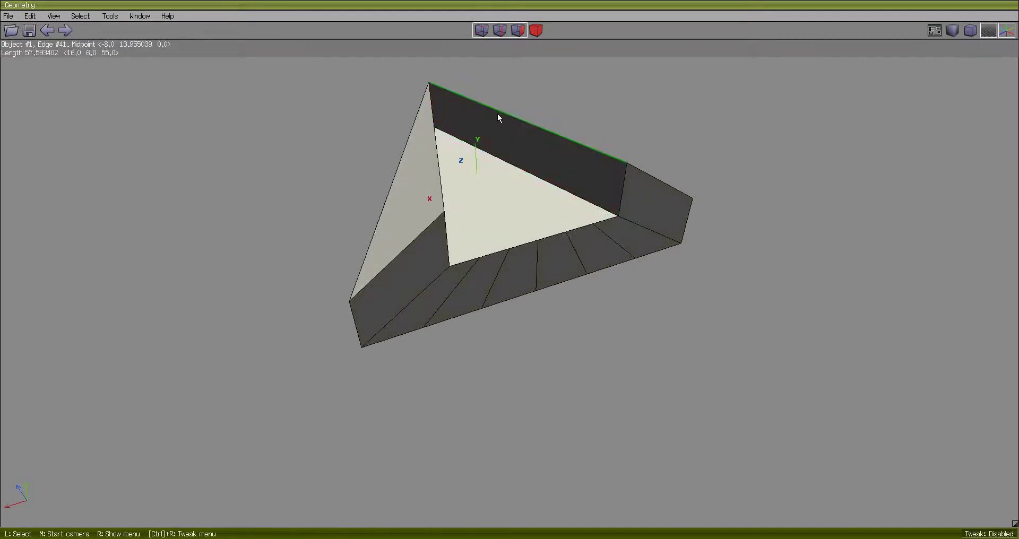
- Select the top and inner edges of both inner walls, four edges in all
left_click(498, 113)
left_click(437, 160)
left_click(505, 162)
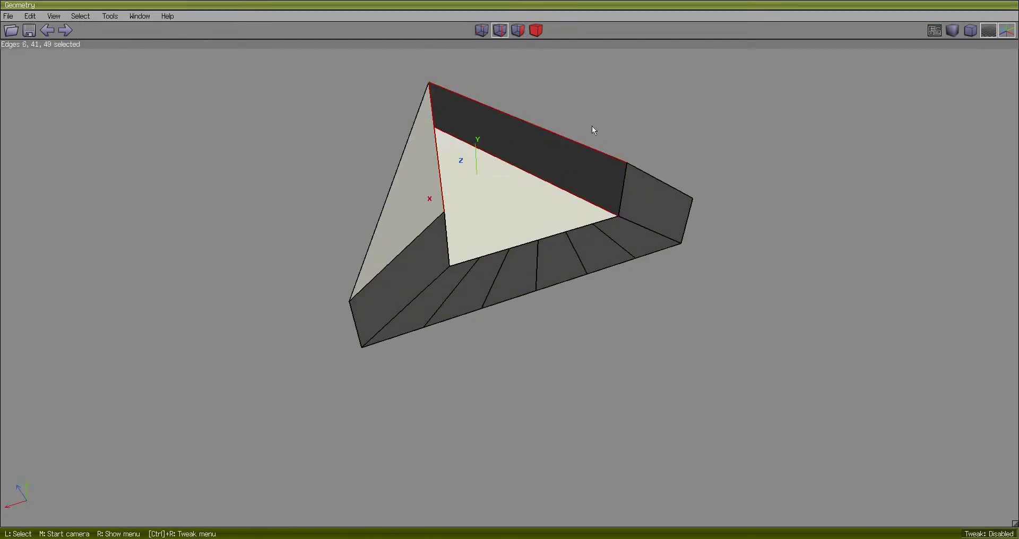
middle_click(591, 130)
left_click(562, 176)
left_click(554, 207)
middle_click(555, 207)
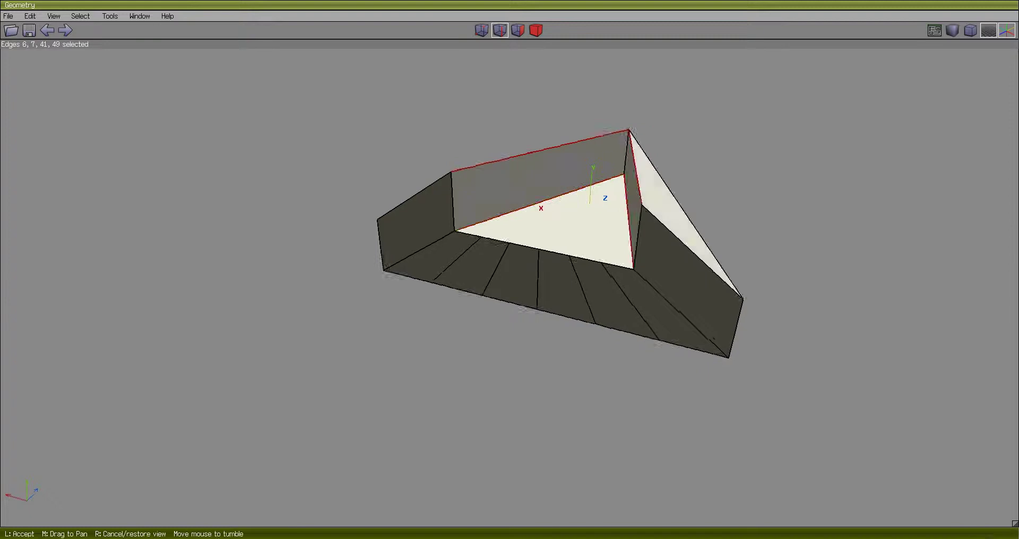
left_click(728, 153)
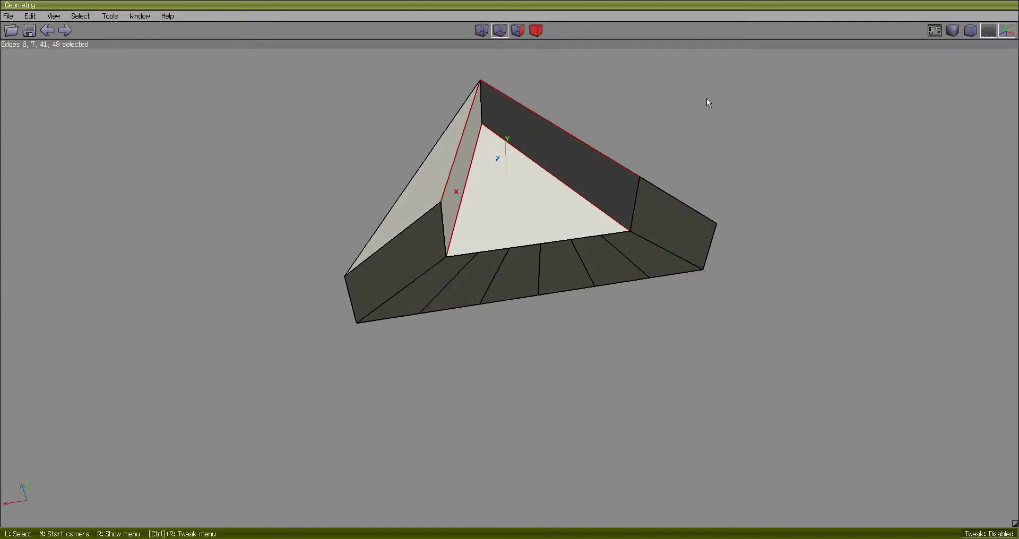
- Cut the four selected edges in 2 and connect the new midpoint vertices
key("2")
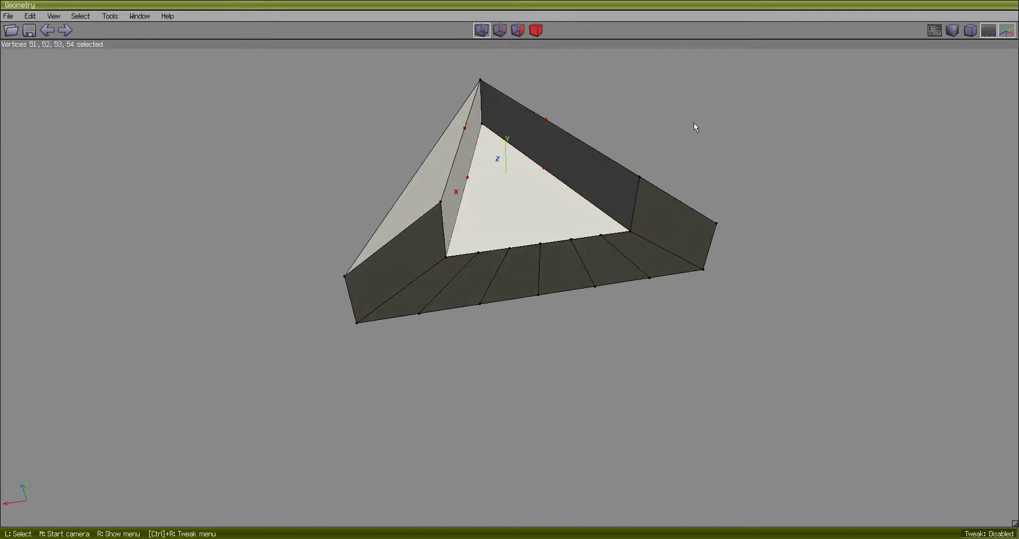
key("c")
middle_click(689, 121)
left_click(520, 204)
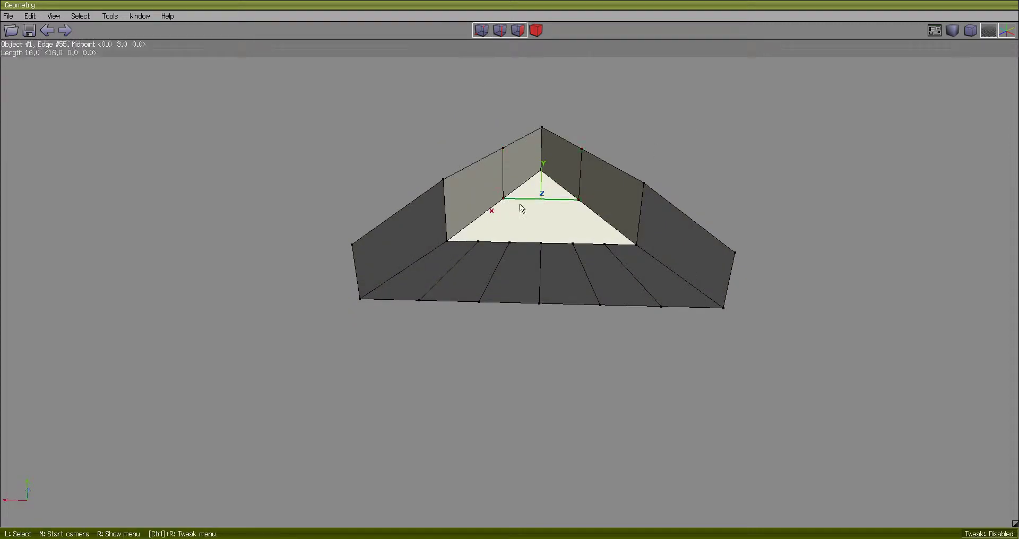
- Select the left and right inner wall faces and bridge them together
left_click(471, 203)
left_click(614, 191)
middle_click(613, 191)
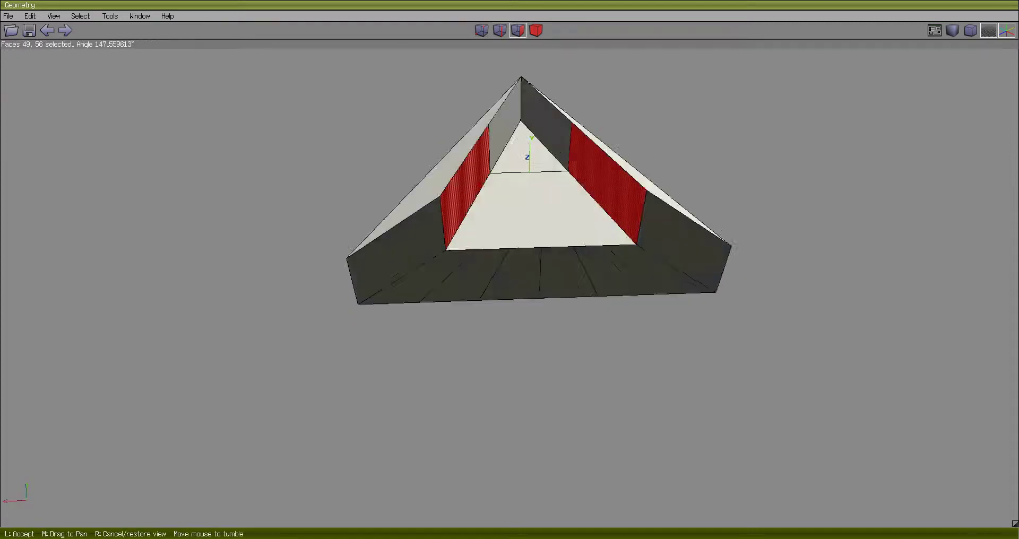
left_click(805, 146)
right_click(805, 145)
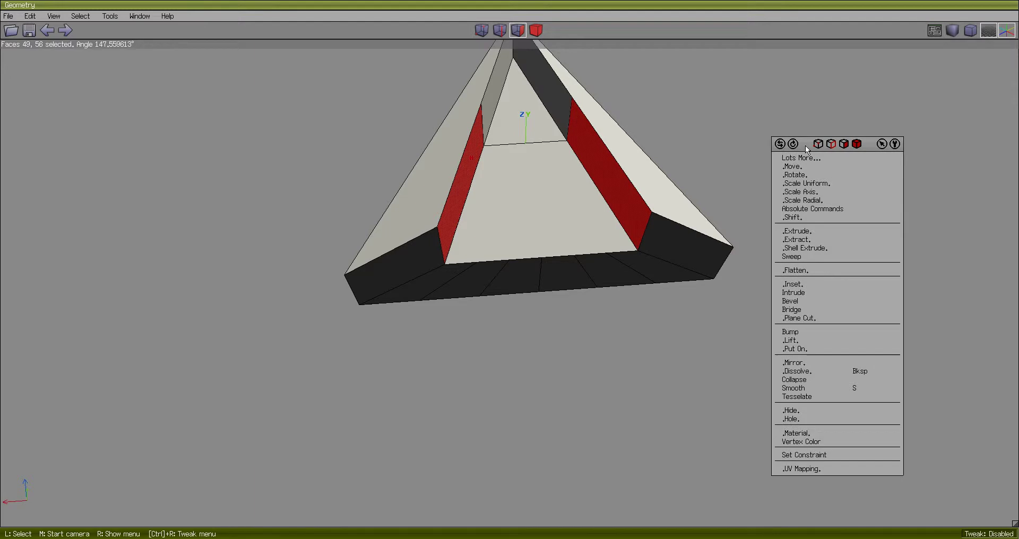
left_click(804, 310)
middle_click(768, 198)
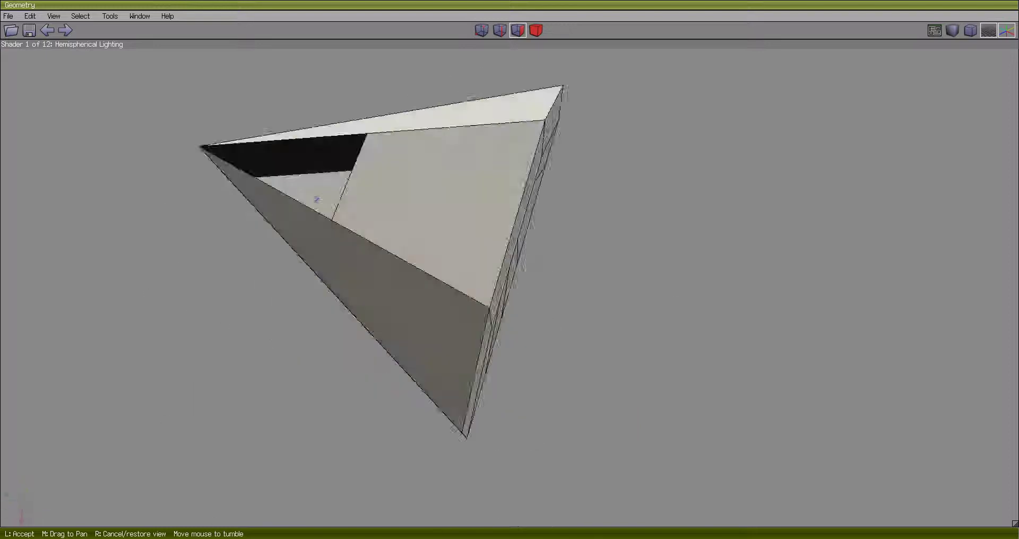
left_click(769, 201)
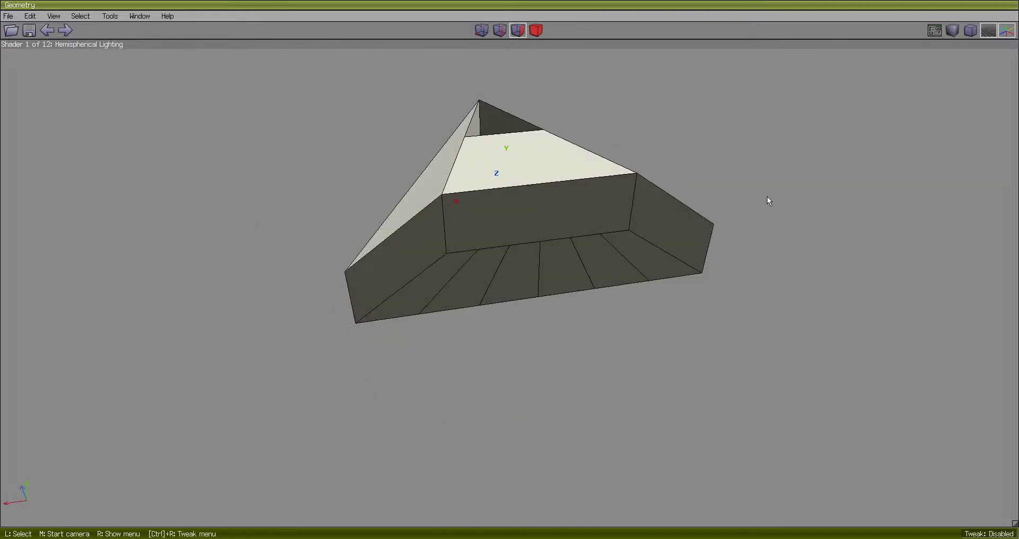
middle_click(767, 197)
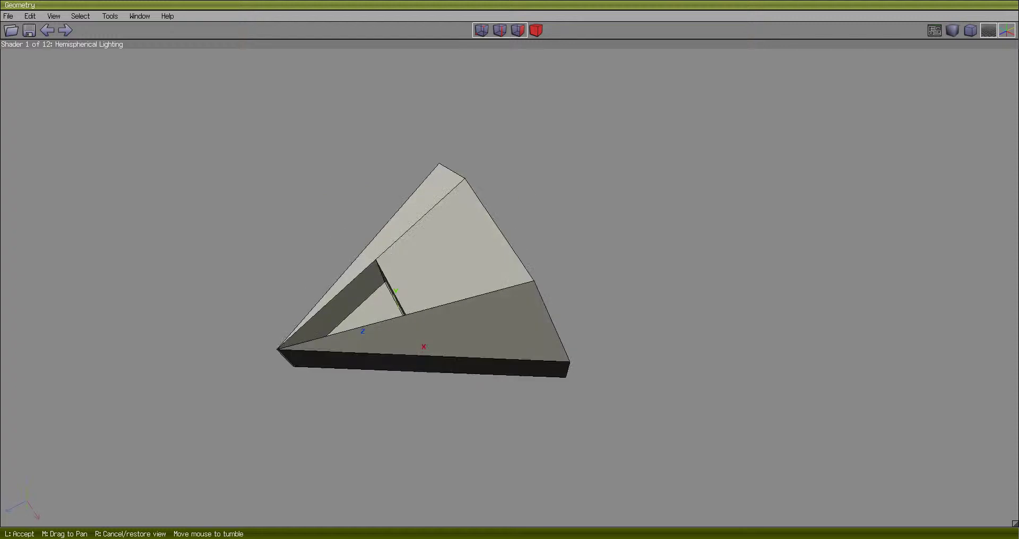
left_click(733, 201)
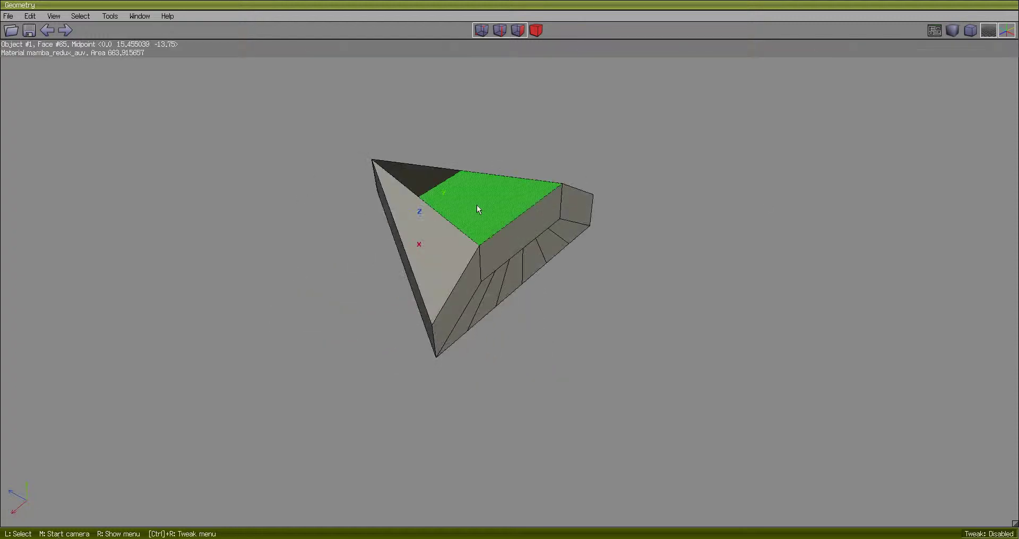
scroll(483, 214, "up", 3)
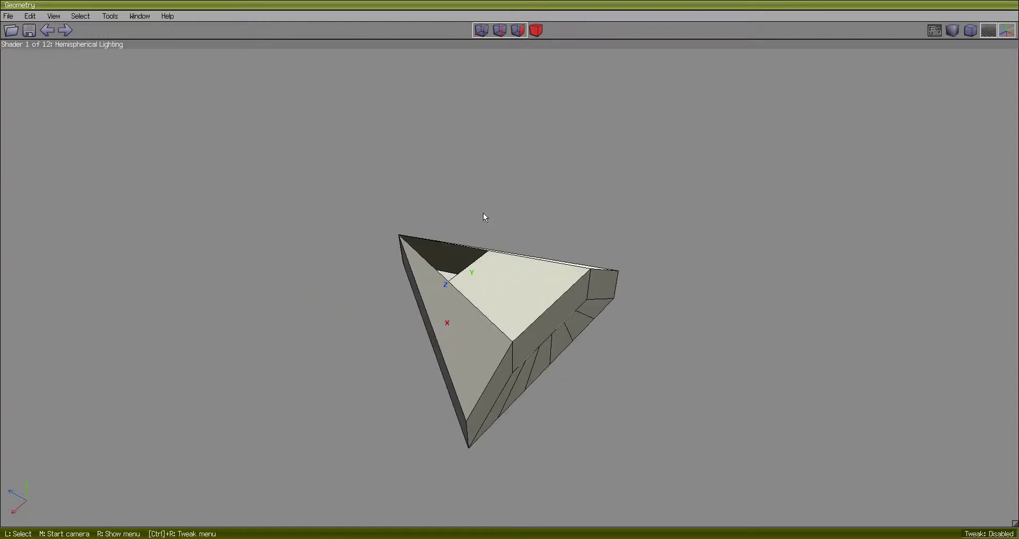
left_click(508, 298)
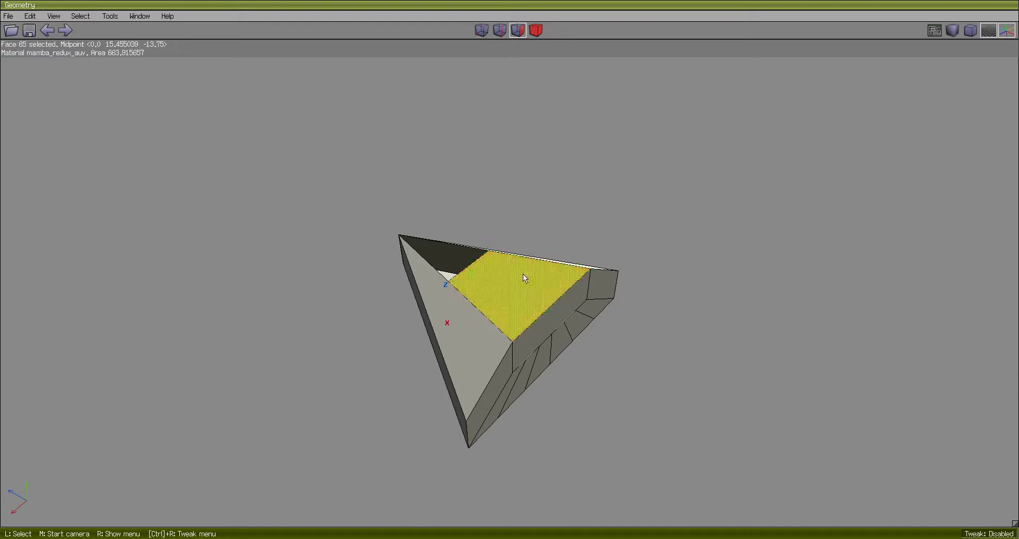
scroll(562, 217, "up", 2)
scroll(564, 219, "up", 5)
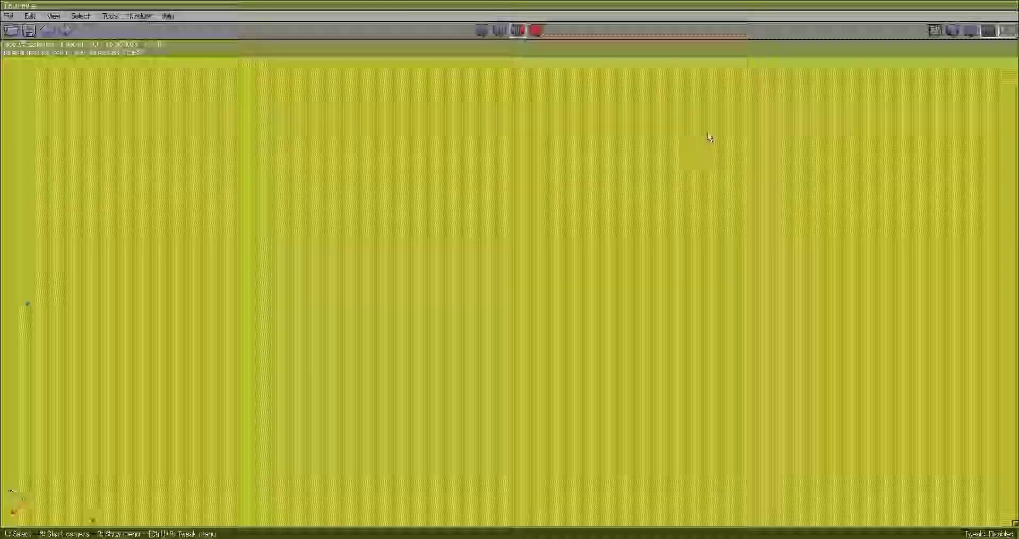
middle_click(710, 137)
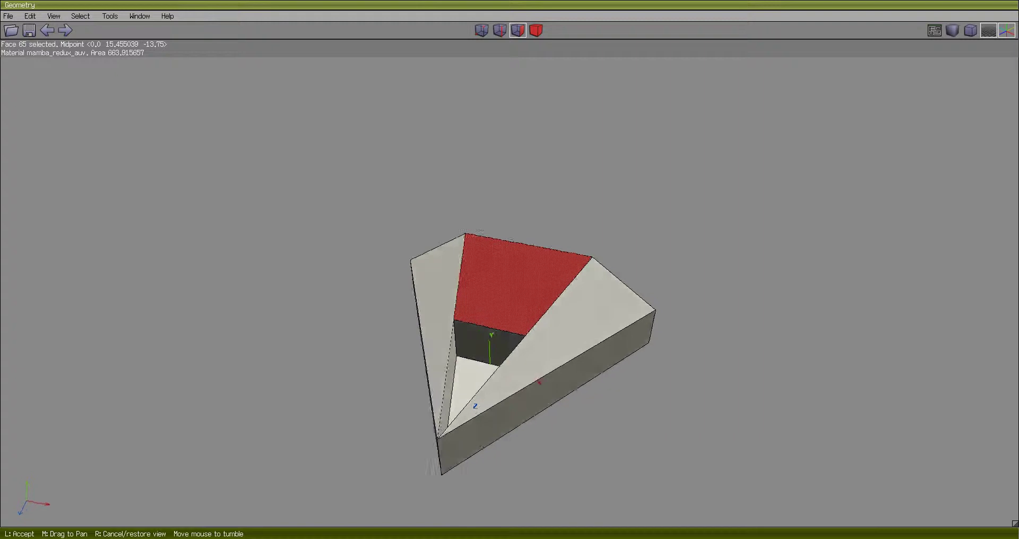
- Delete the small middle face (face 59) from the top-down view
left_click(699, 140)
key("space")
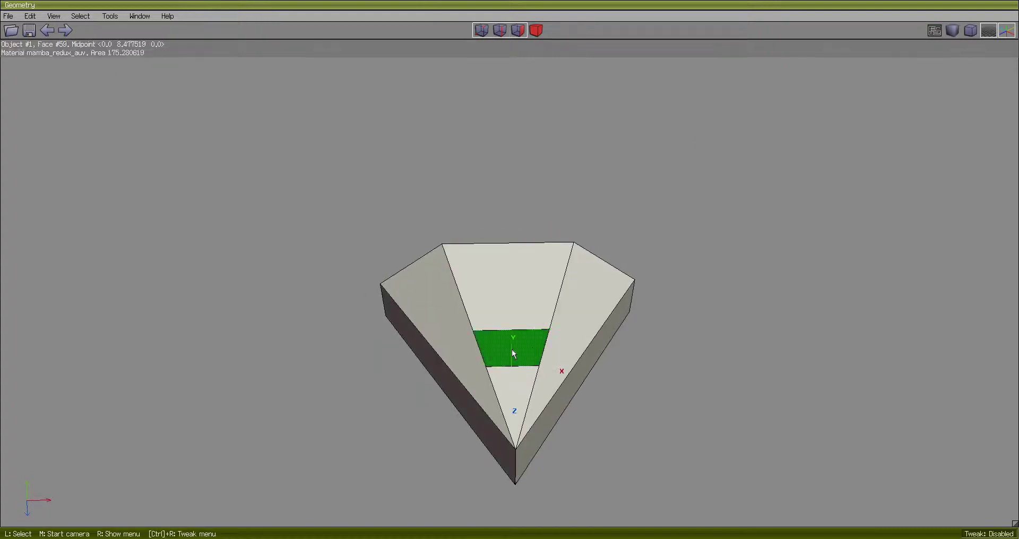
left_click(513, 351)
right_click(721, 140)
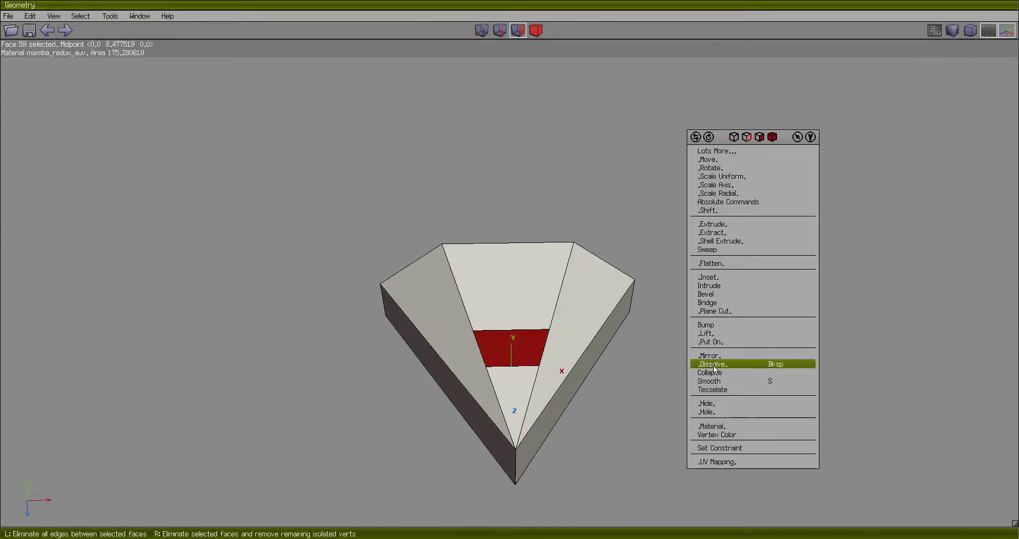
left_click(714, 412)
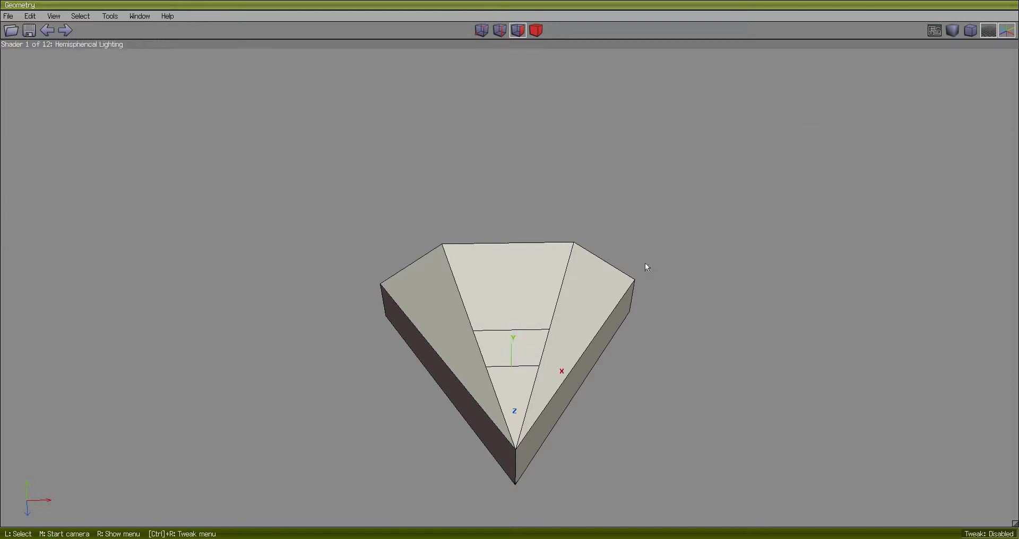
- Turn the wedge's front face into a hole so the tunnel opens at the front
middle_click(646, 264)
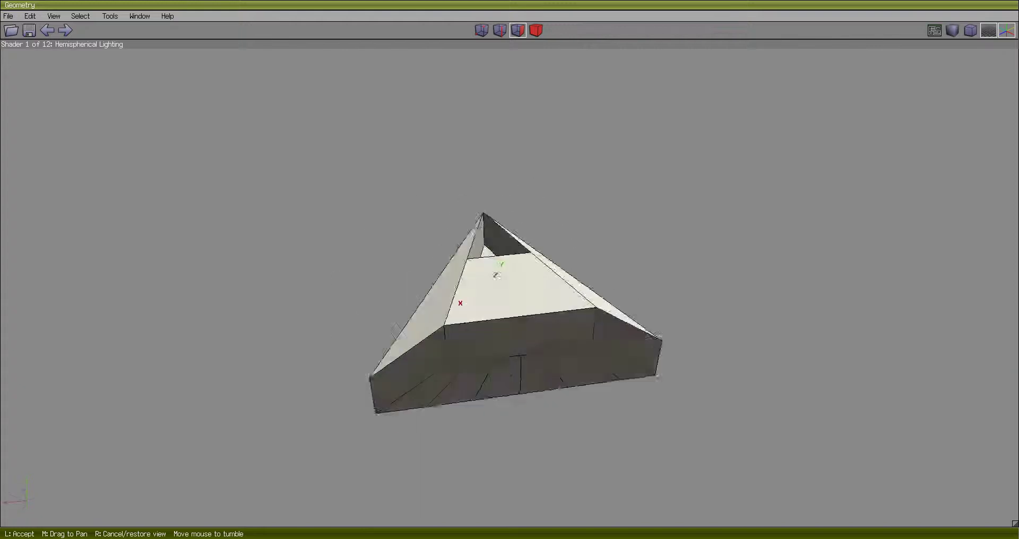
left_click(619, 273)
left_click(525, 330)
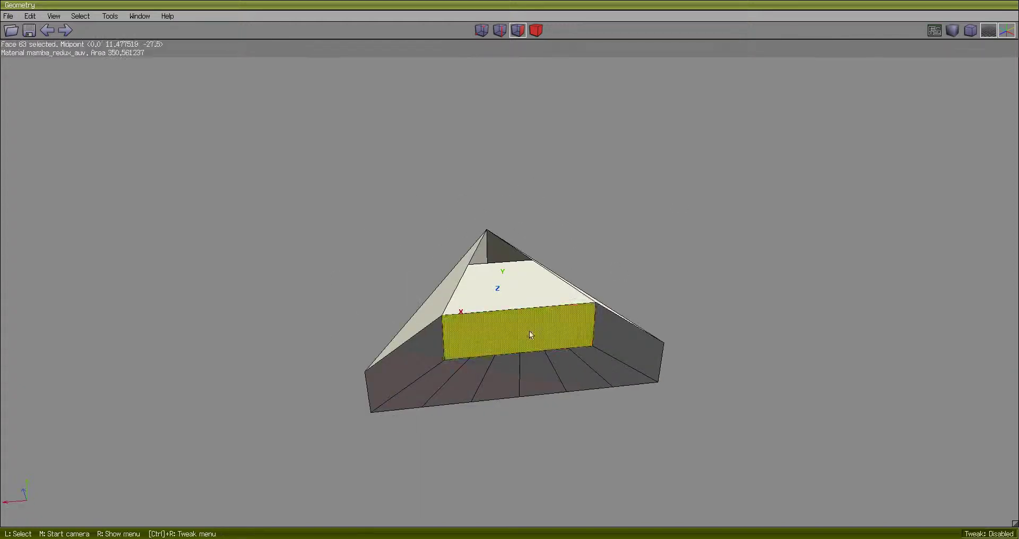
right_click(696, 182)
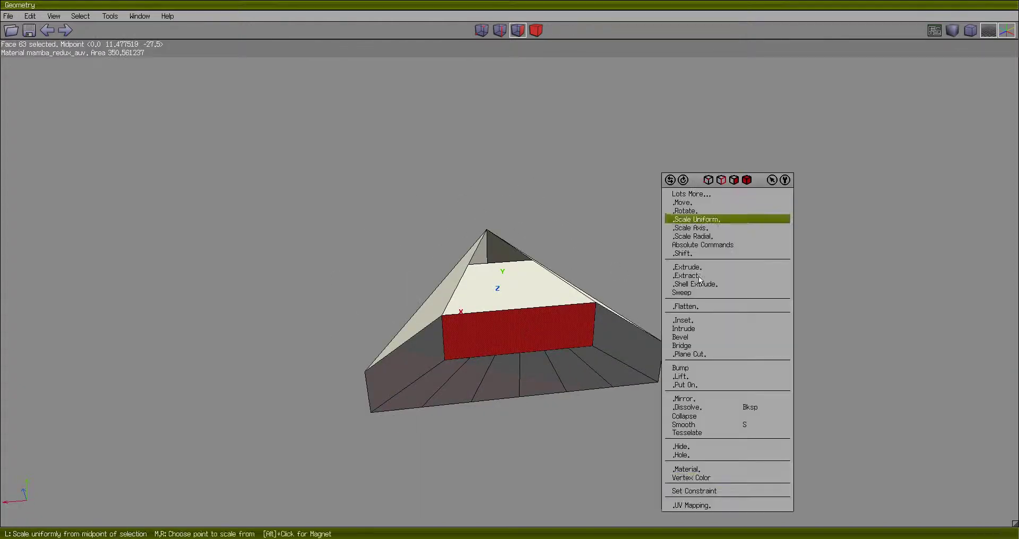
left_click(695, 454)
middle_click(639, 194)
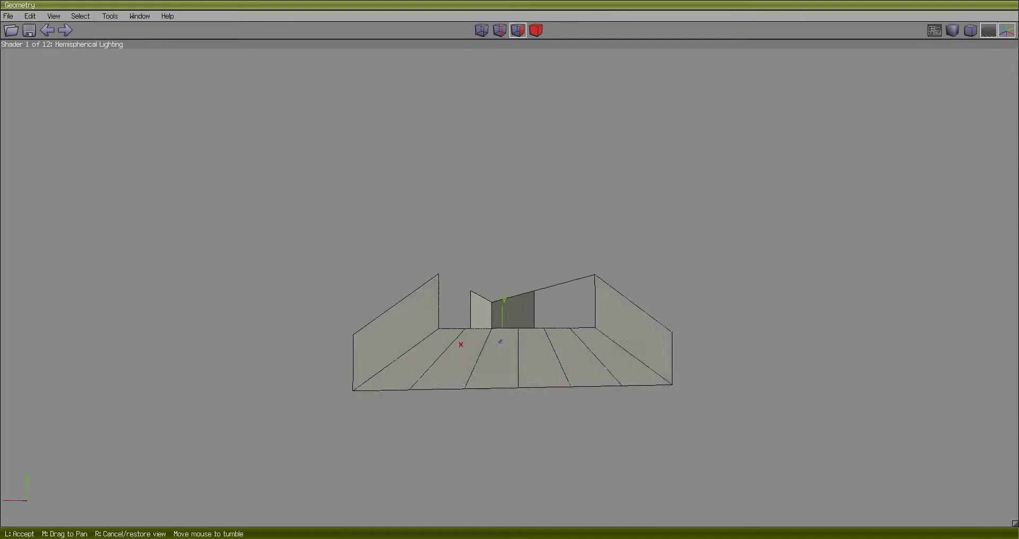
left_click(640, 195)
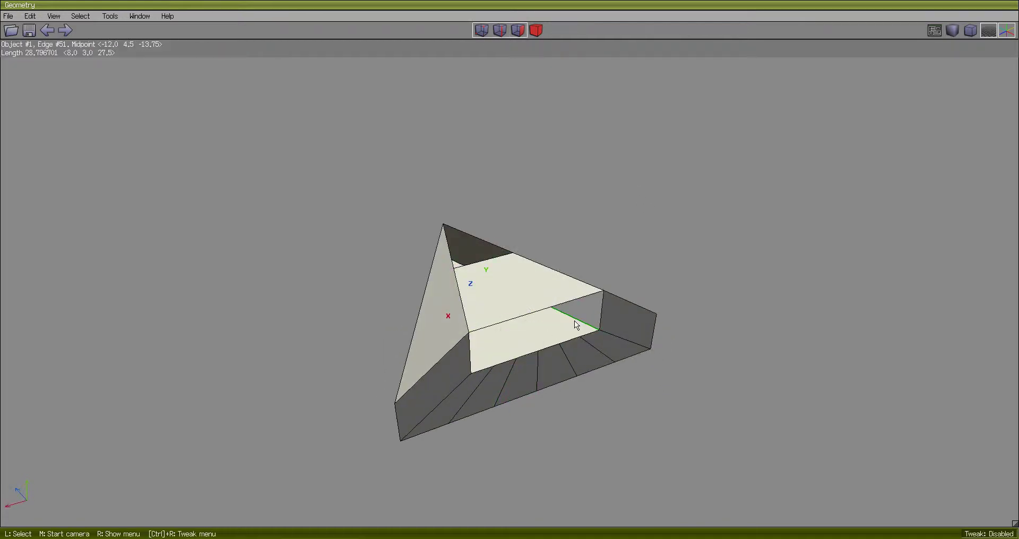
- Inspect the end face and the long floor edge in edge mode from a low angle
left_click(623, 320)
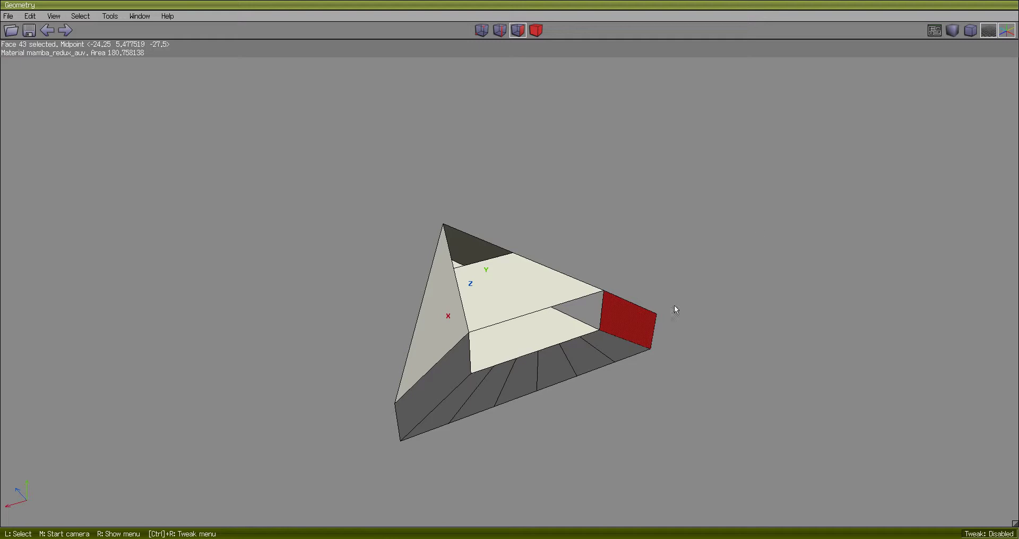
left_click(683, 256)
key("2")
left_click(545, 313)
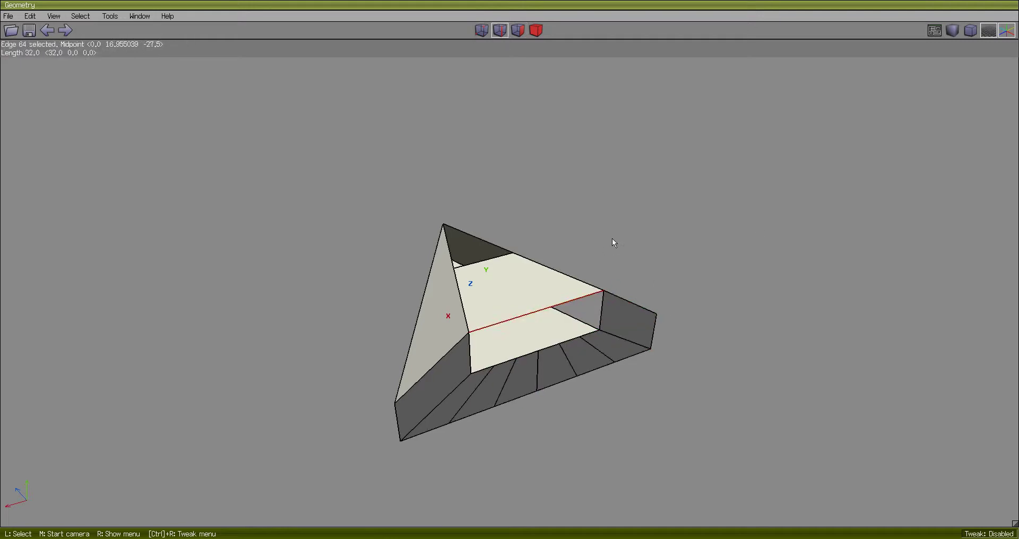
middle_click(610, 241)
left_click(608, 264)
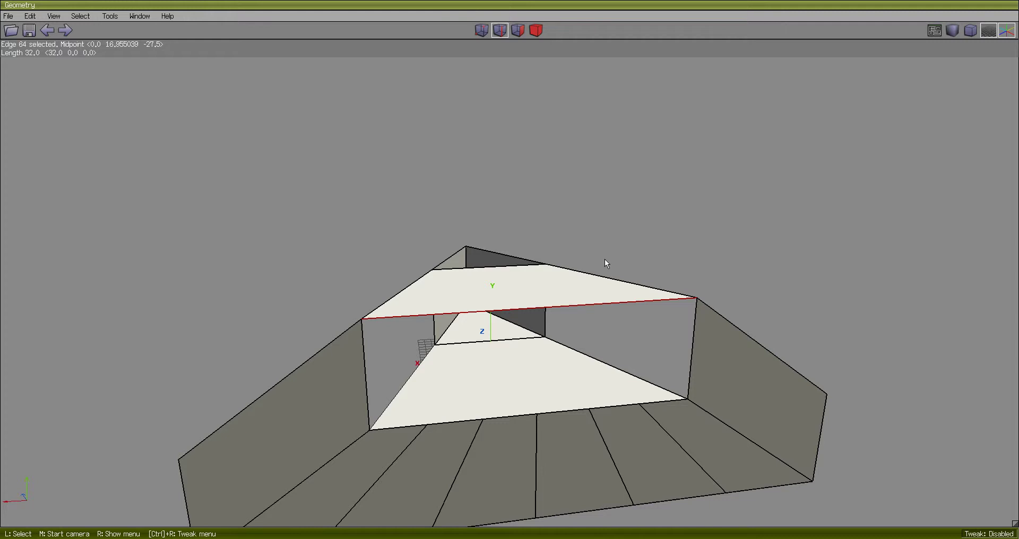
left_click(607, 263)
left_click(549, 311)
- Connect the midpoints of two edge pairs across the top to add new edges
key("space")
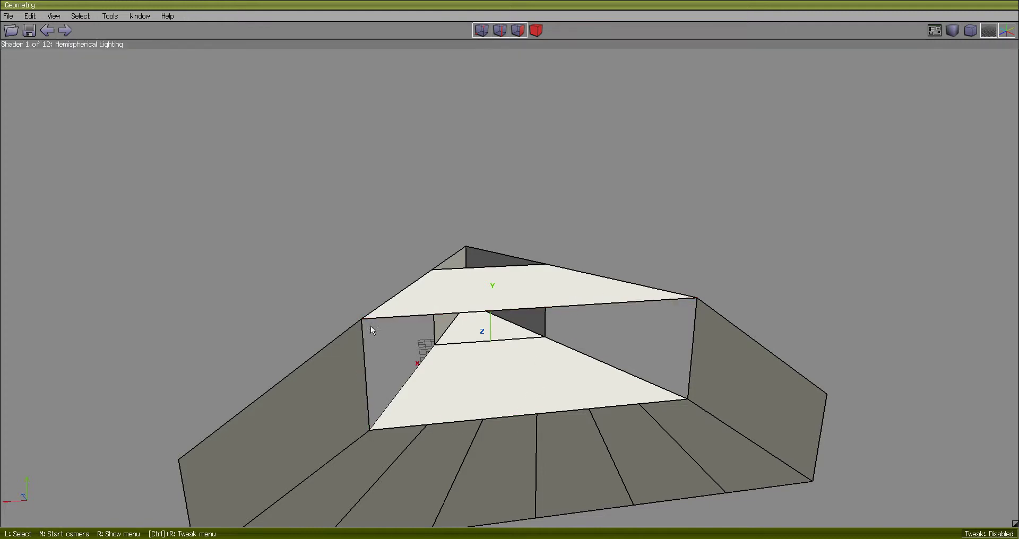
left_click(396, 318)
left_click(364, 356)
key("c")
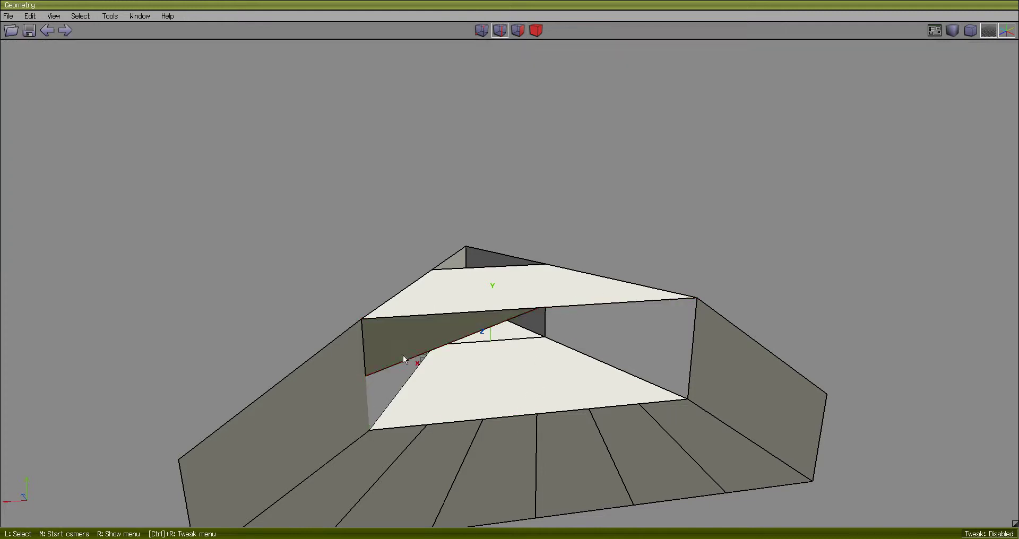
key("space")
left_click(606, 304)
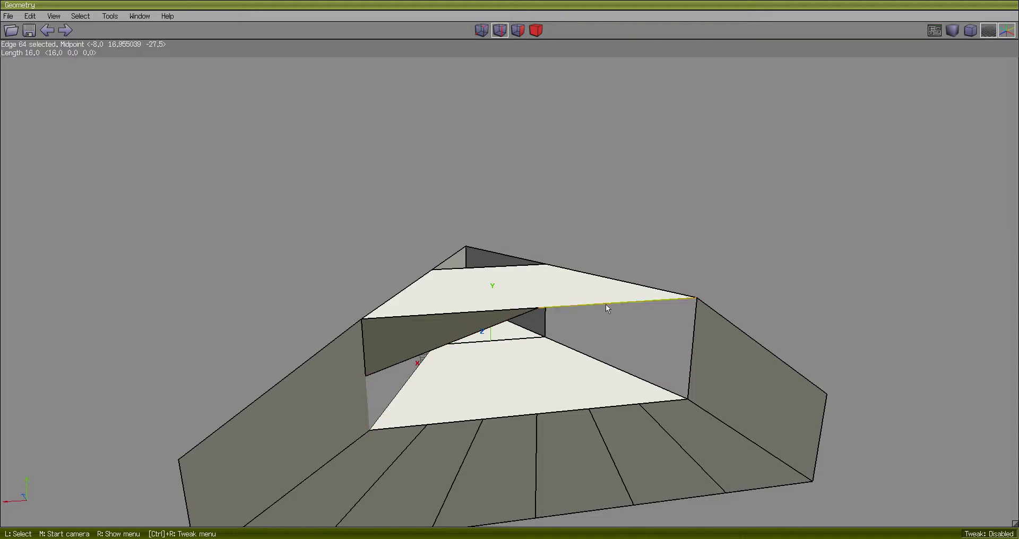
left_click(460, 343)
key("c")
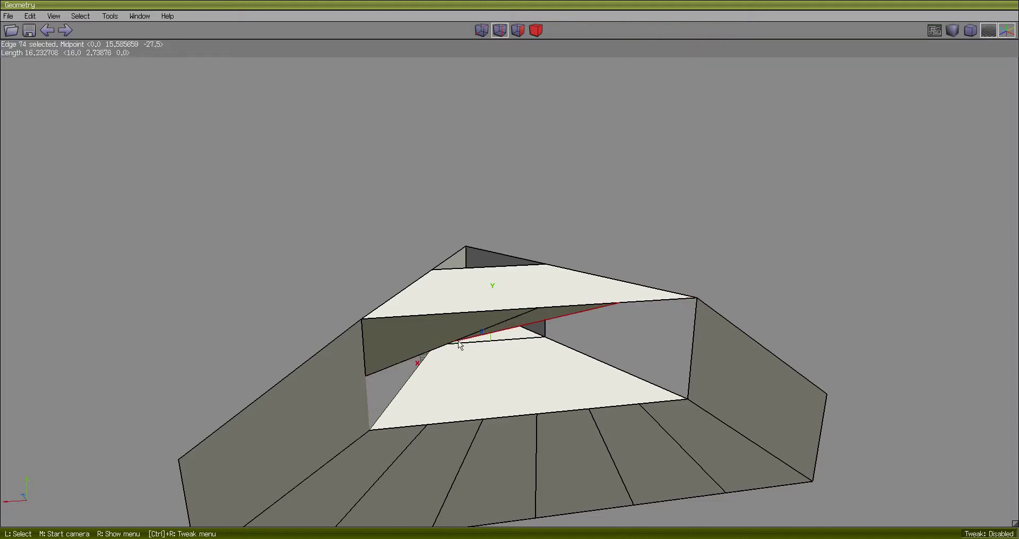
- Undo the edge connections and select the flat top triangular face
key("space")
left_click(656, 301)
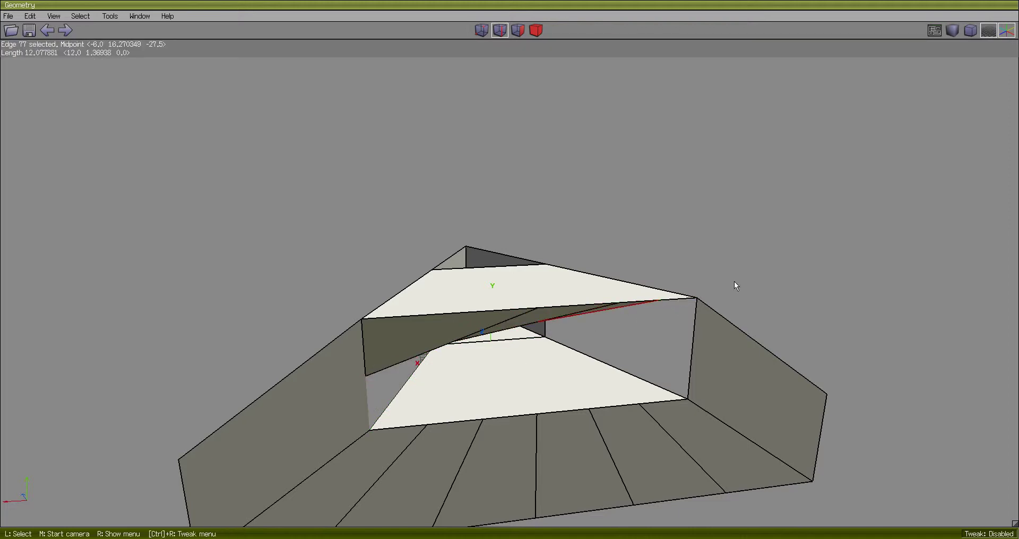
key("ctrl+z")
key("ctrl+z")
key("ctrl+z")
key("ctrl+z")
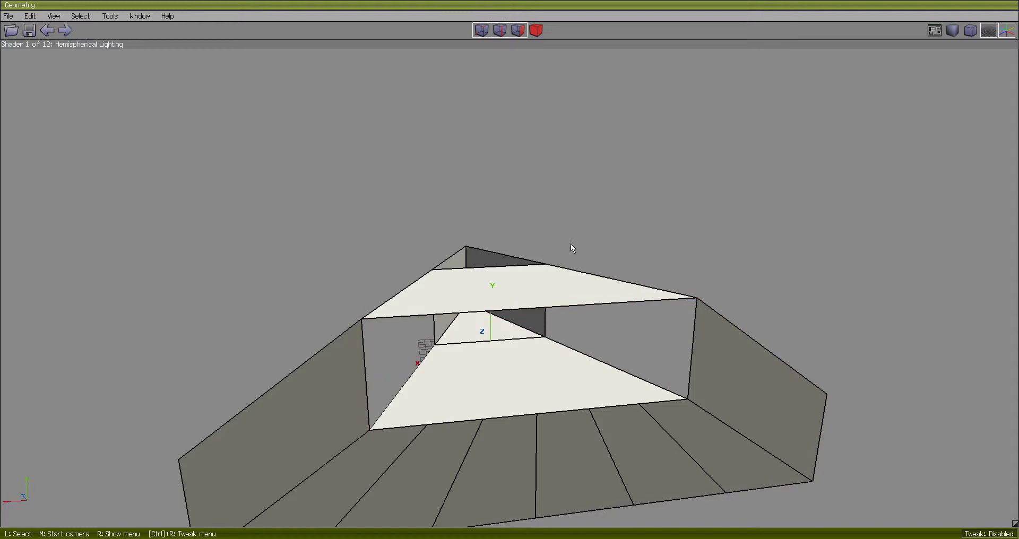
left_click(539, 302)
- Make the top triangular face (face 65) a hole and orbit to inspect the opening
left_click(539, 297)
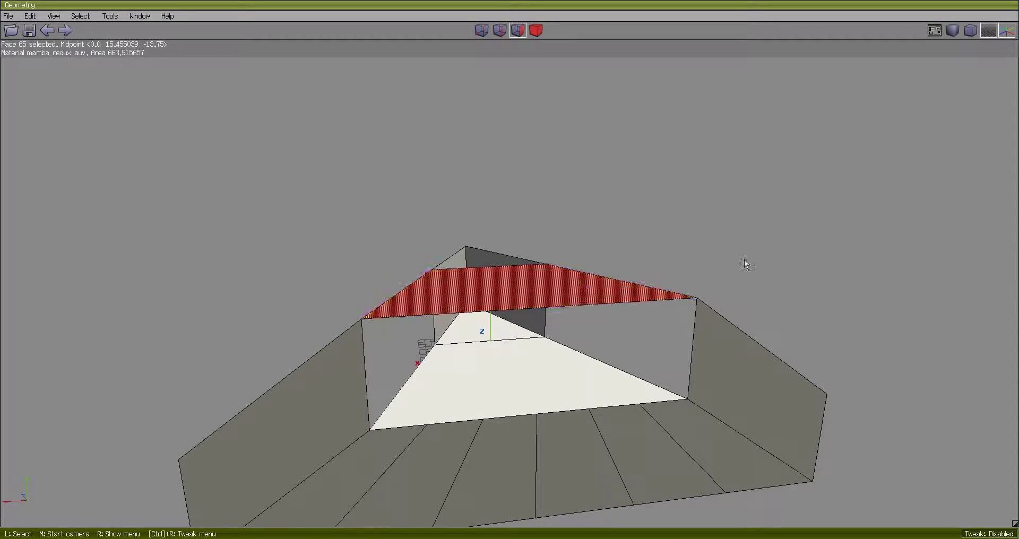
middle_click(743, 260)
left_click(712, 268)
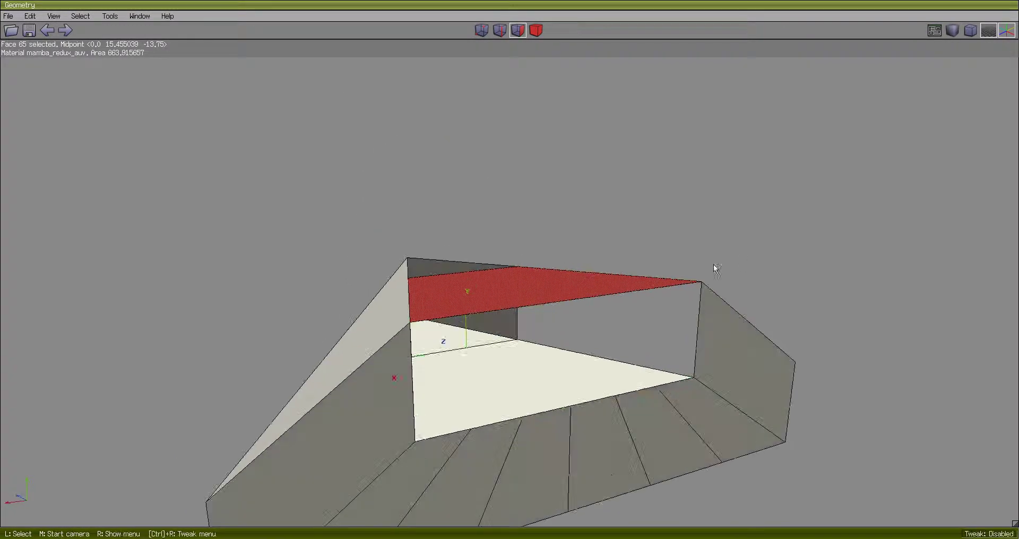
right_click(816, 148)
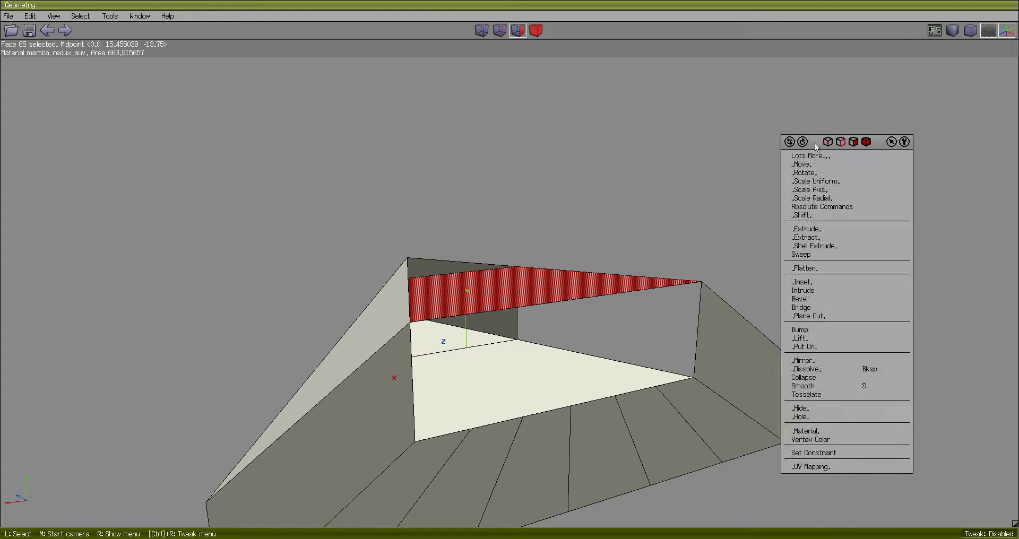
left_click(823, 416)
middle_click_drag(753, 46, 754, 46)
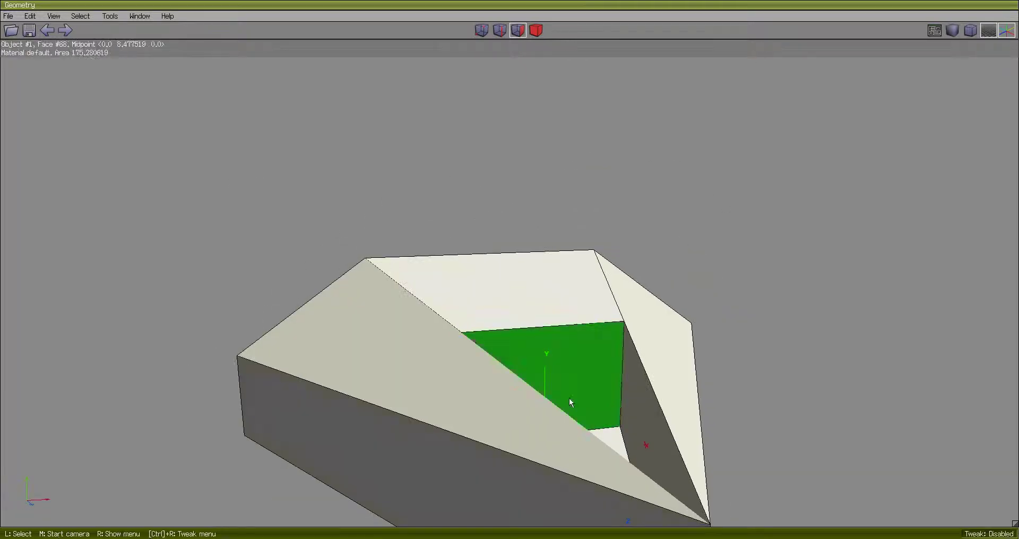
middle_click_drag(568, 394, 608, 112)
key("space")
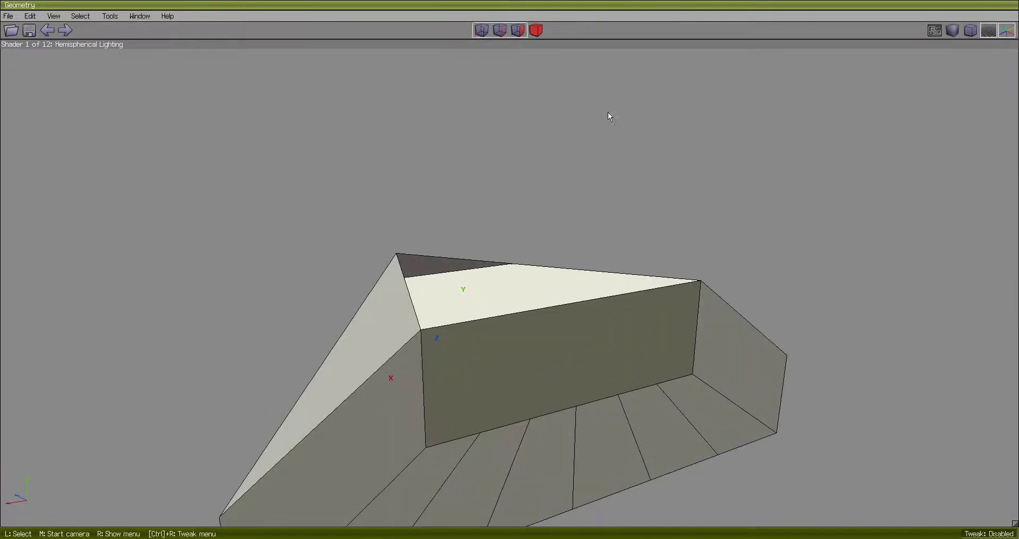
middle_click(642, 173)
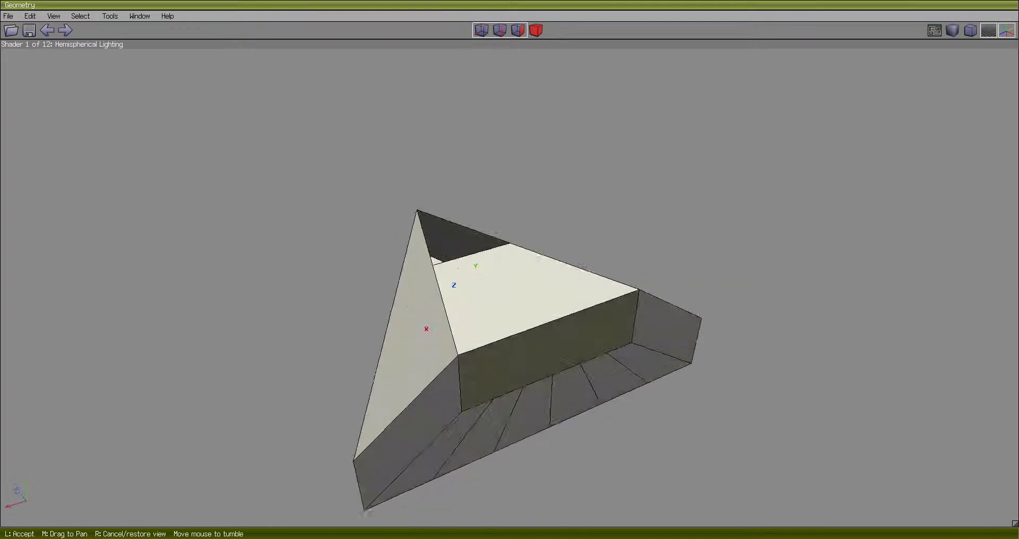
- Compare the left and right sloped side faces, ending with only the right one selected
left_click(642, 173)
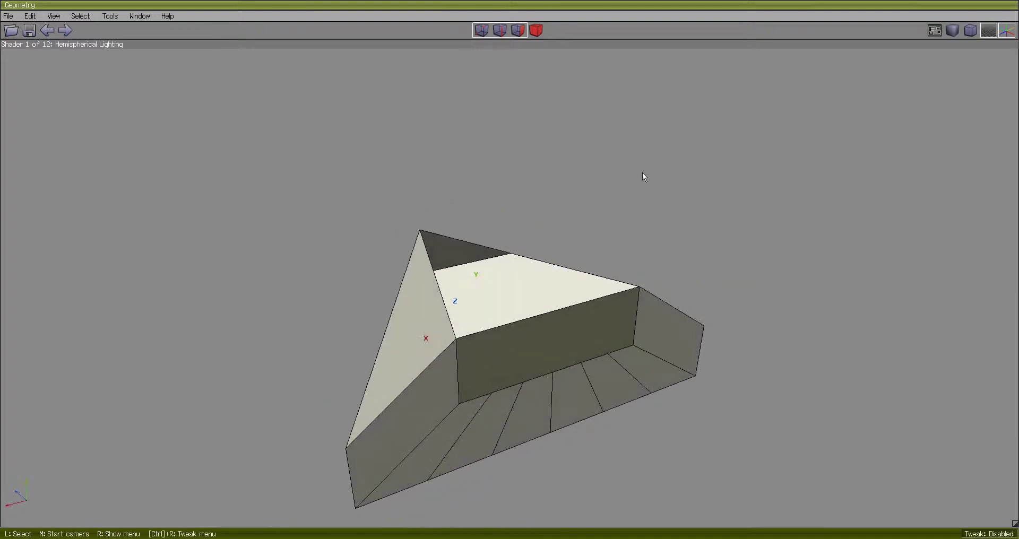
left_click(423, 338)
middle_click(557, 216)
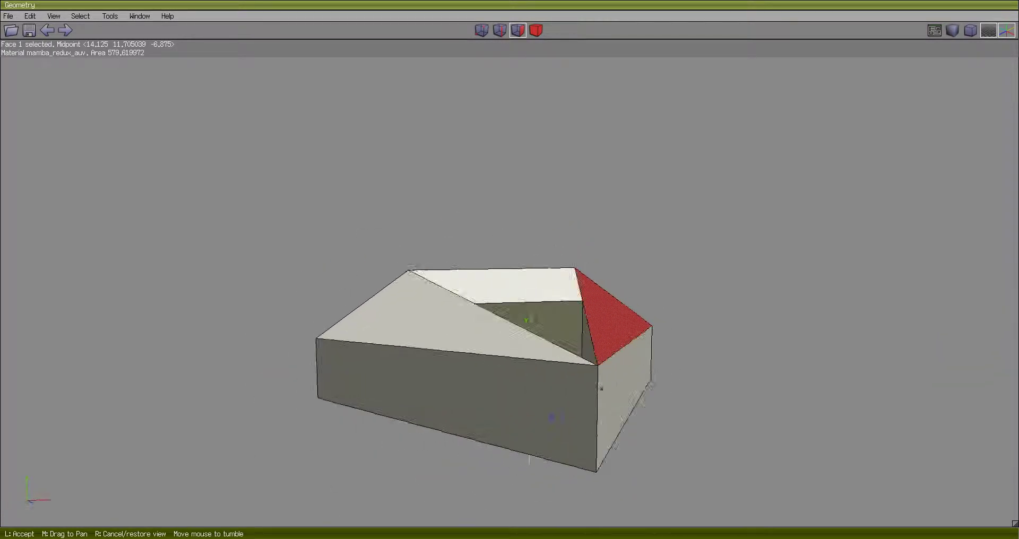
left_click(382, 342)
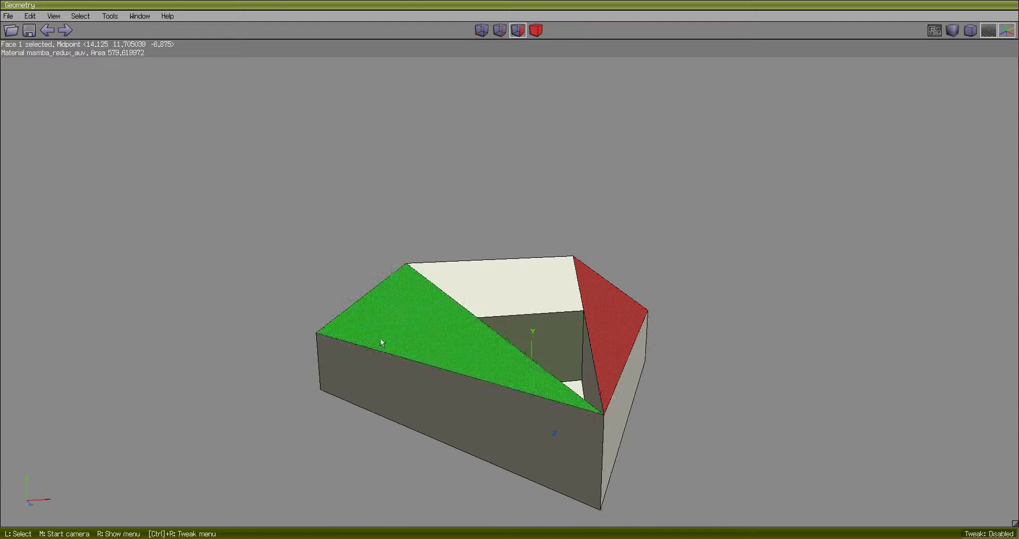
left_click(404, 327)
left_click(409, 297)
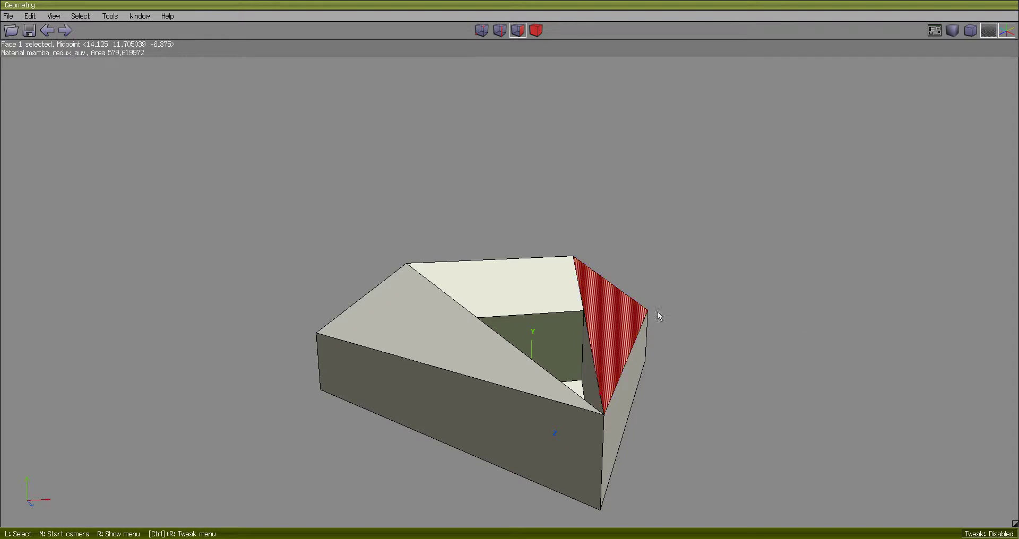
left_click(436, 322)
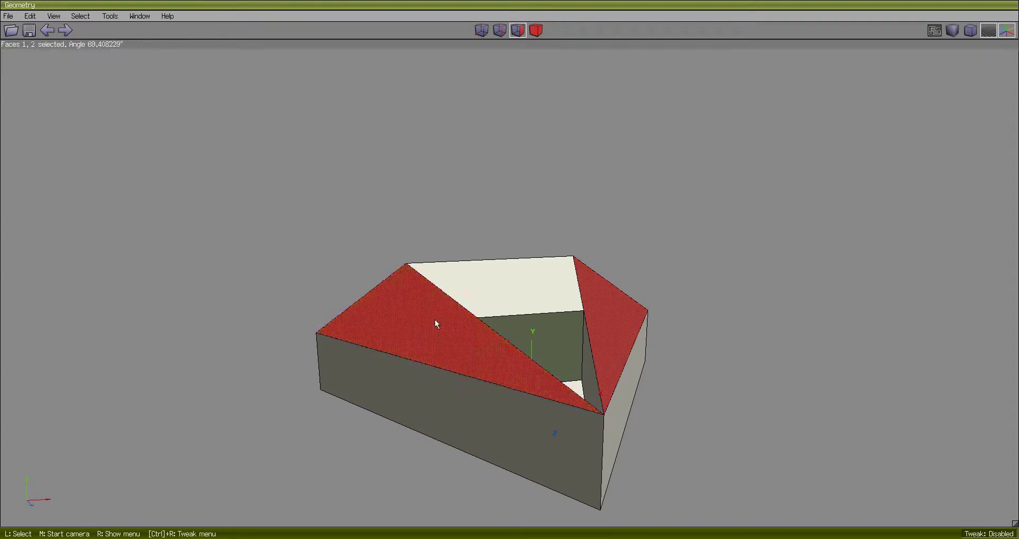
left_click(635, 253)
left_click(608, 326)
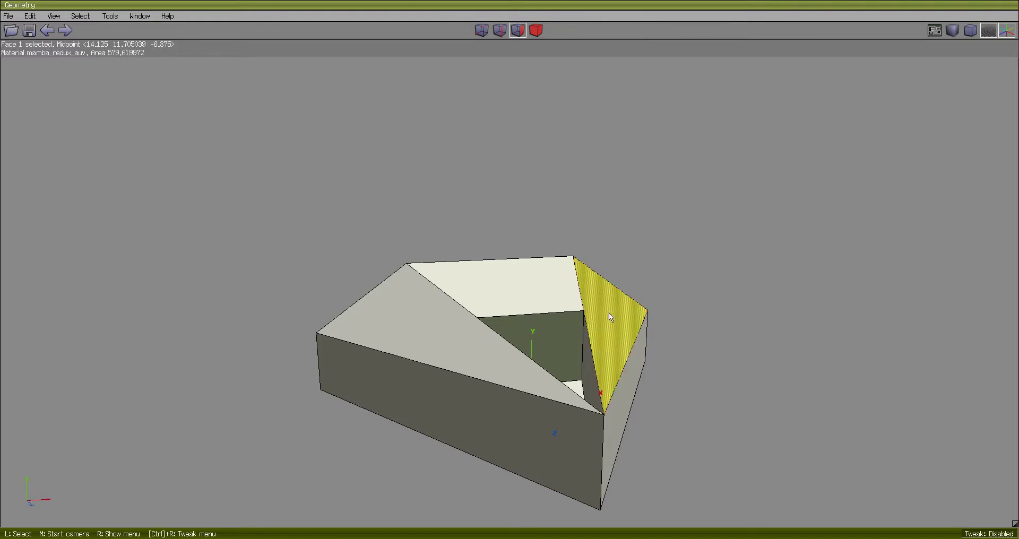
- Move the right sloped face 20 units along X with numeric input, then check the result
right_click(707, 170)
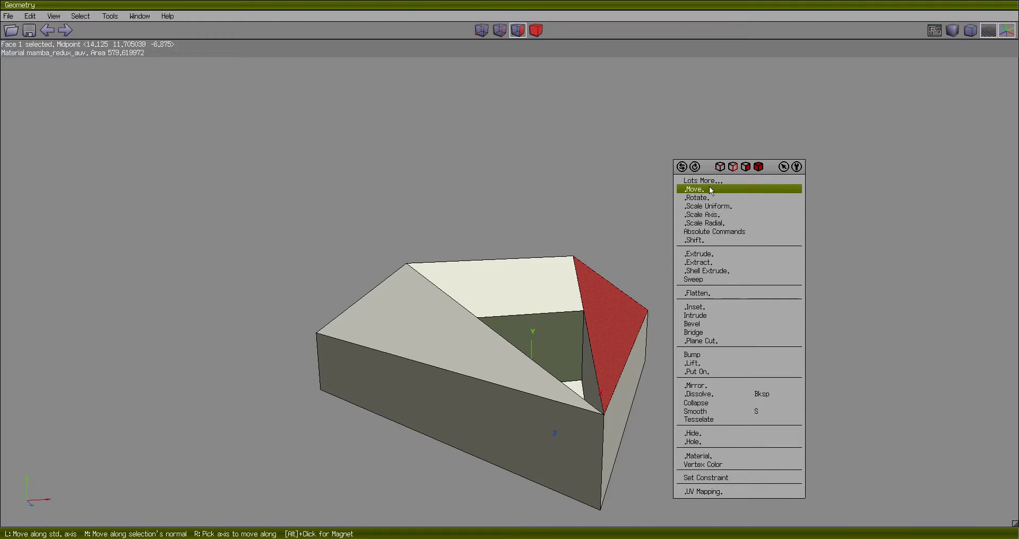
left_click(710, 188)
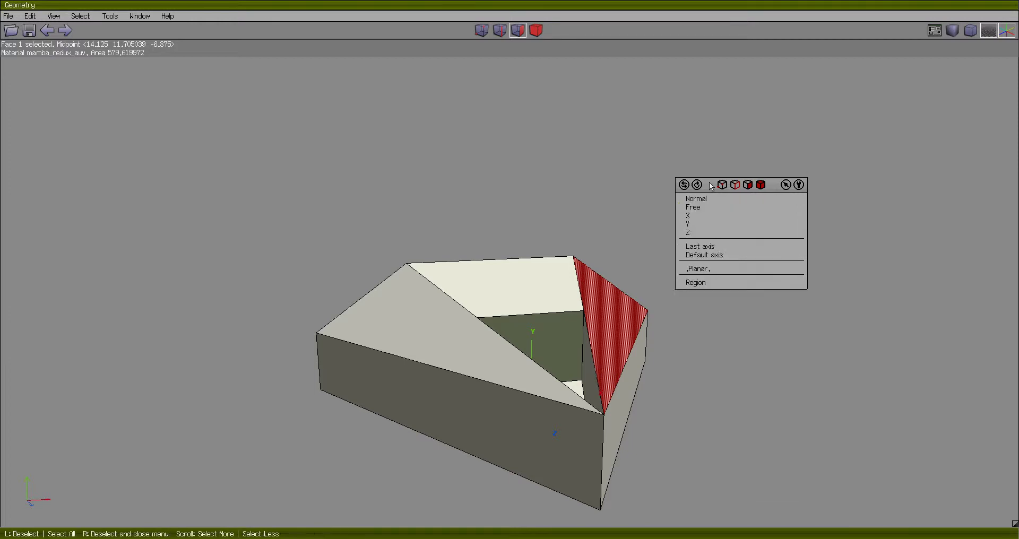
left_click(712, 215)
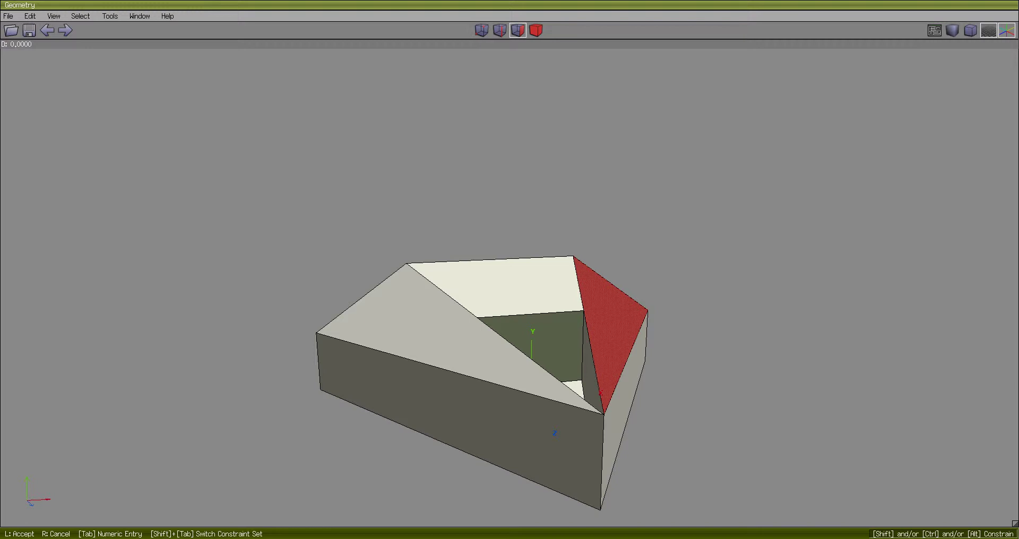
key("Tab")
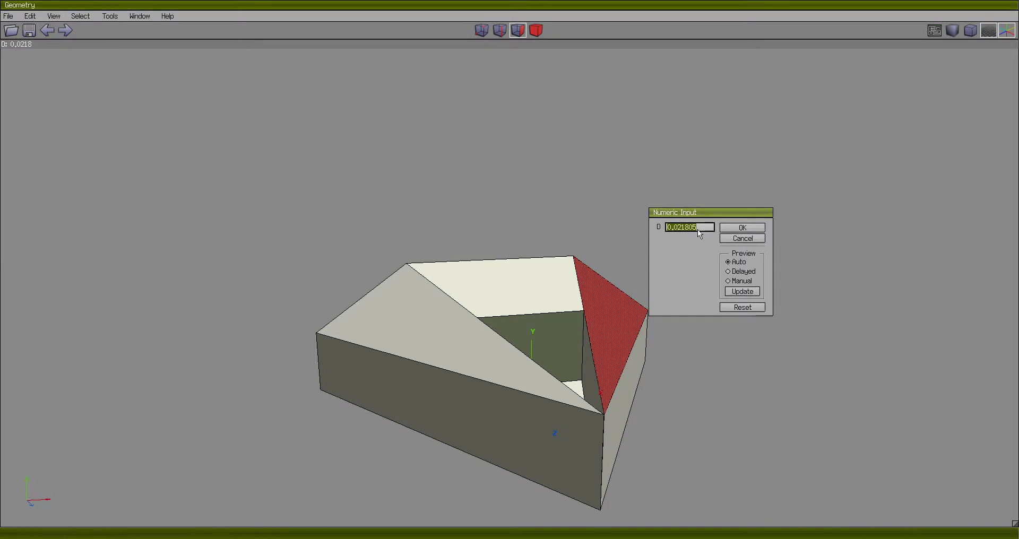
type("2")
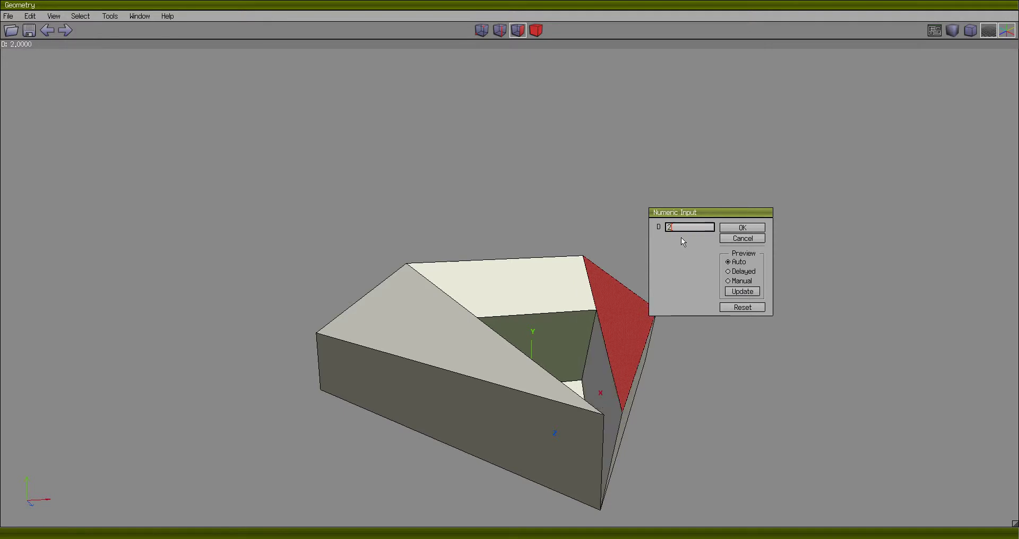
type("0")
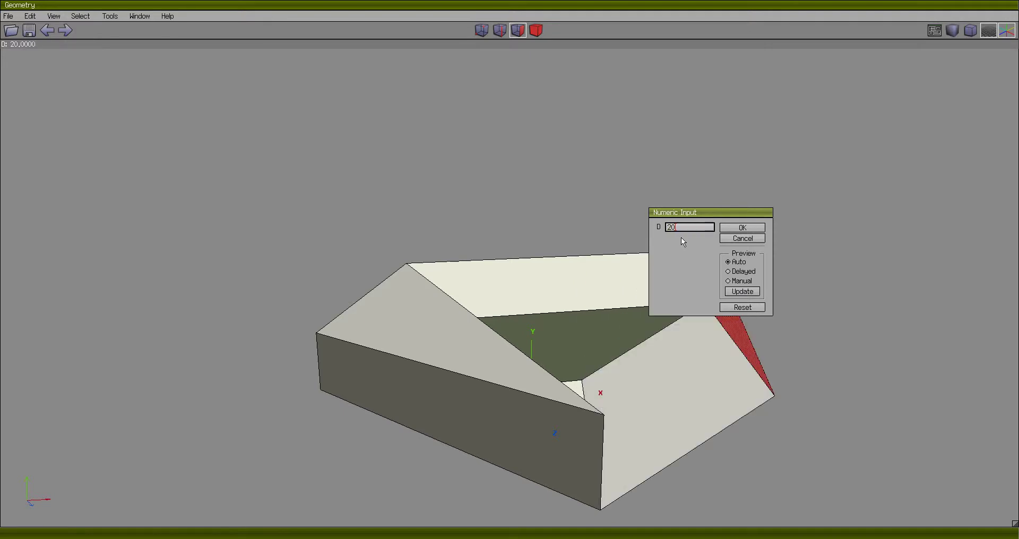
left_click(760, 227)
middle_click(784, 209)
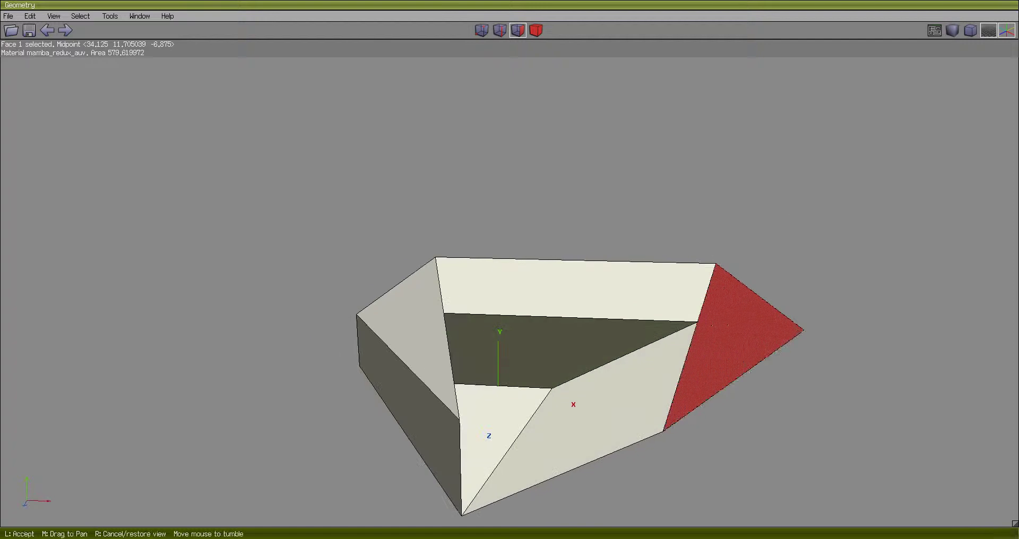
left_click(794, 209)
middle_click(794, 210)
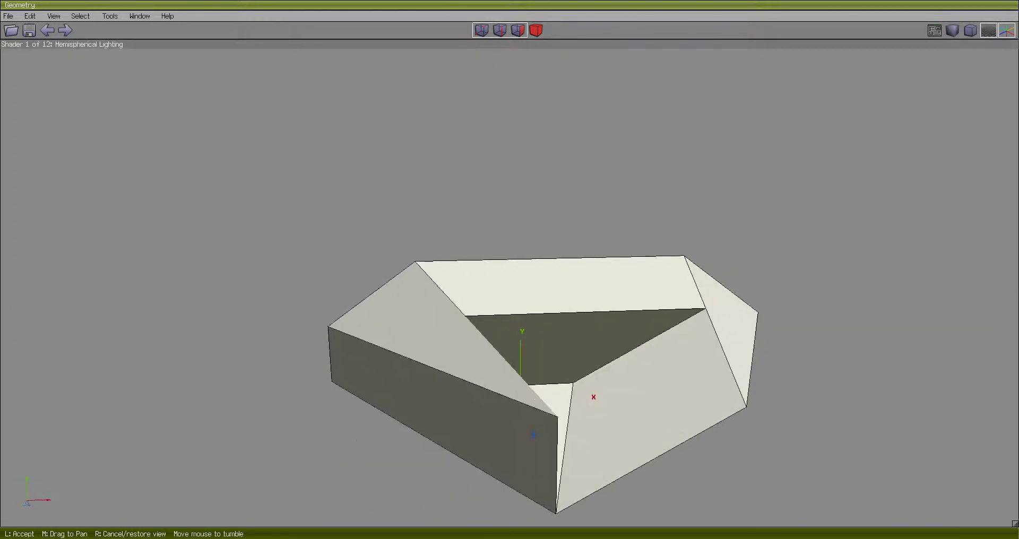
- Move the left sloped side face -20 units along one axis with numeric input
left_click(320, 312)
left_click(409, 332)
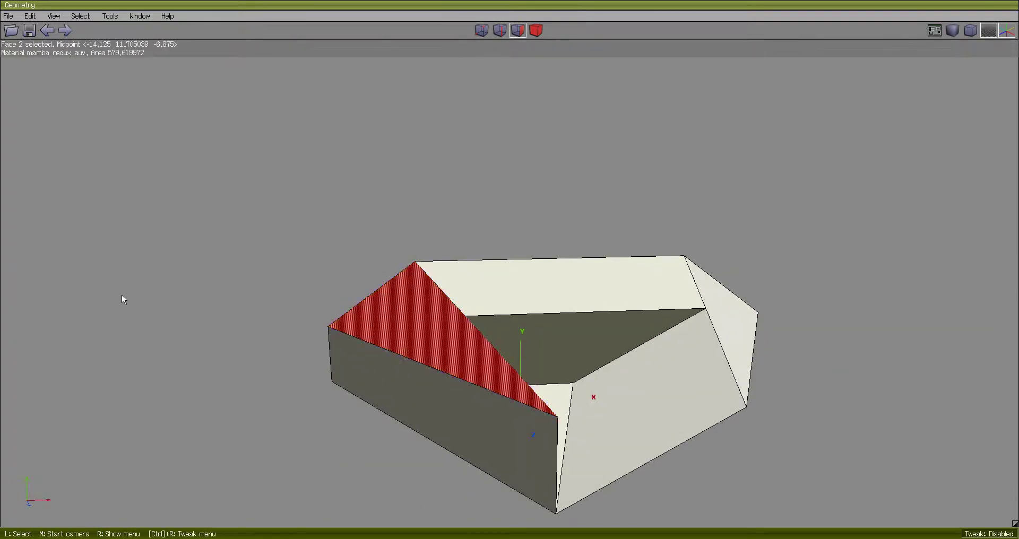
middle_click(674, 198)
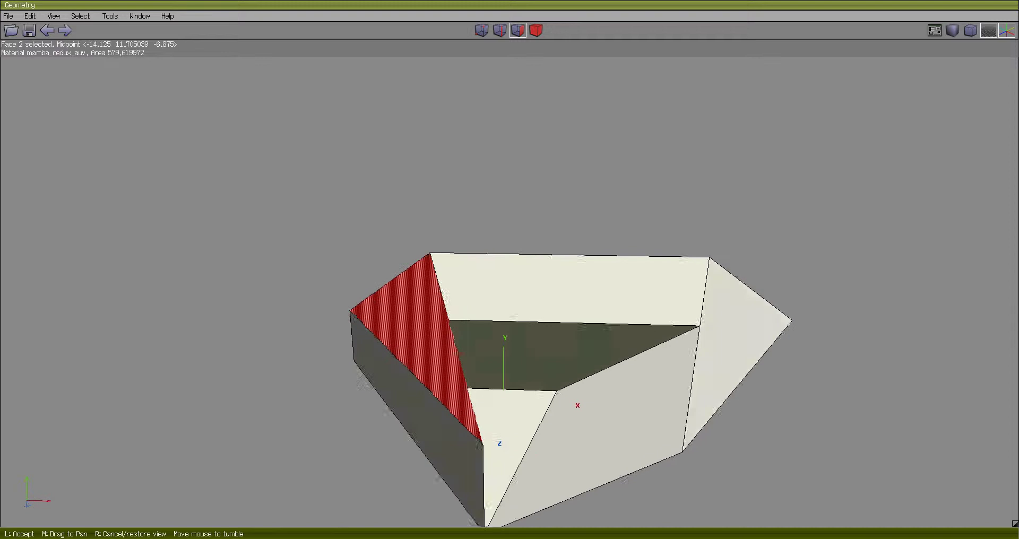
left_click(665, 140)
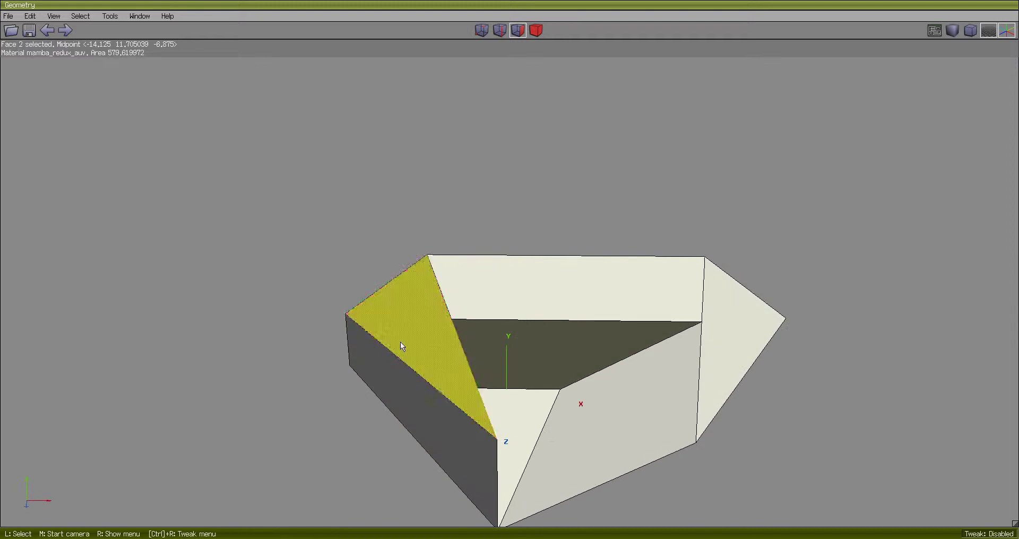
right_click(730, 120)
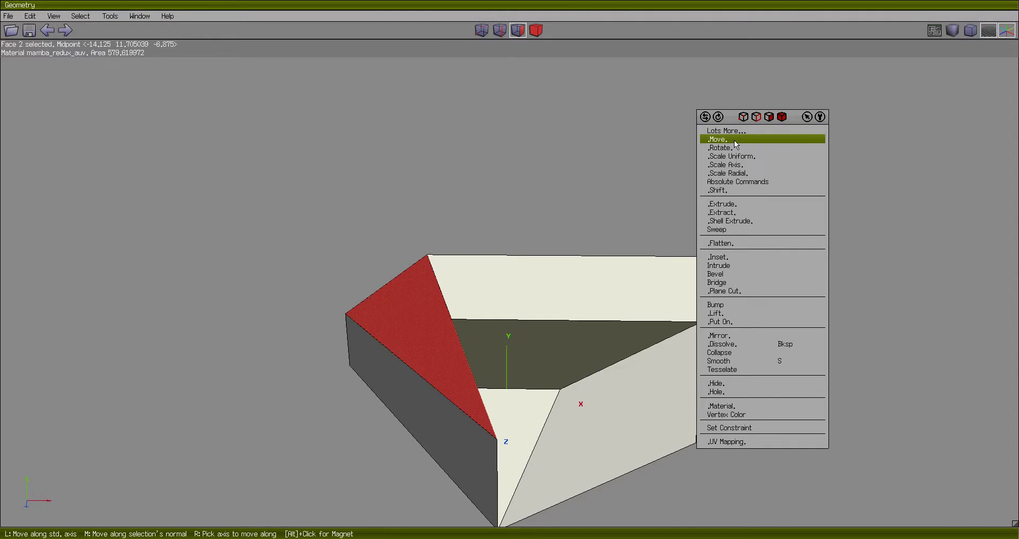
left_click(734, 141)
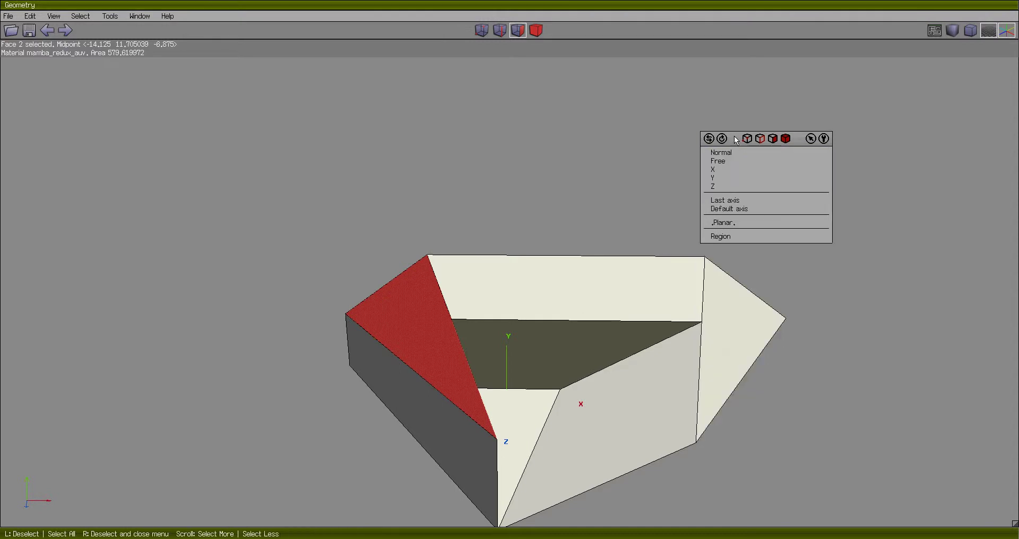
left_click(739, 175)
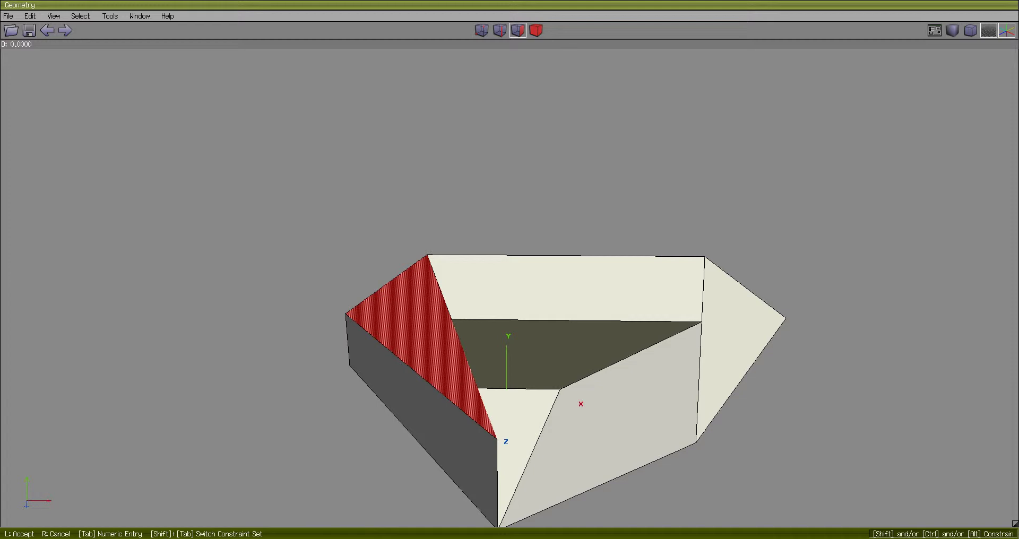
key("Tab")
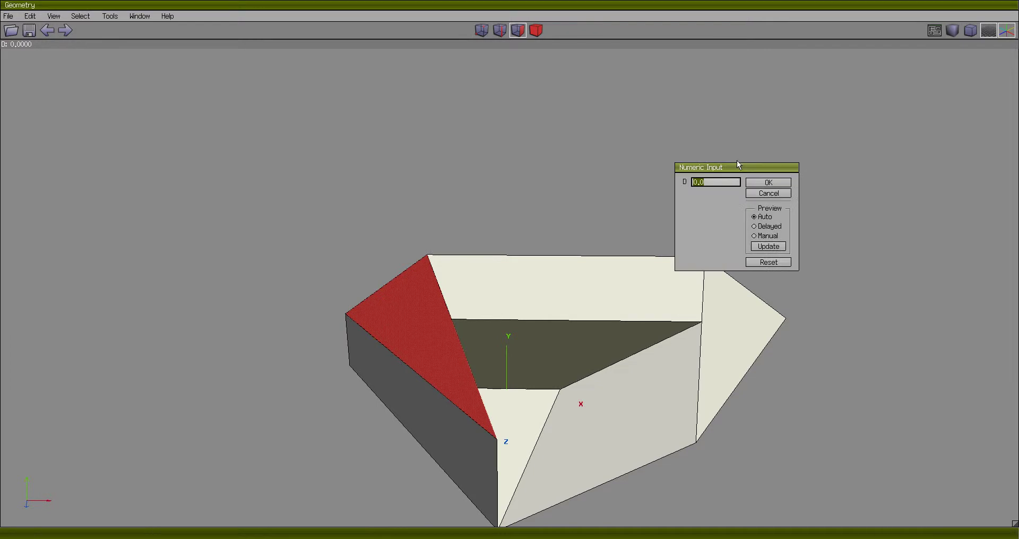
type("-20")
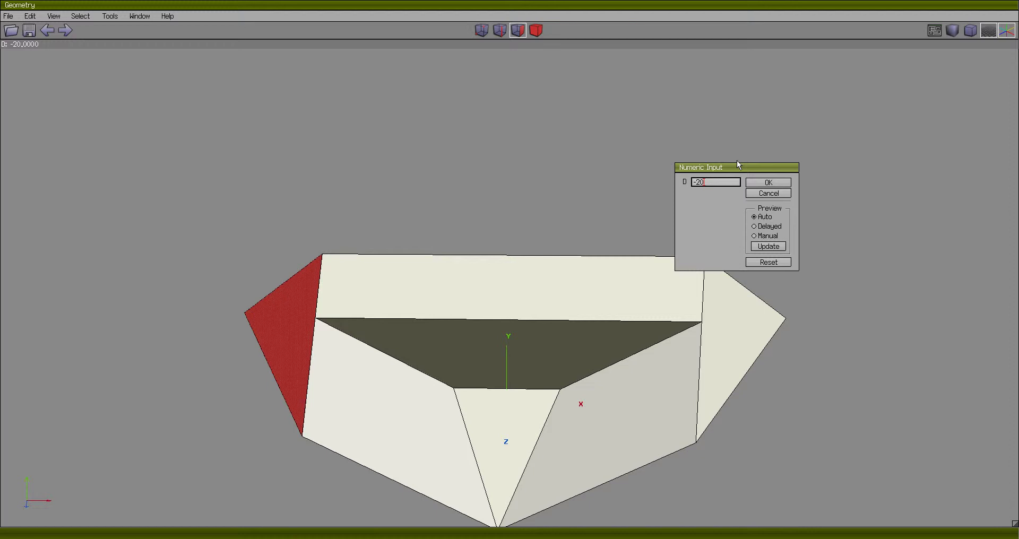
left_click(765, 183)
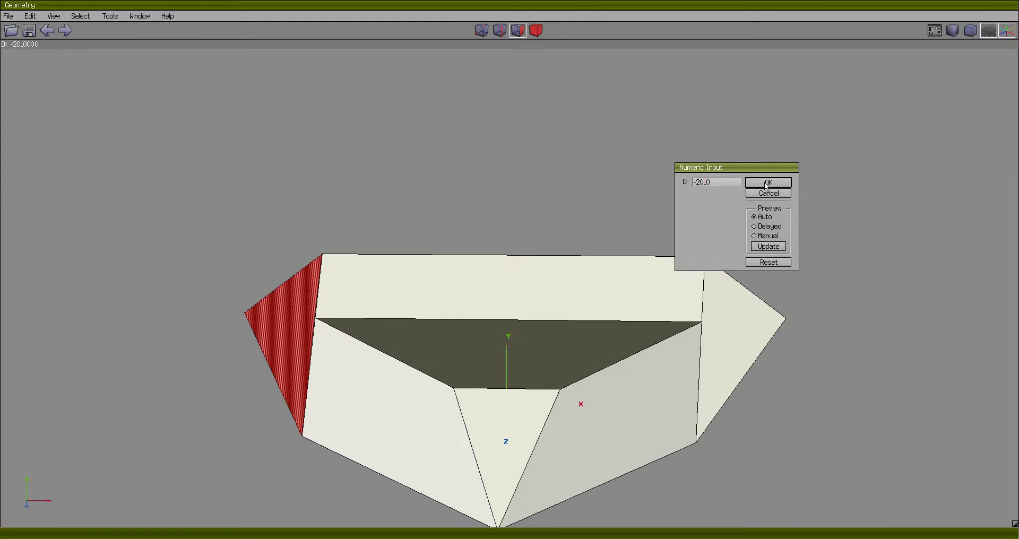
- Check the widened hull from several angles, then clear the selection and switch to edges
middle_click(585, 244)
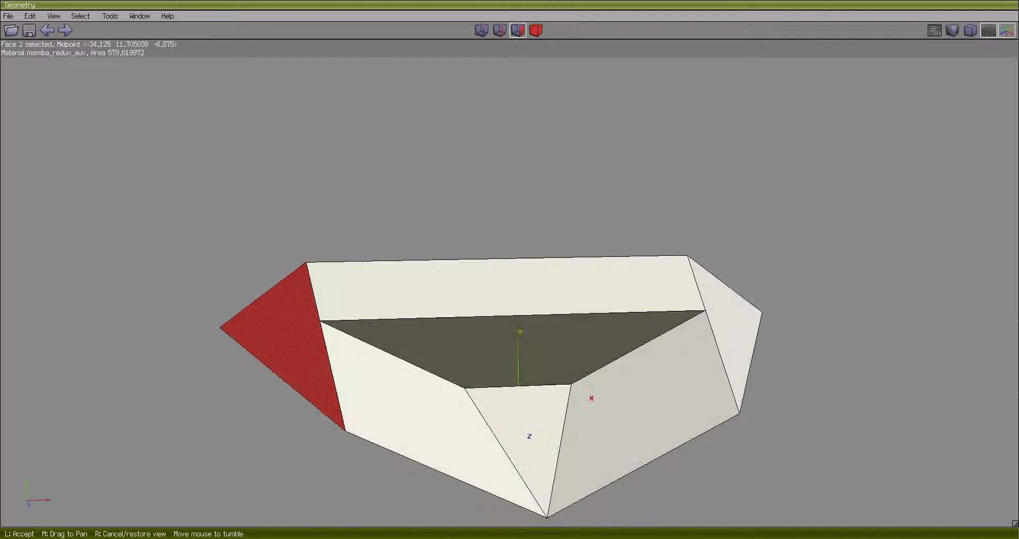
left_click(673, 246)
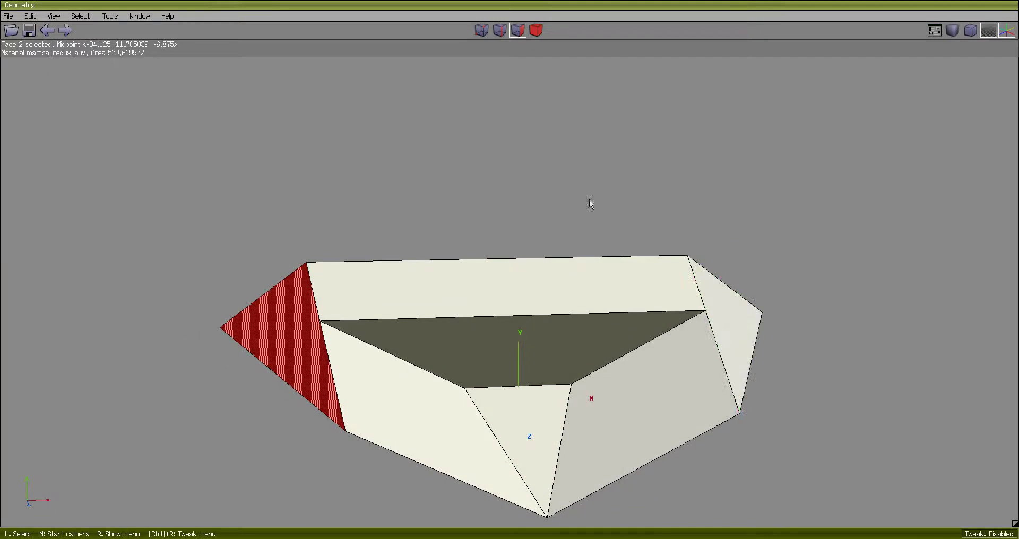
middle_click(611, 200)
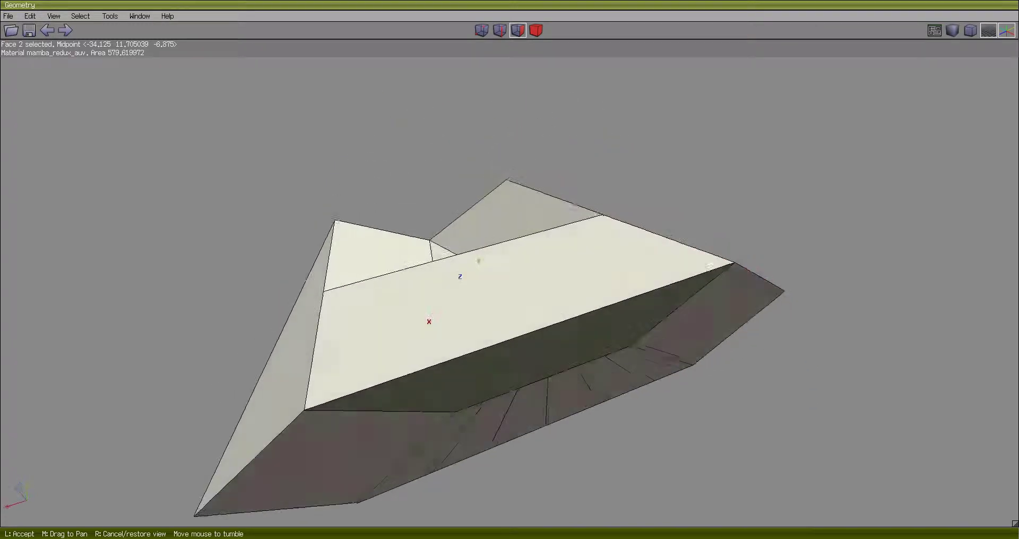
left_click(704, 186)
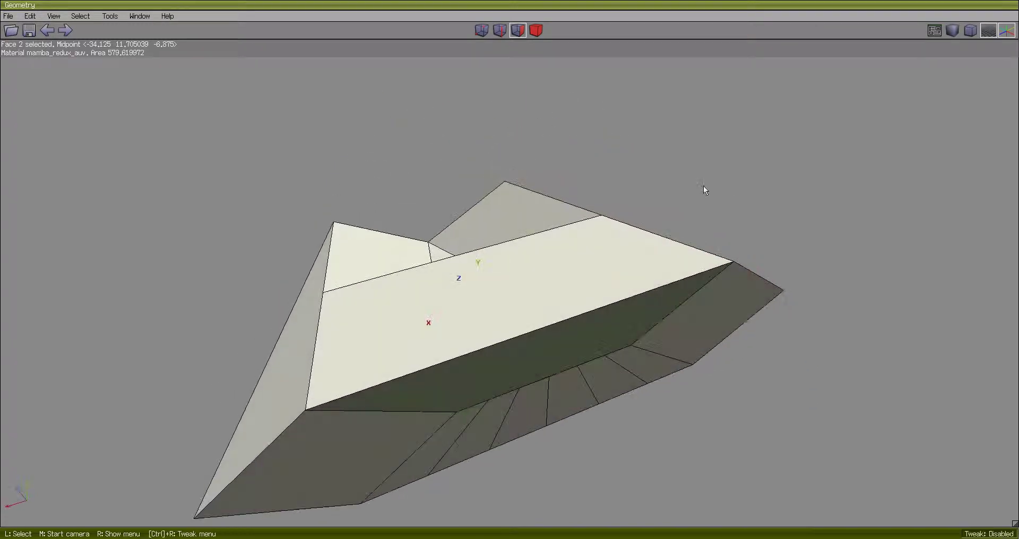
middle_click(744, 183)
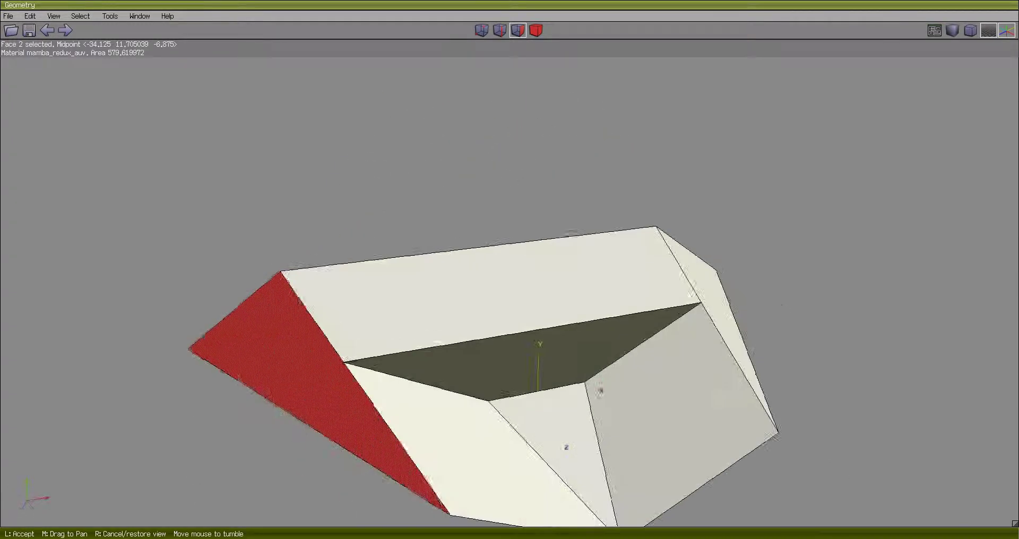
left_click(743, 188)
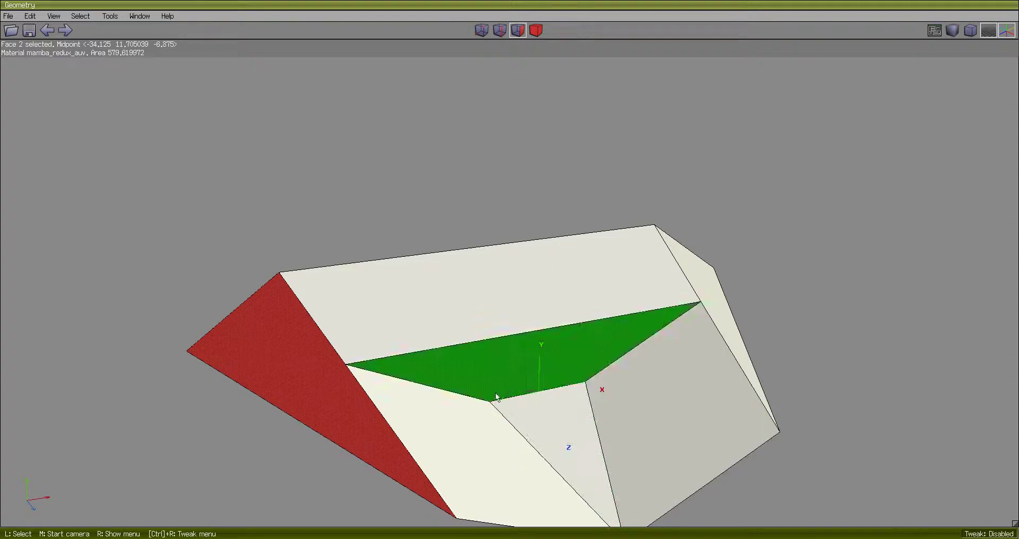
key("space")
key("e")
middle_click(690, 270)
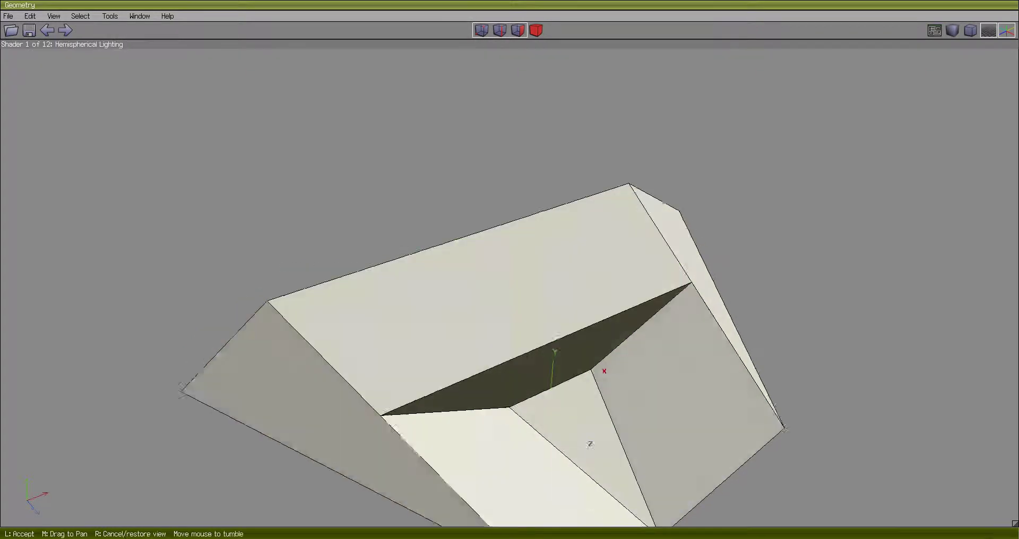
- Aim the camera at corner vertex #52 (8.0 3.0 0.0) and zoom in and out on it
left_click(715, 341)
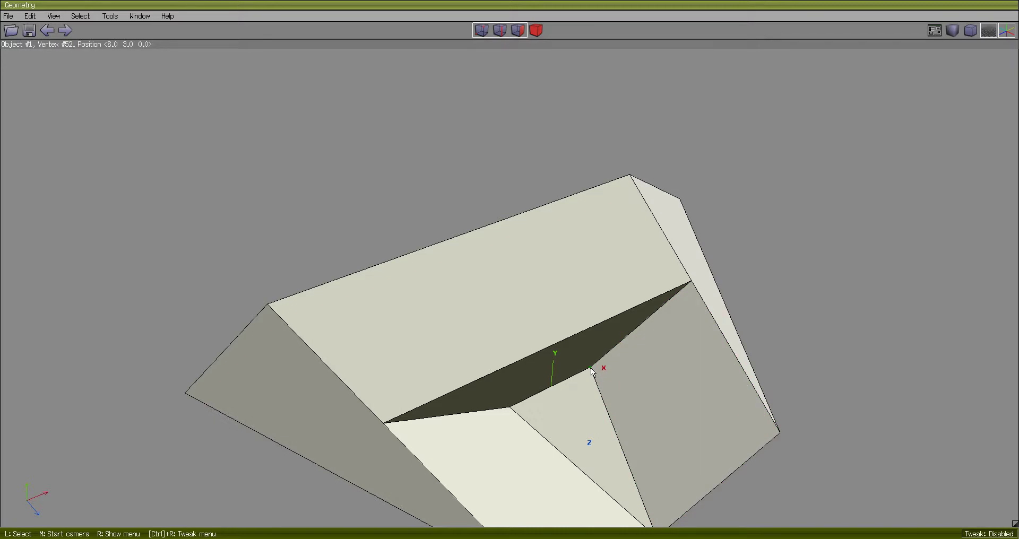
key("a")
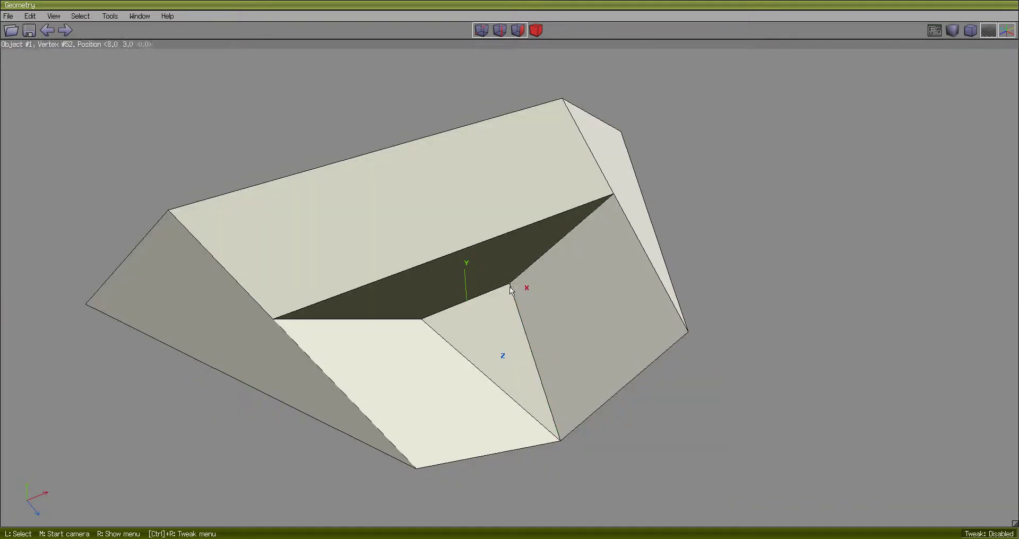
scroll(513, 292, "up", 8)
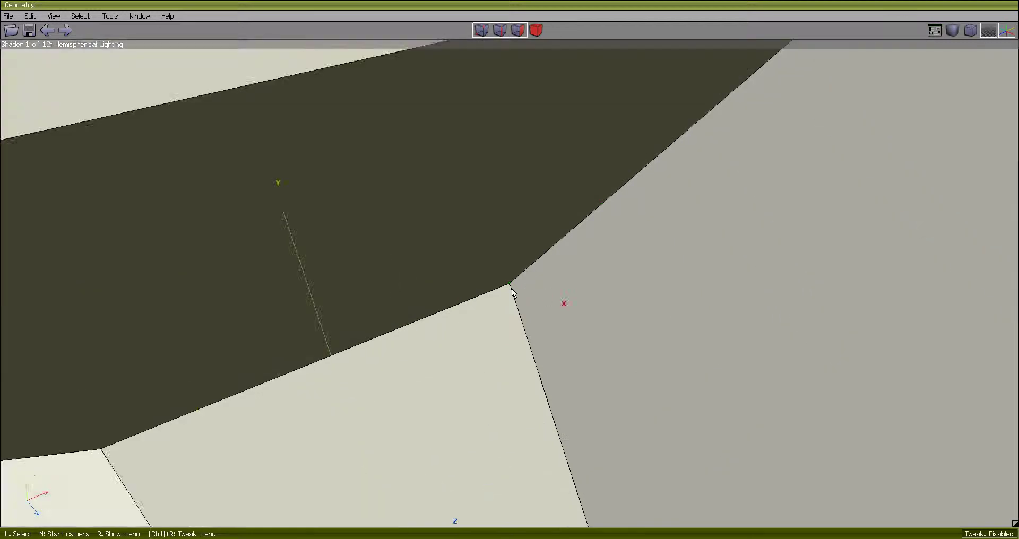
scroll(514, 292, "down", 8)
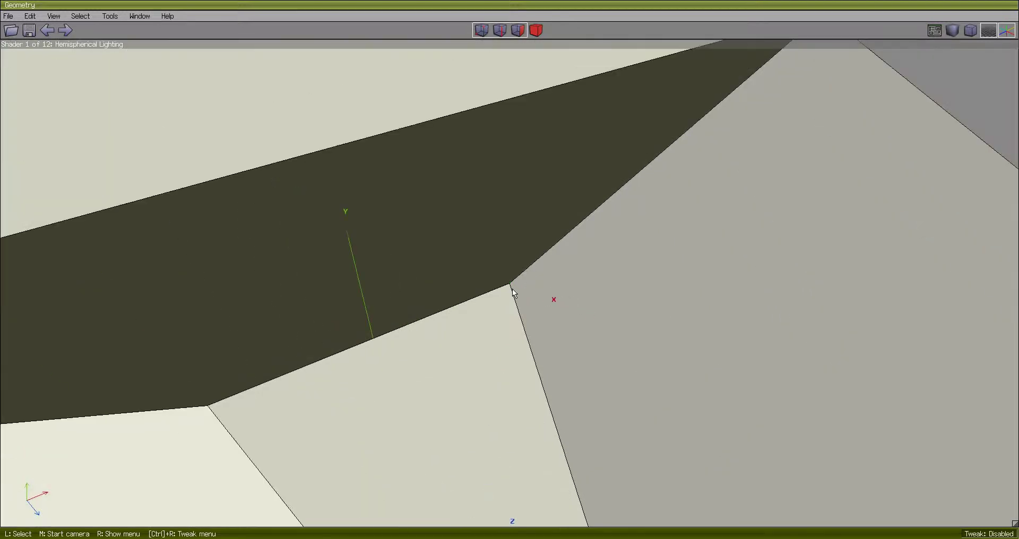
scroll(513, 292, "up", 5)
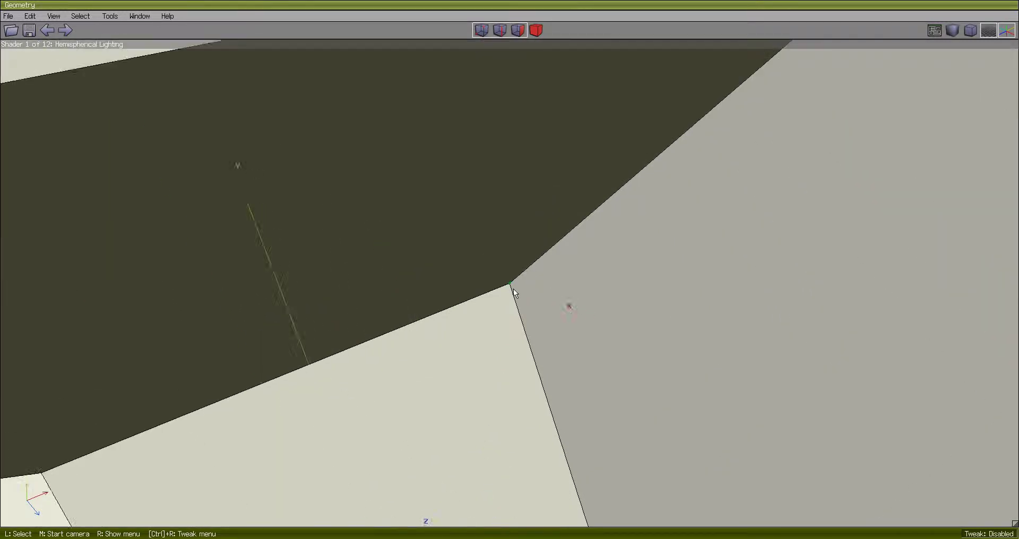
scroll(513, 292, "down", 4)
scroll(513, 290, "down", 2)
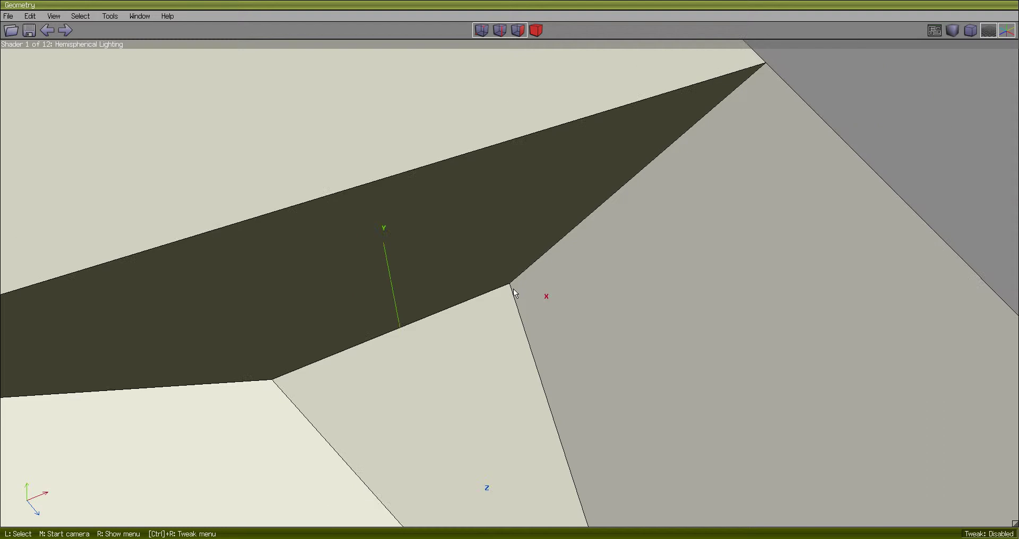
- Select the corner vertex and its neighbouring face, then zoom in and back out to frame the hull
left_click(506, 287)
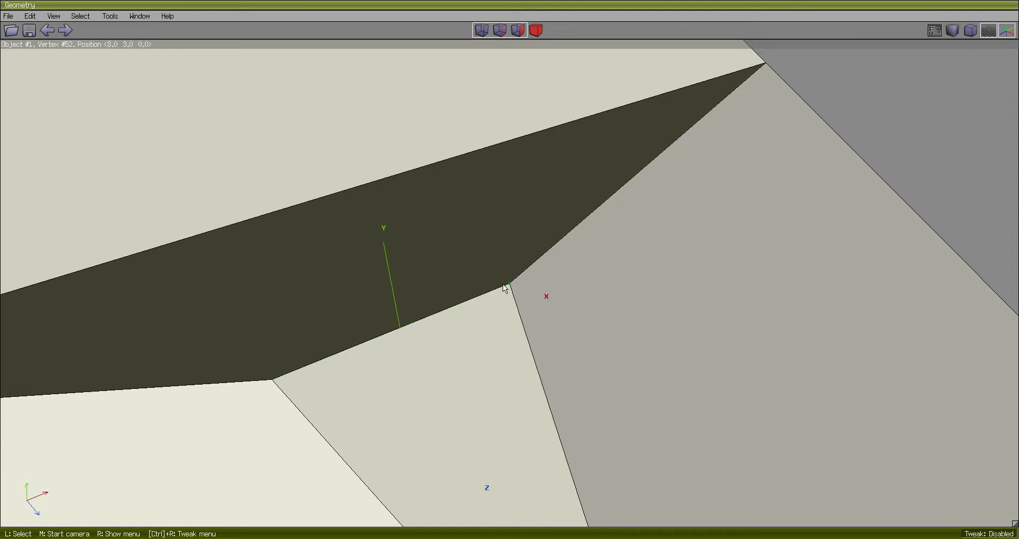
left_click(526, 287)
scroll(526, 286, "up", 2)
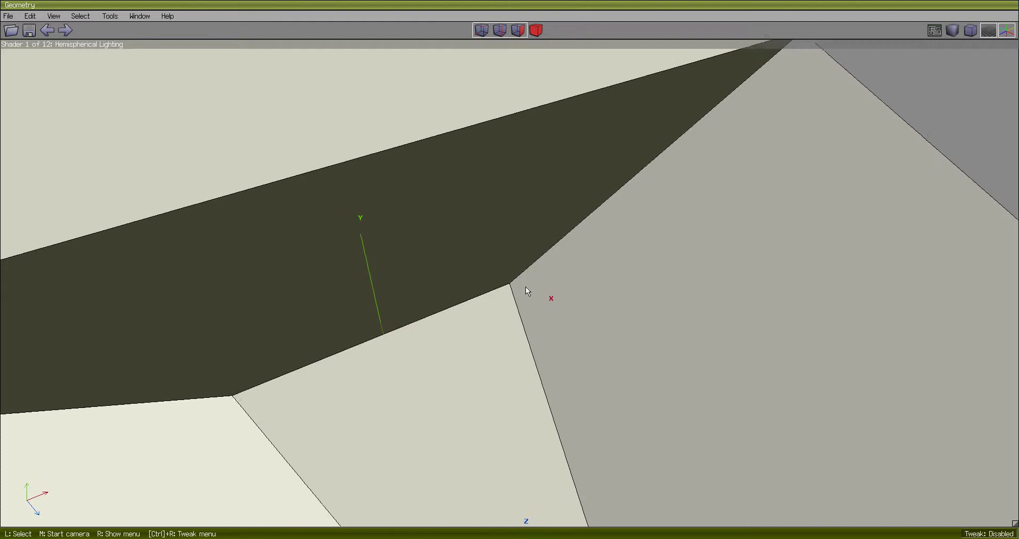
scroll(525, 287, "up", 4)
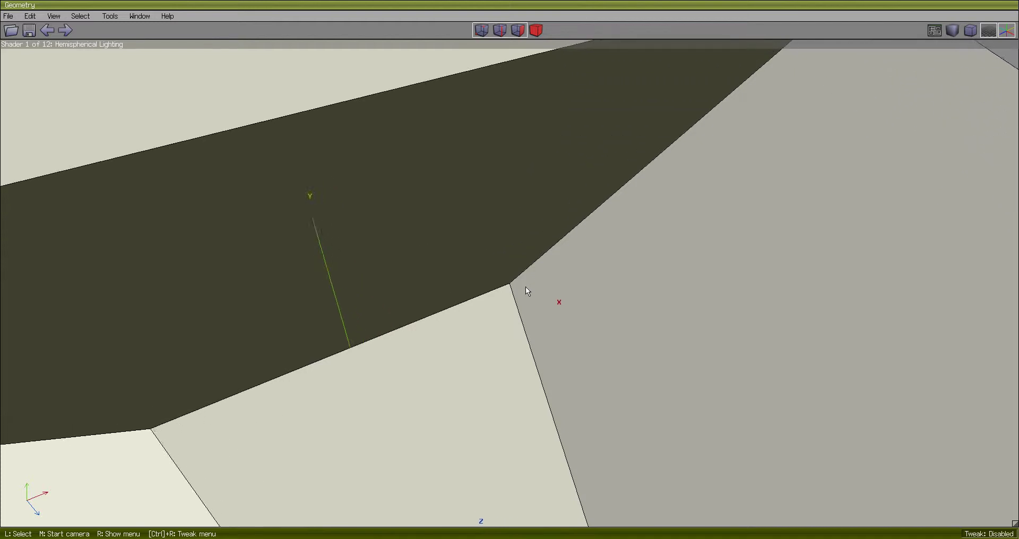
scroll(526, 287, "up", 3)
scroll(513, 275, "down", 3)
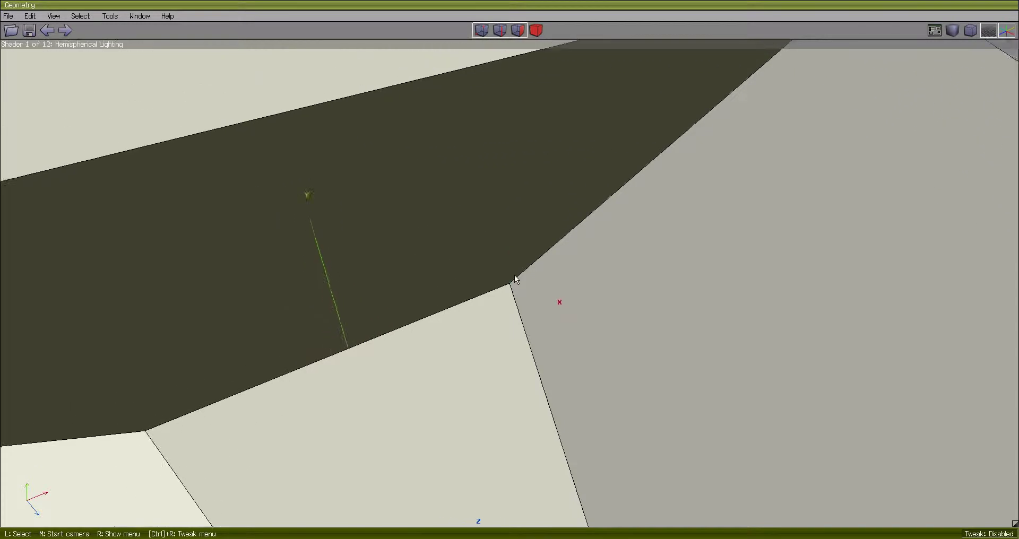
scroll(515, 275, "down", 4)
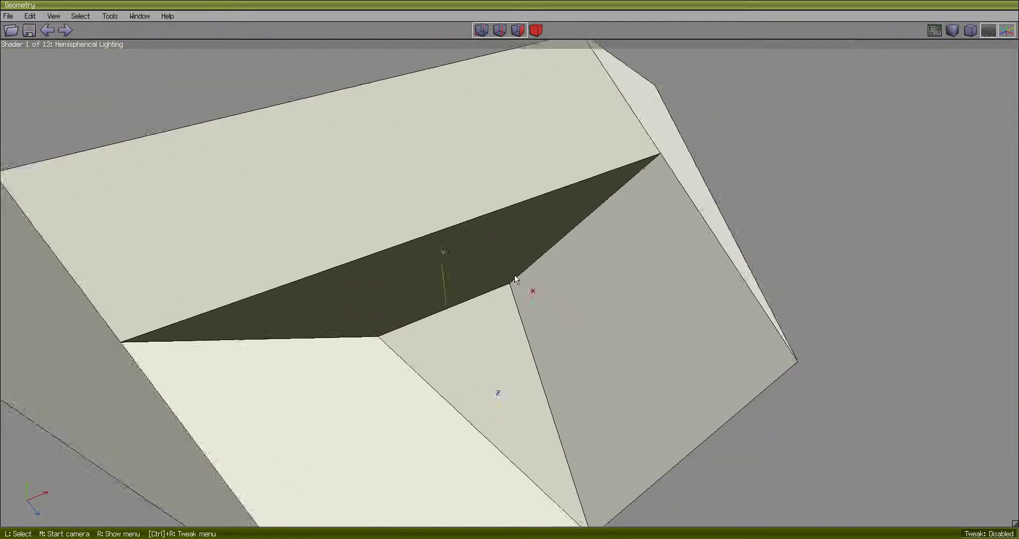
scroll(515, 275, "down", 3)
scroll(515, 275, "up", 6)
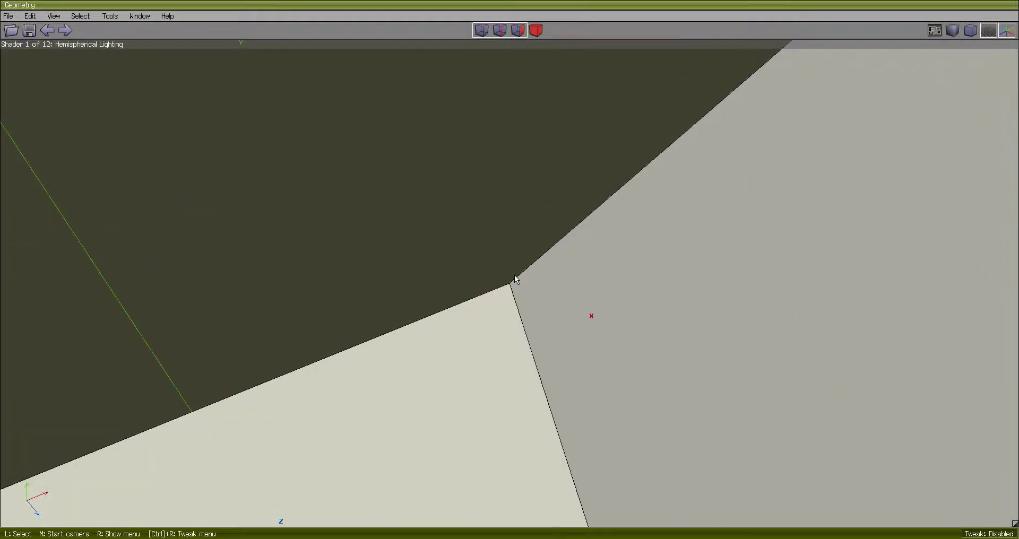
scroll(514, 276, "down", 6)
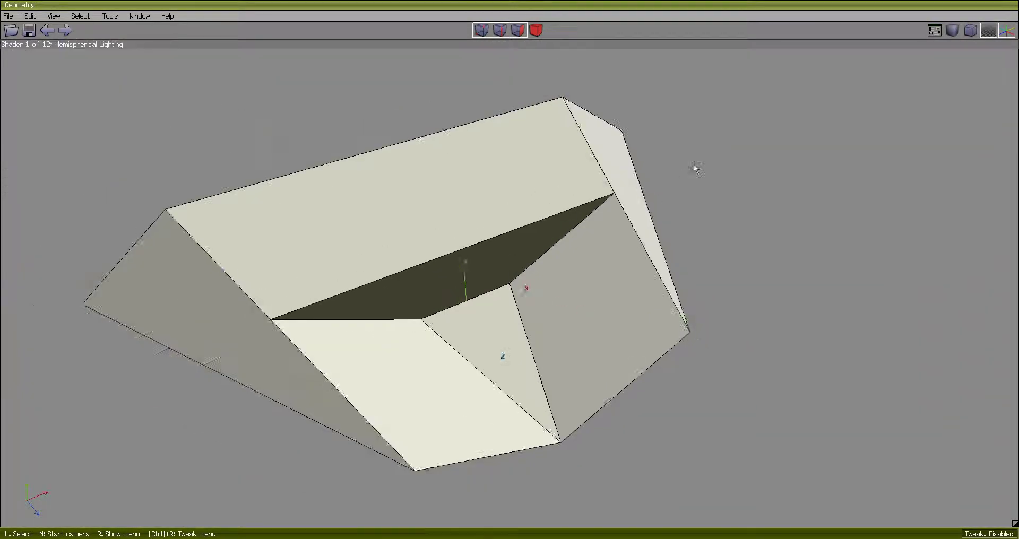
- Orbit the hull twice to view it from its narrow end, top opening running diagonally
middle_click(696, 168)
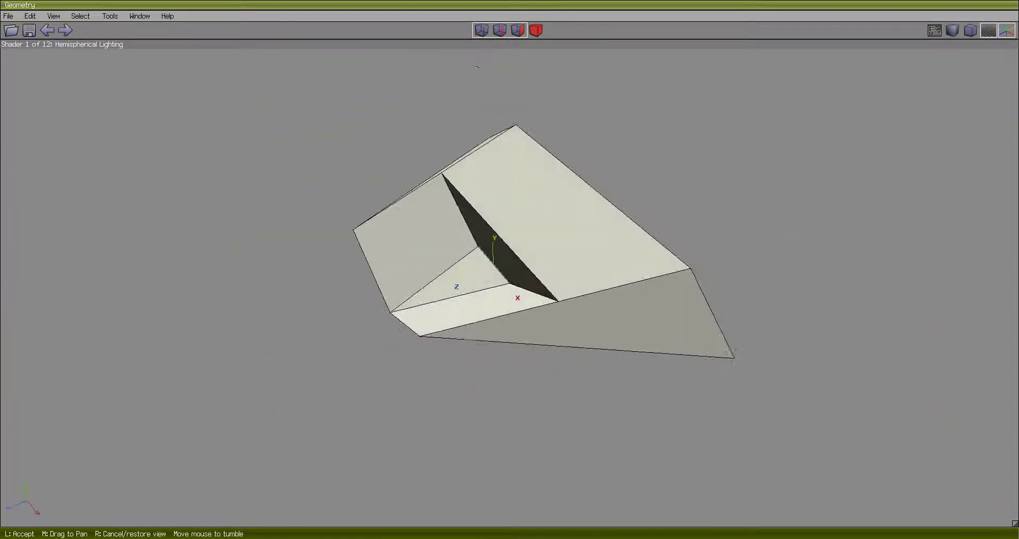
left_click(702, 165)
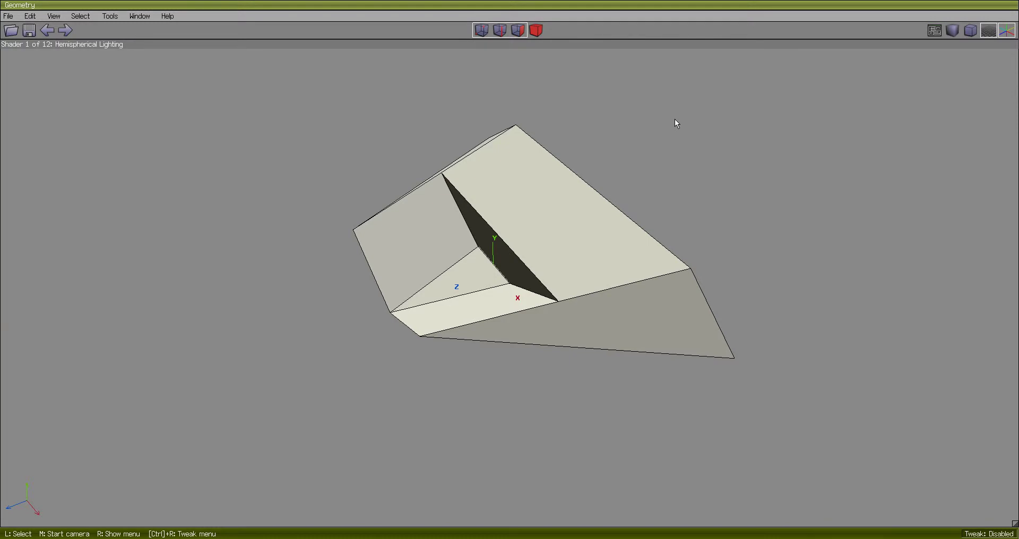
middle_click(664, 144)
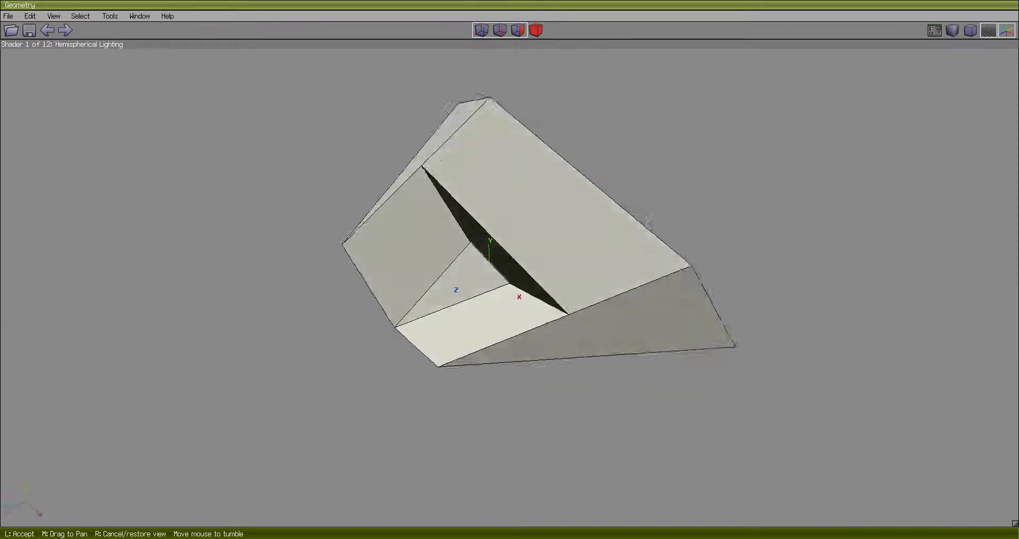
left_click(655, 145)
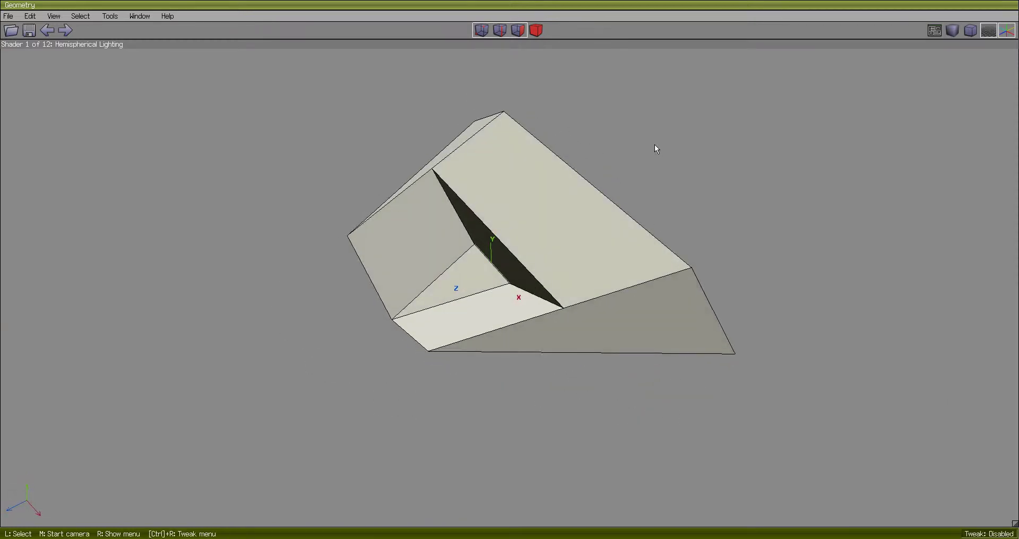